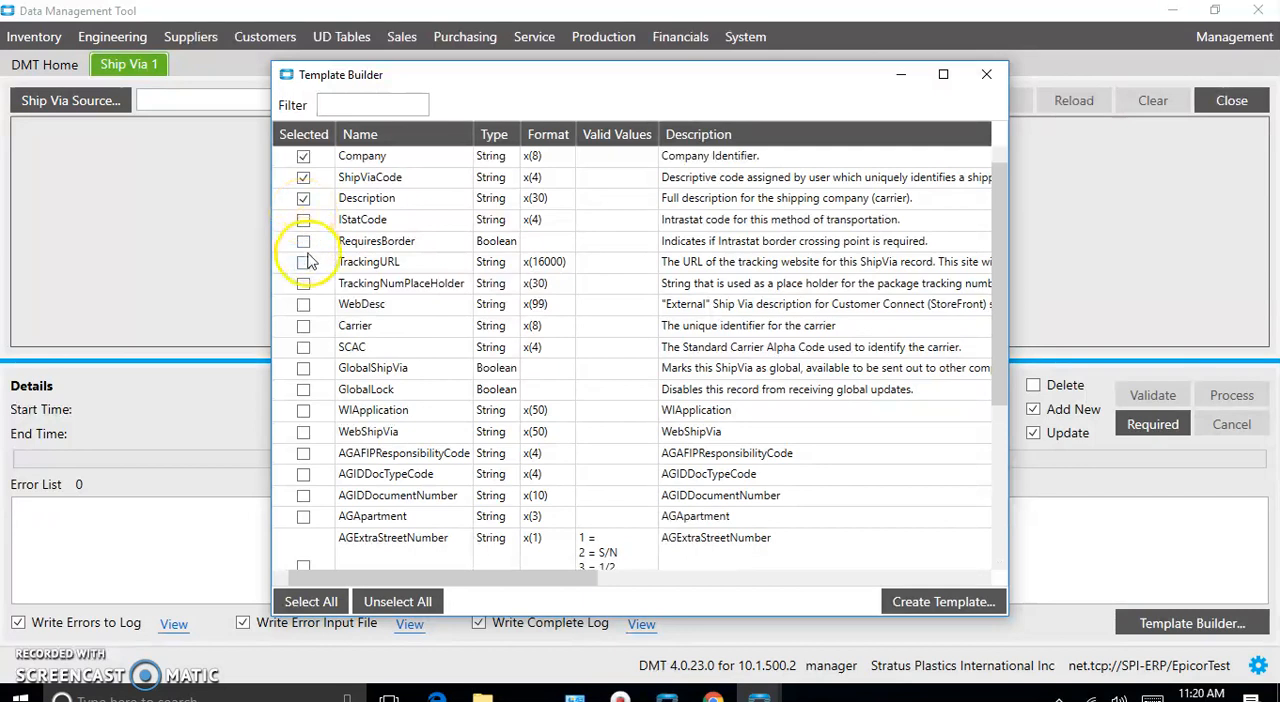
- Add the Carrier, TrackingURL and TrackingNumPlaceHolder fields to the Ship Via template selection and start creating the template
click(303, 326)
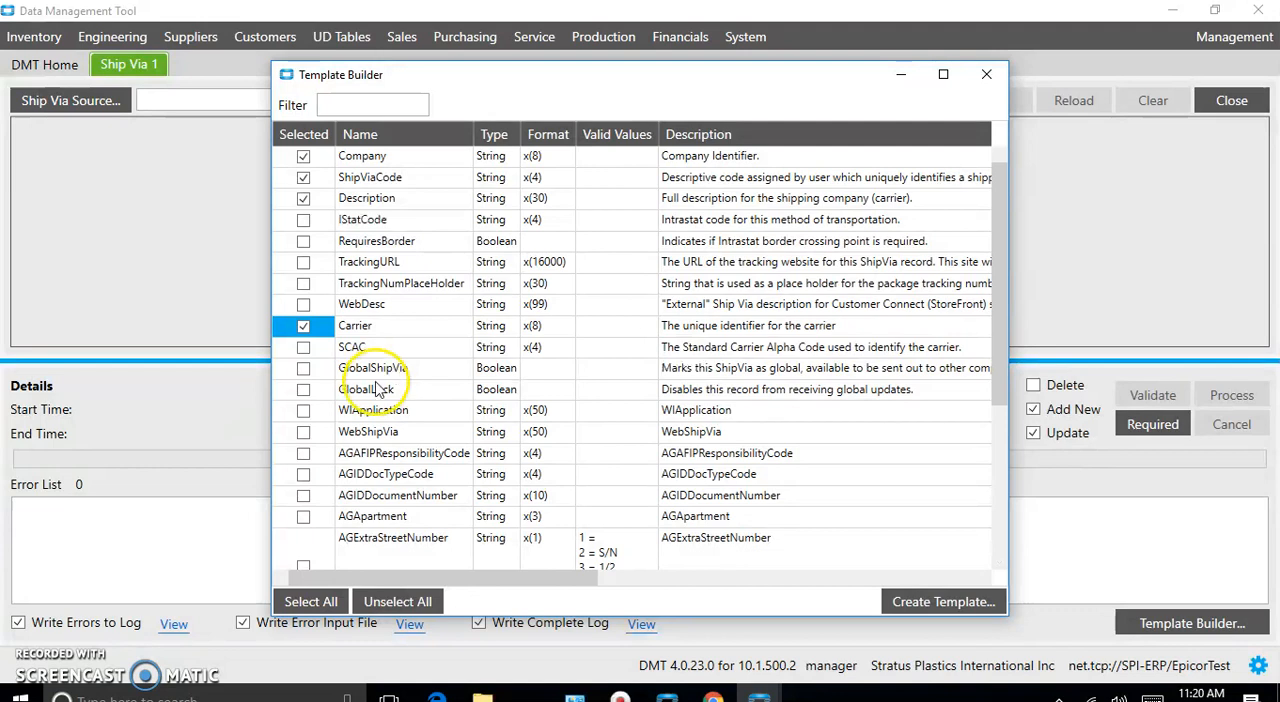
scroll(375, 396, down, 3)
scroll(375, 396, down, 1)
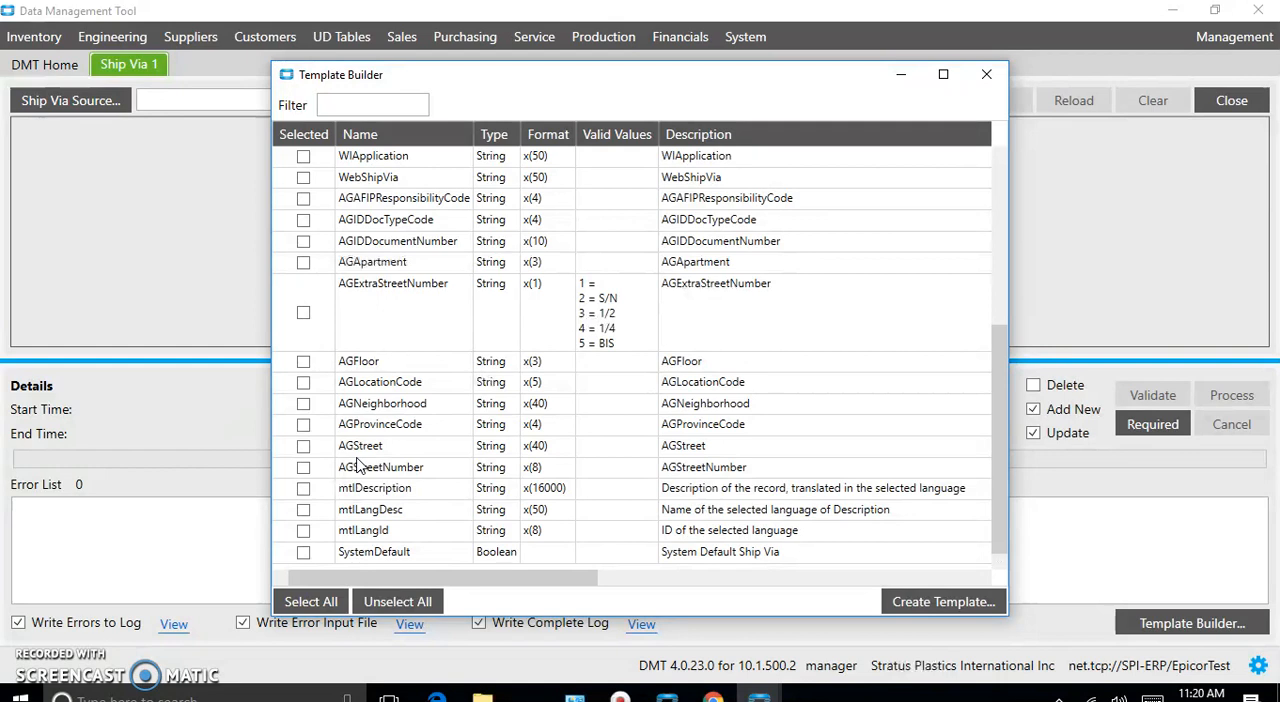
scroll(358, 465, up, 4)
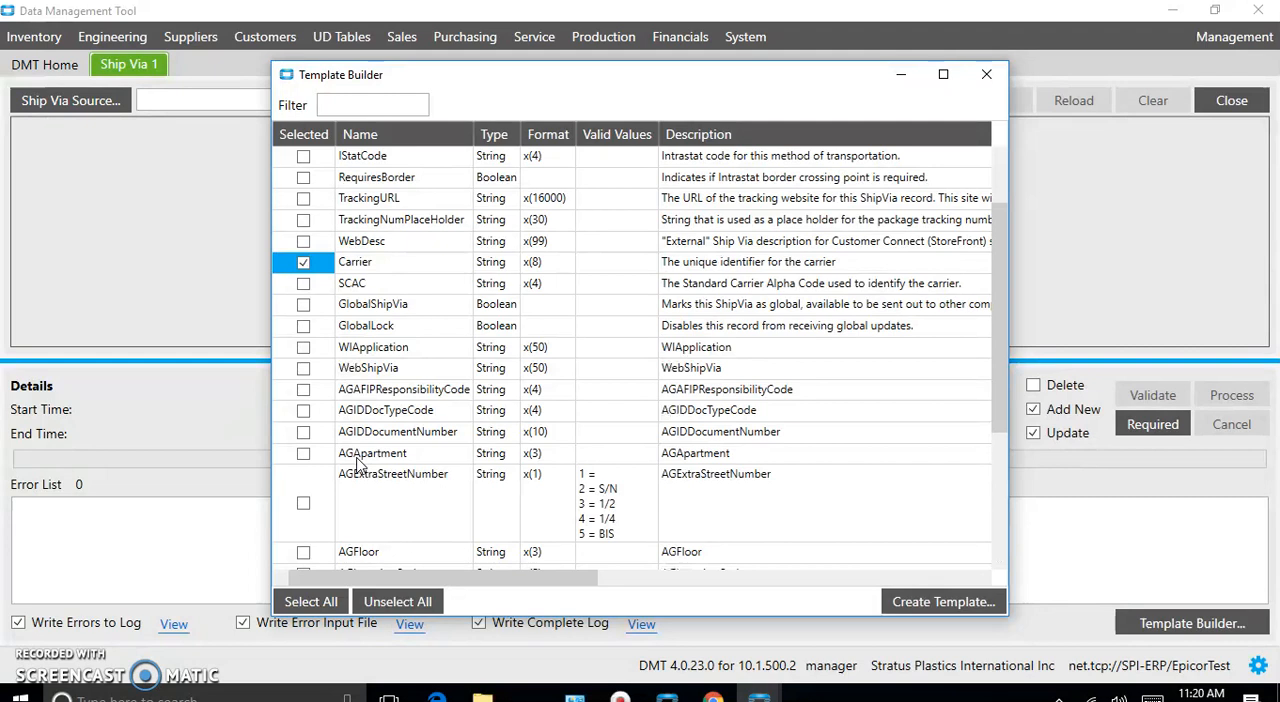
scroll(358, 465, up, 2)
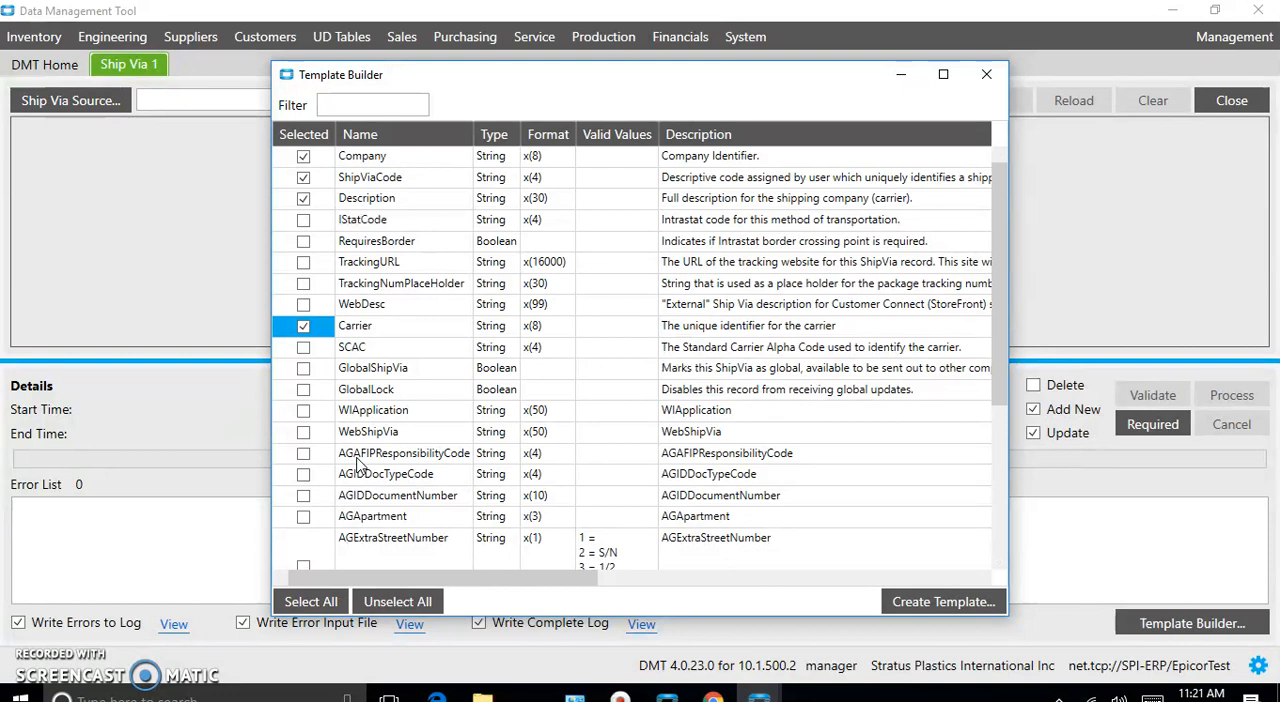
click(303, 262)
click(303, 283)
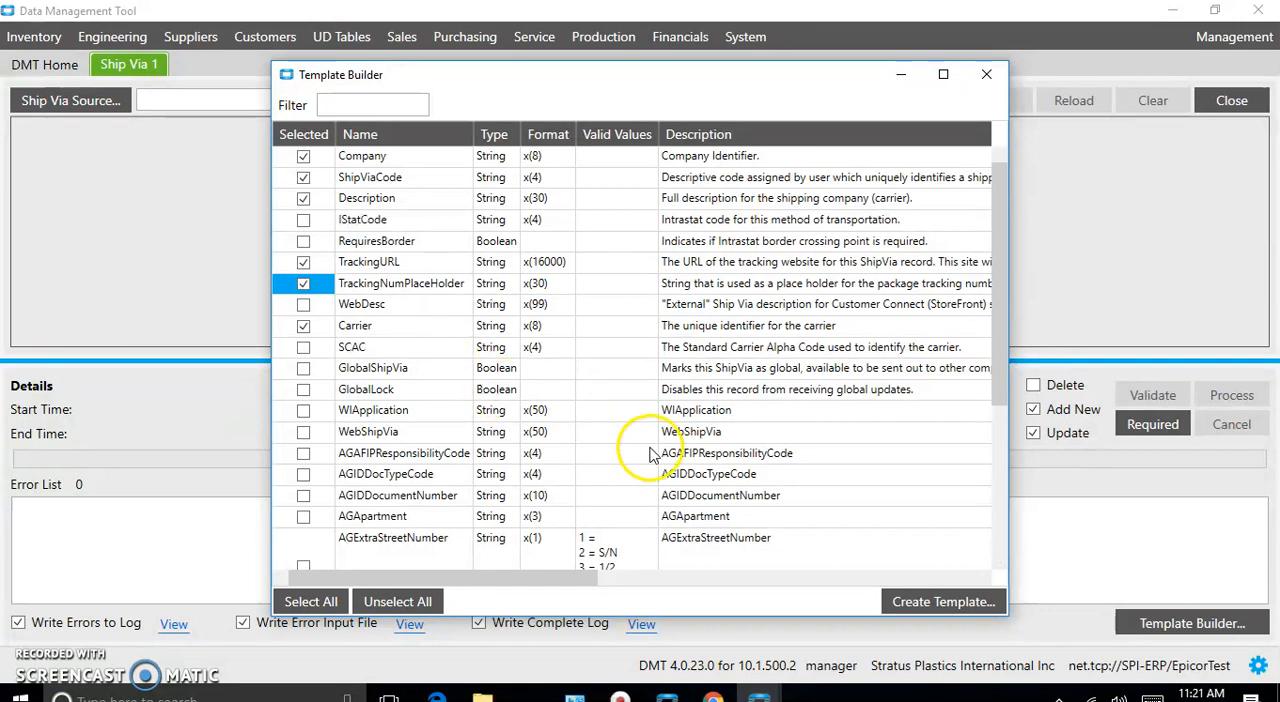
click(920, 604)
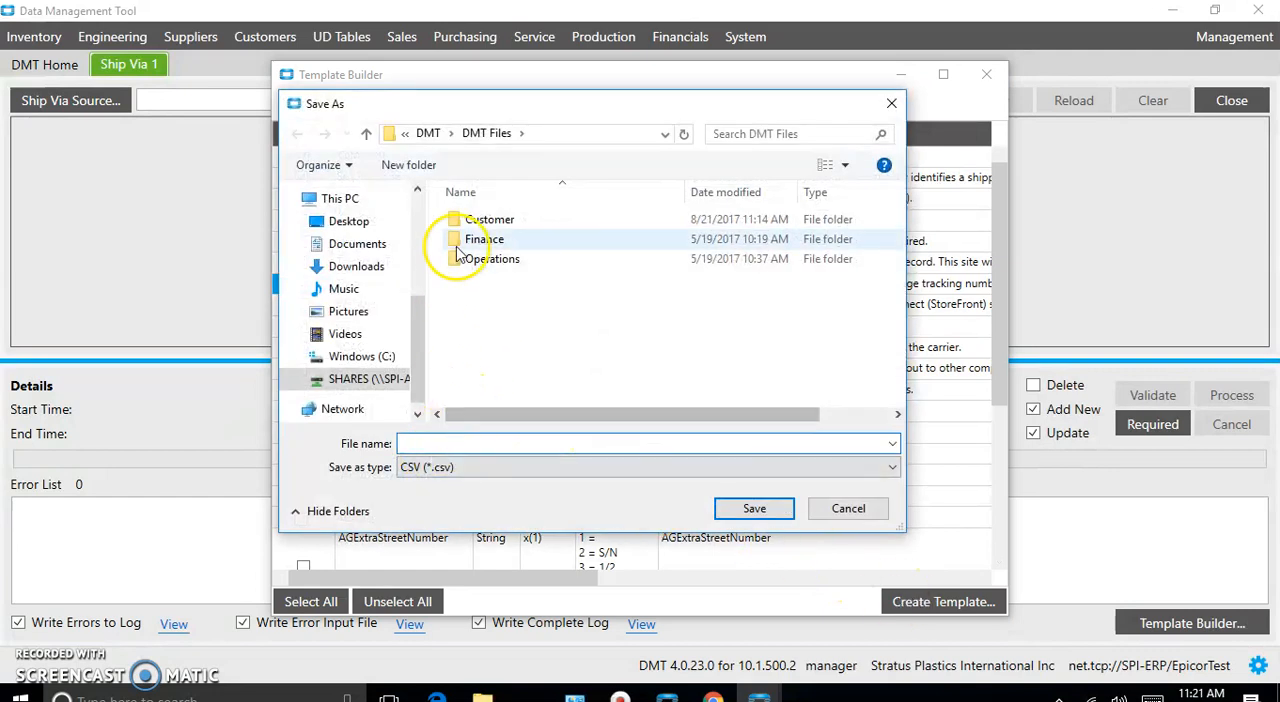
click(415, 447)
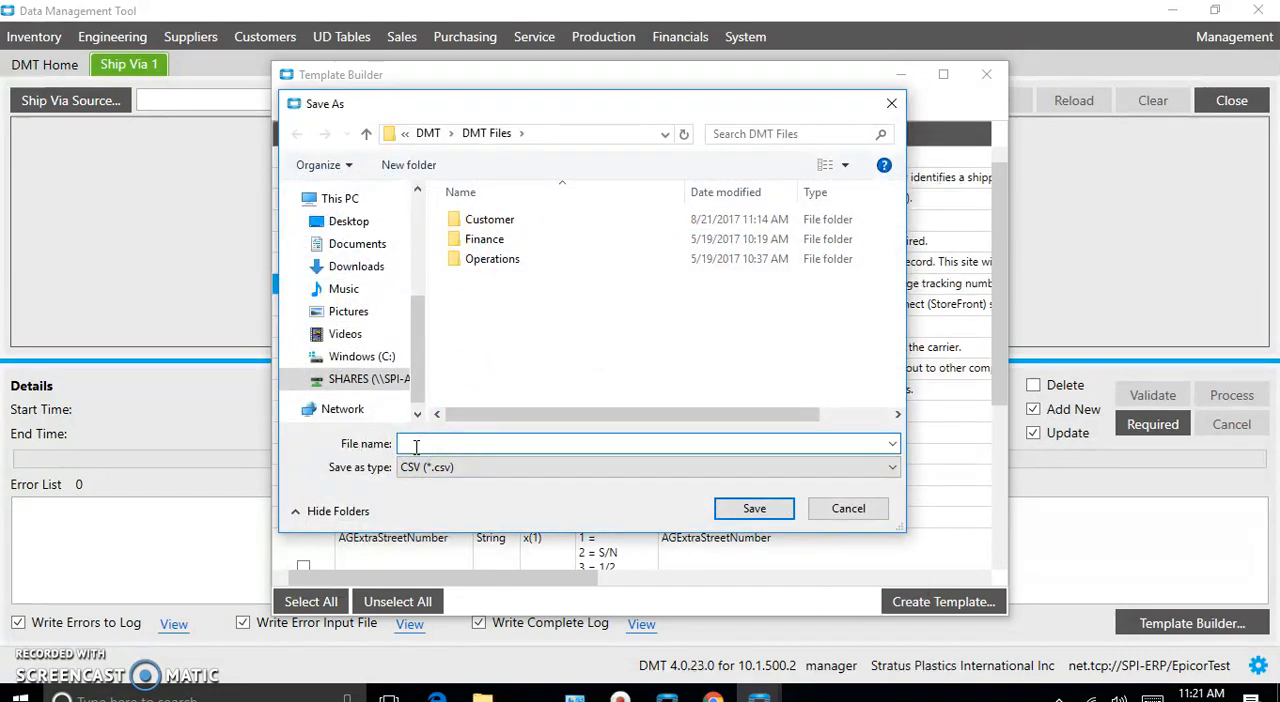
text(customer)
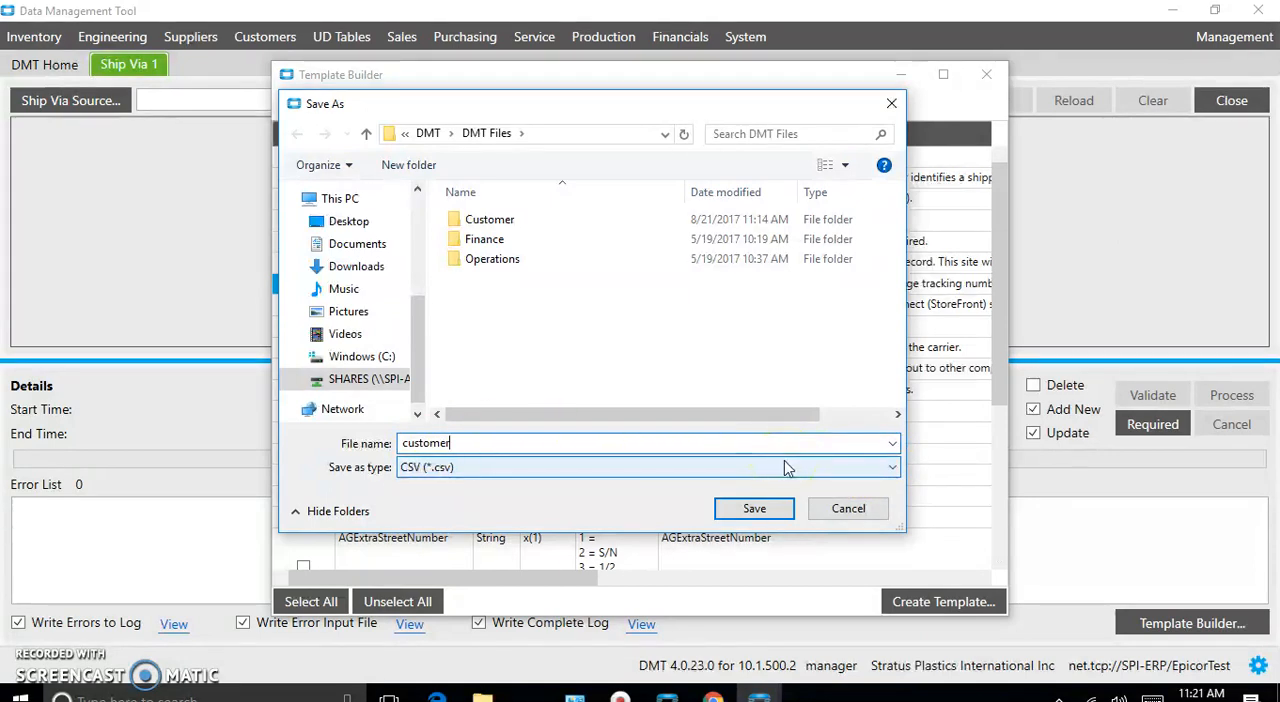
key(BackSpace)
key(BackSpace)
key(BackSpace)
key(BackSpace)
key(BackSpace)
key(BackSpace)
key(BackSpace)
key(BackSpace)
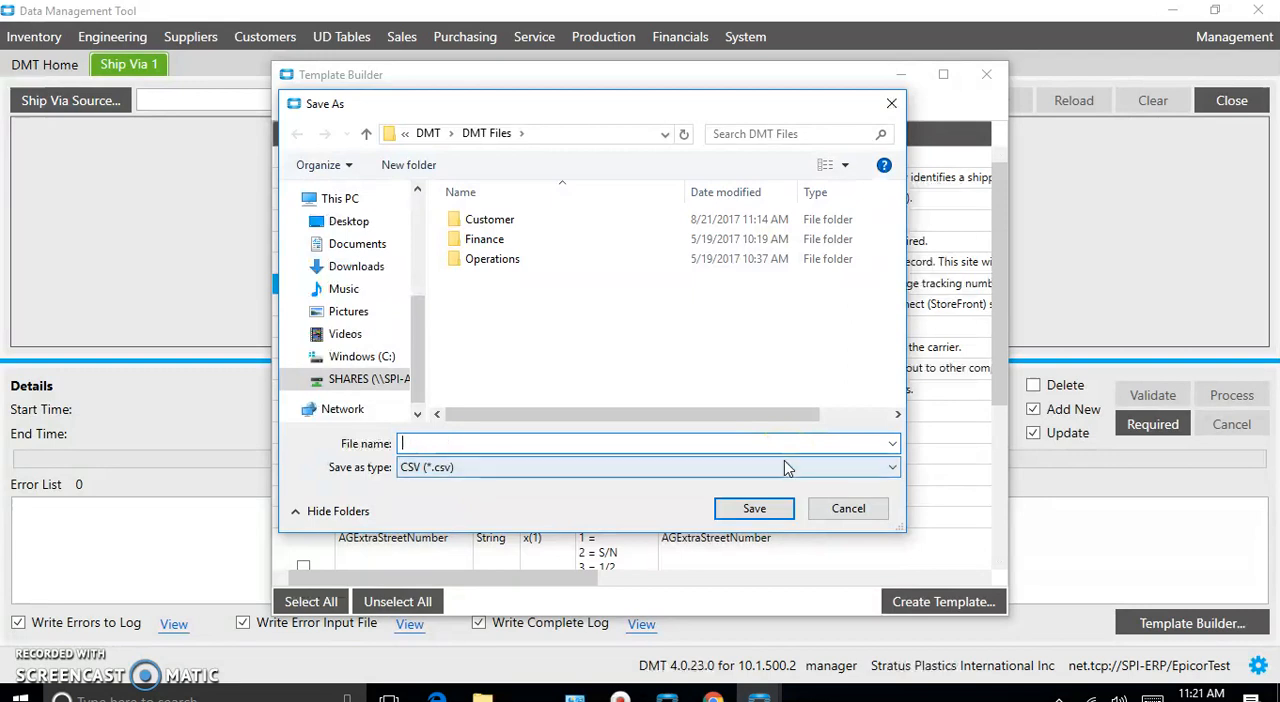
- Save the template as the CSV file ShipVia in the Customer folder, and close the Template Builder
double_click(563, 224)
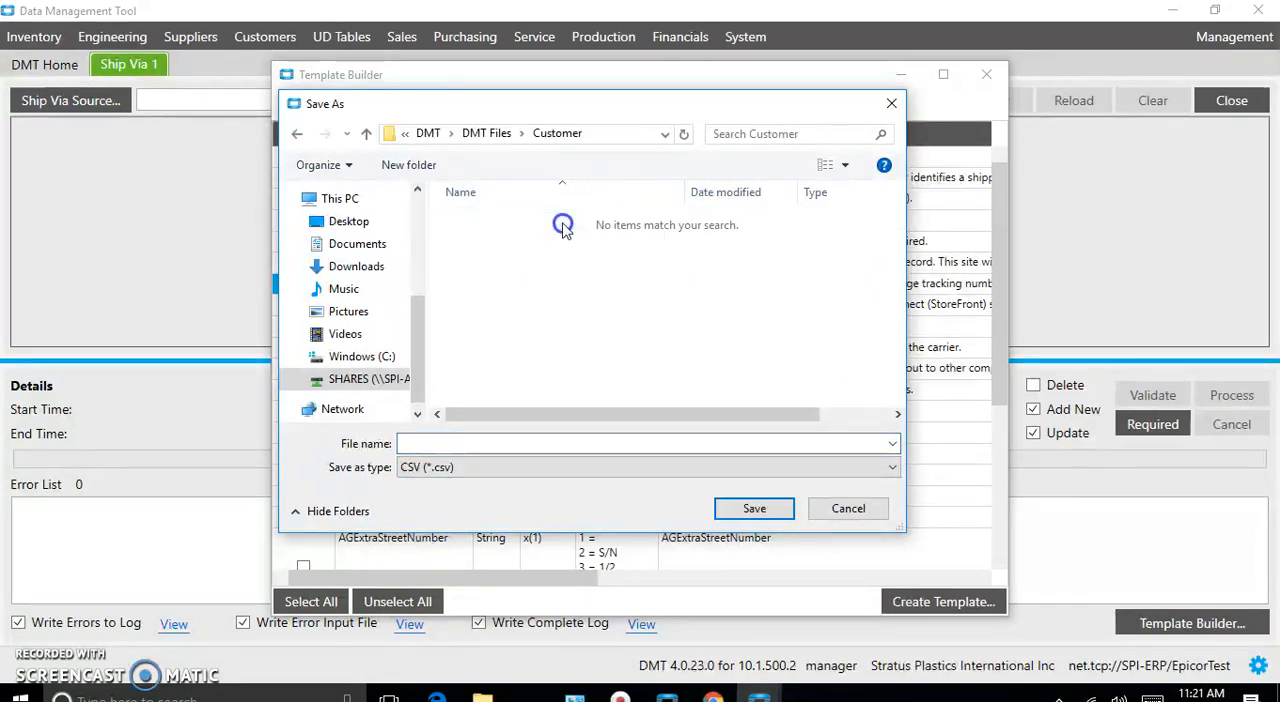
click(419, 445)
text(ShipVia)
click(521, 470)
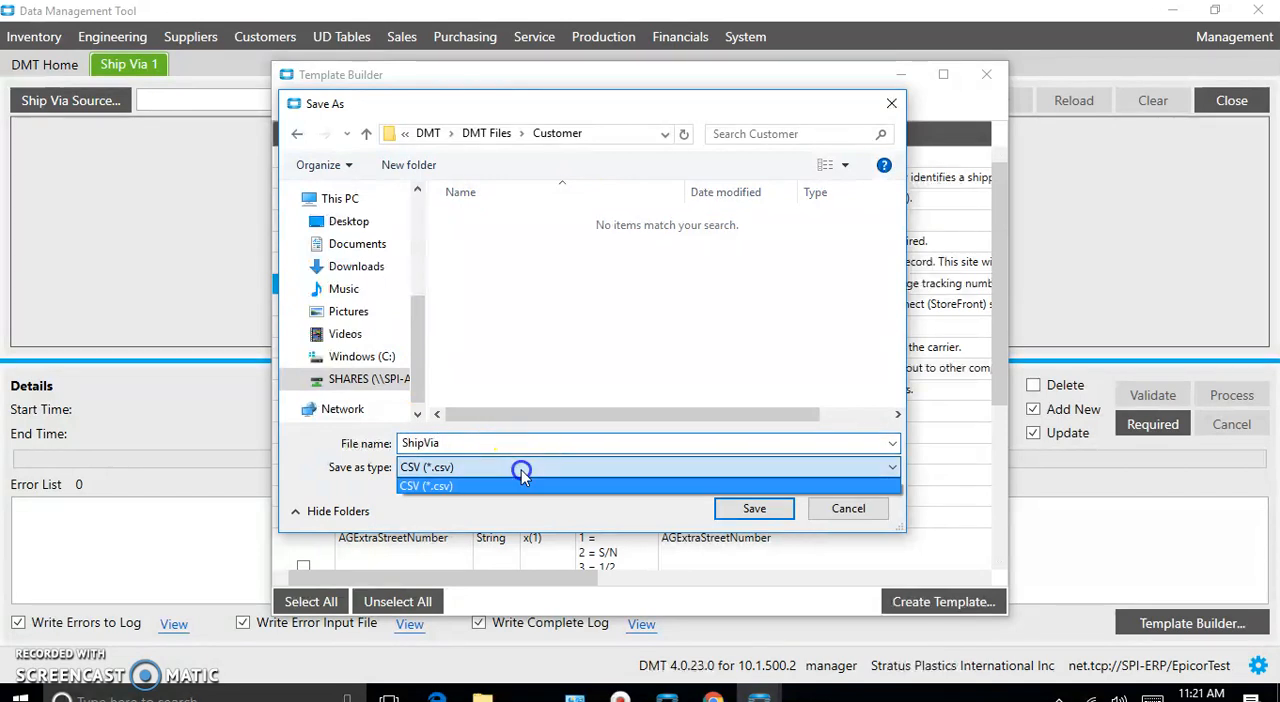
click(521, 474)
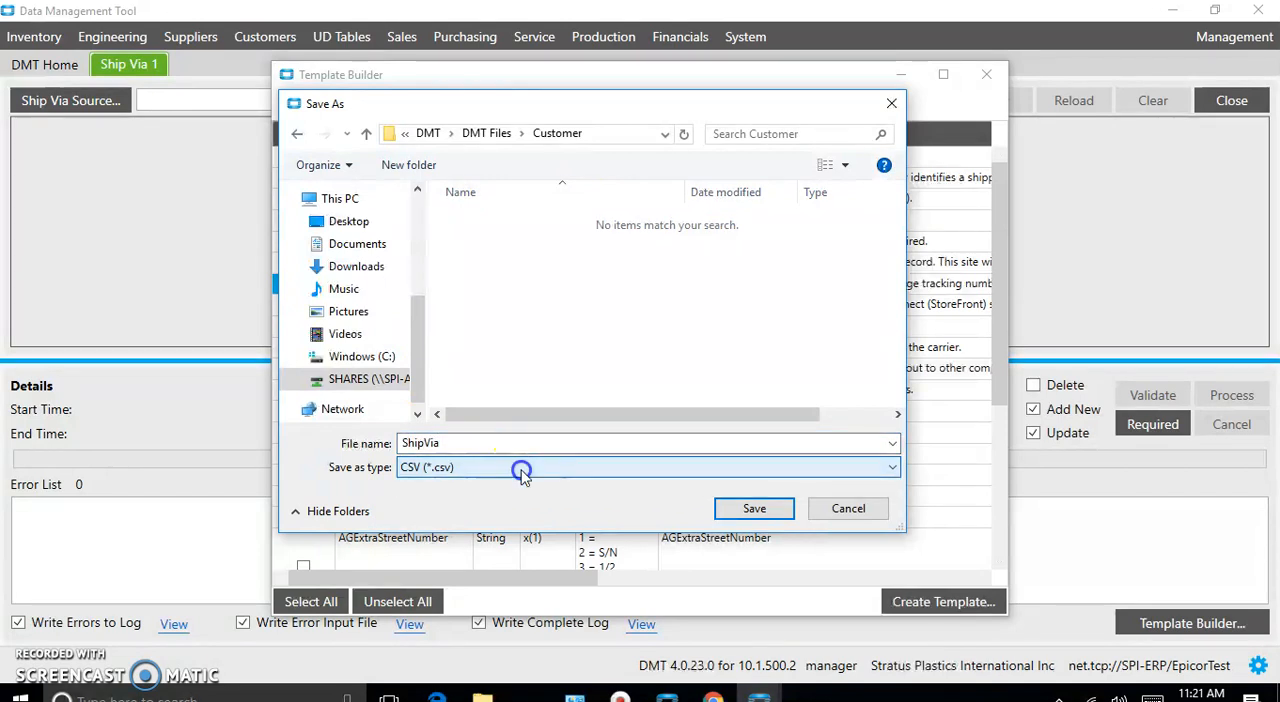
click(753, 511)
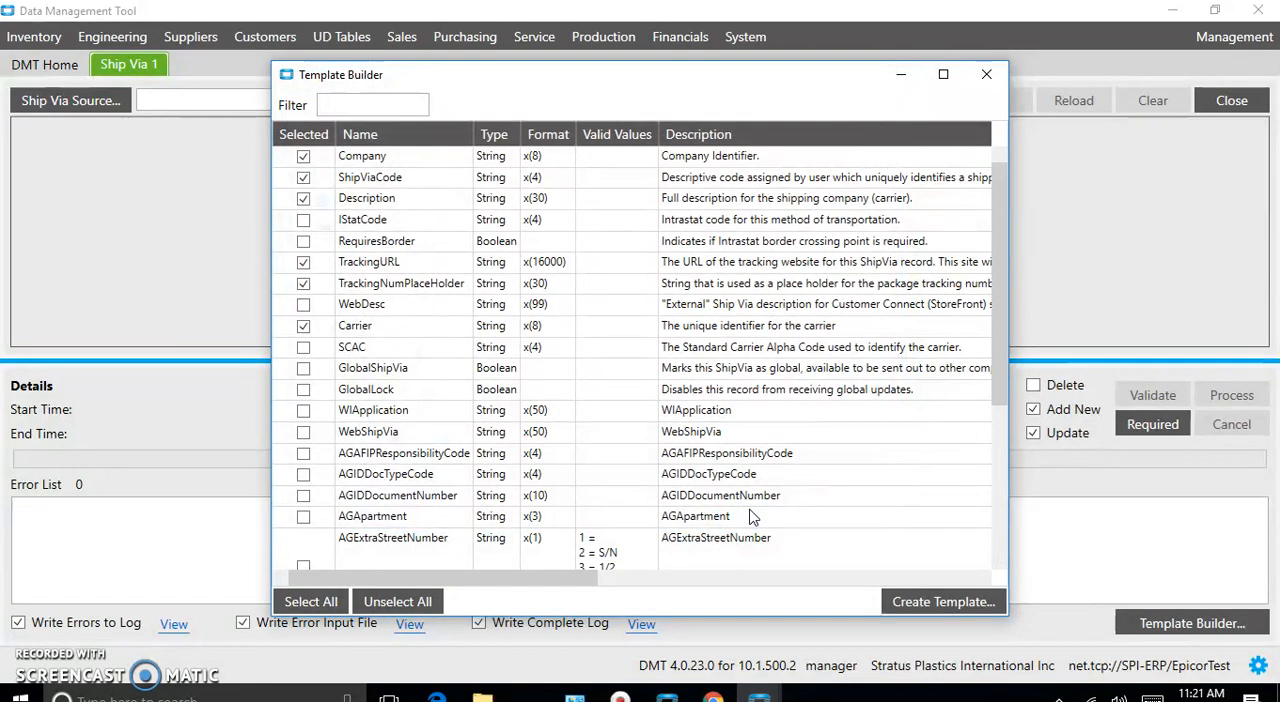
click(988, 79)
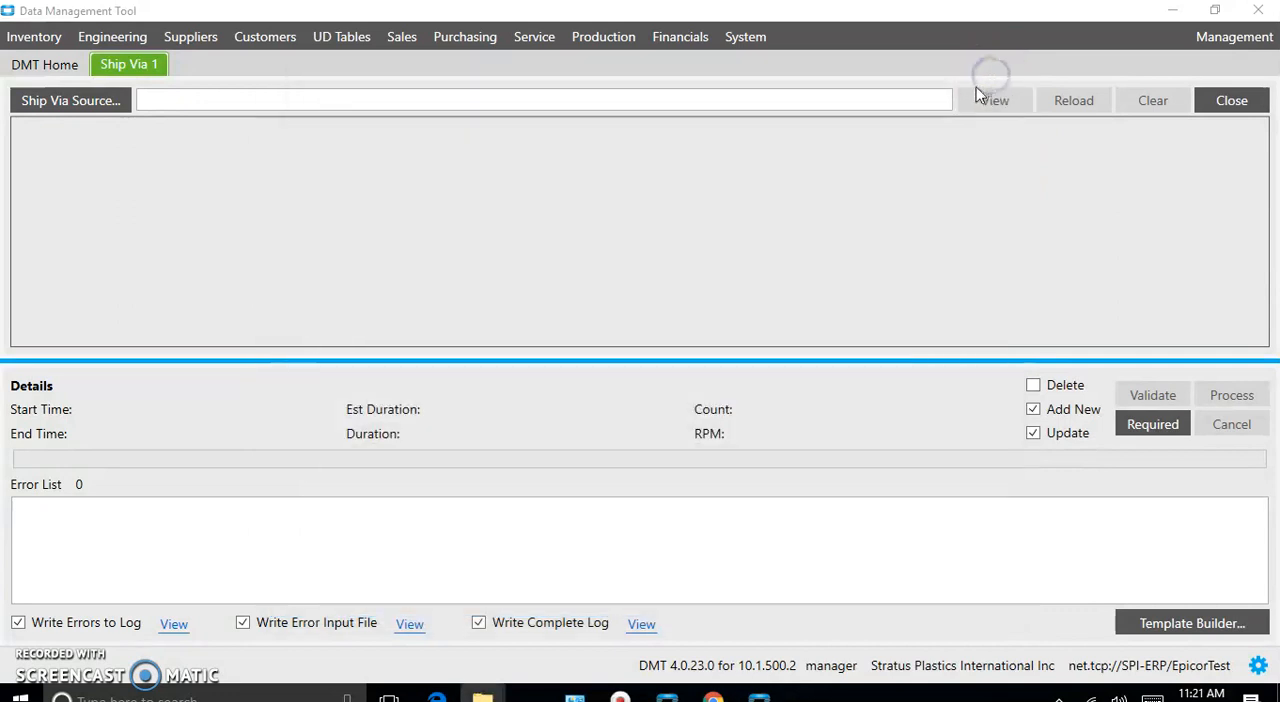
- Switch to the DMT Files folder in File Explorer and open the ShipVia file from its Customer folder in Excel
mouse_move(484, 694)
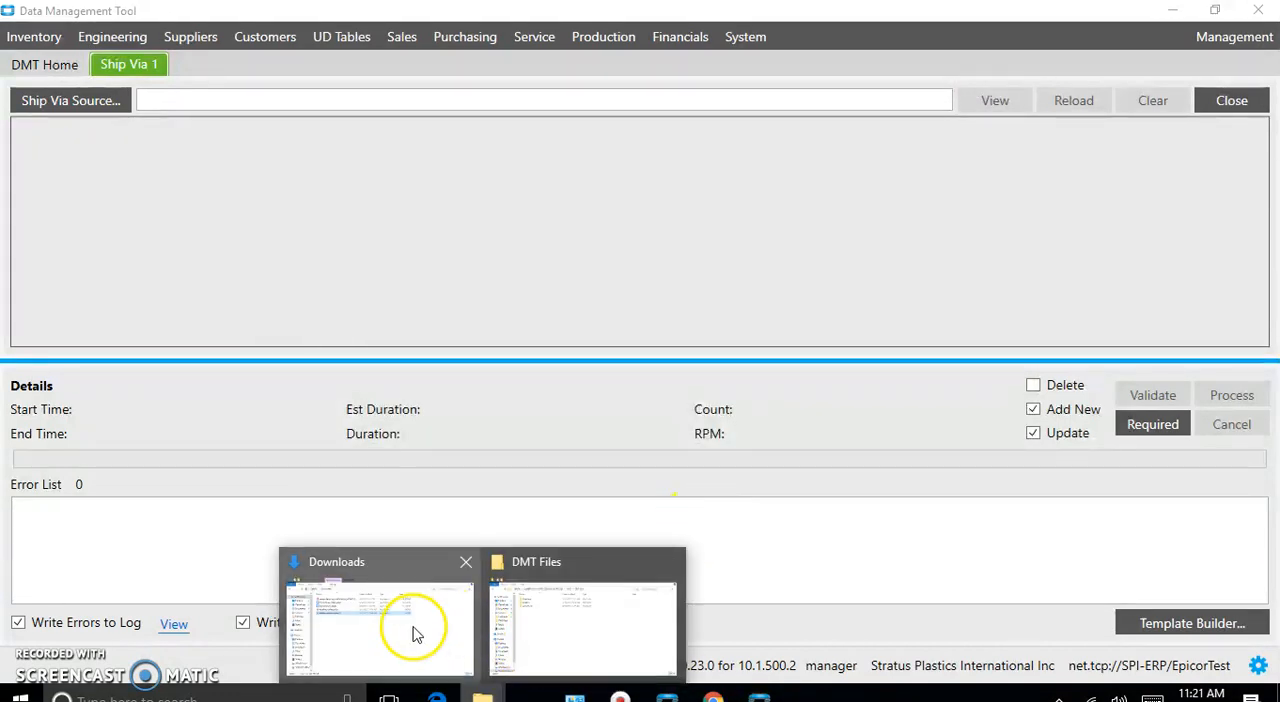
click(562, 618)
double_click(330, 216)
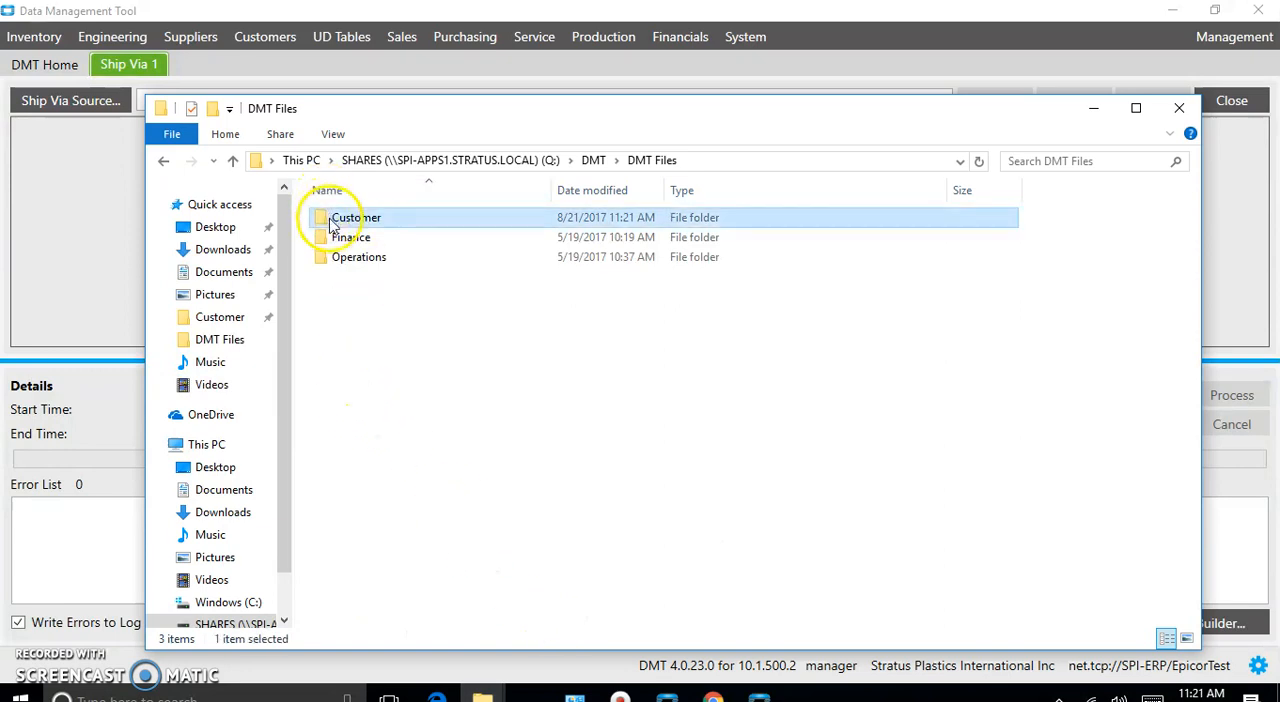
double_click(347, 238)
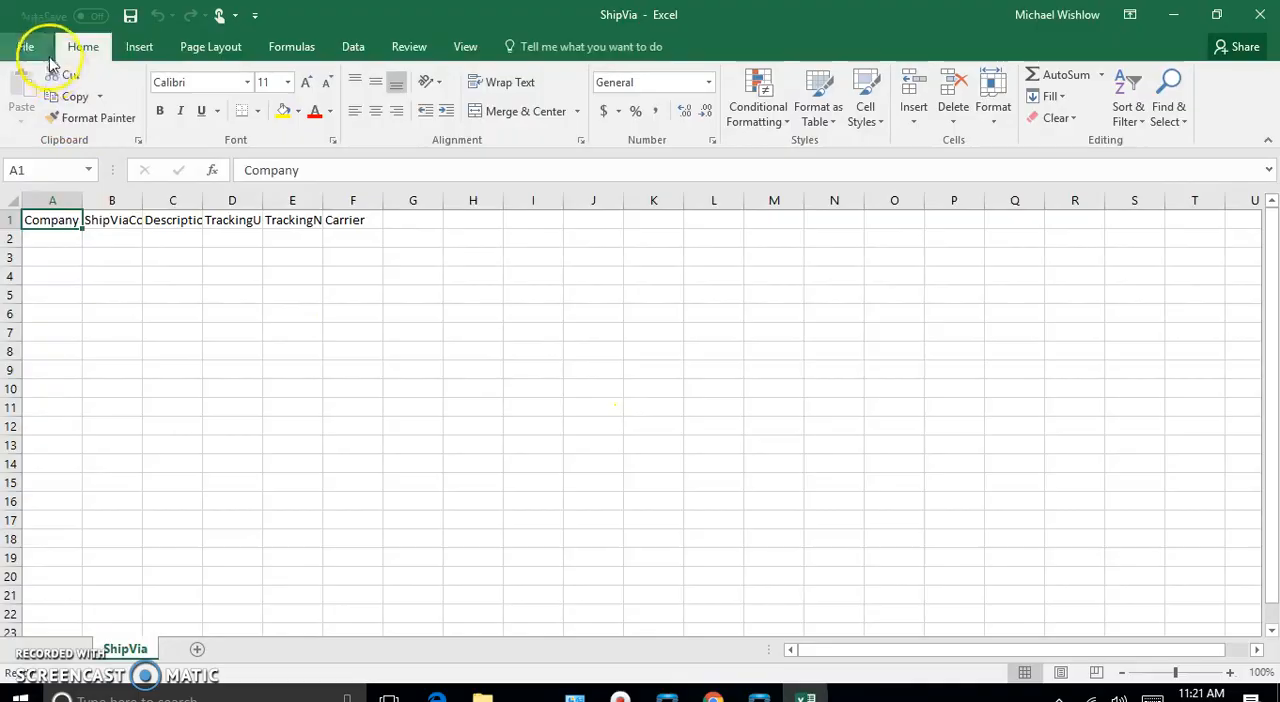
- Save a copy of the ShipVia file as an Excel Workbook in the Customer folder
click(31, 48)
click(50, 232)
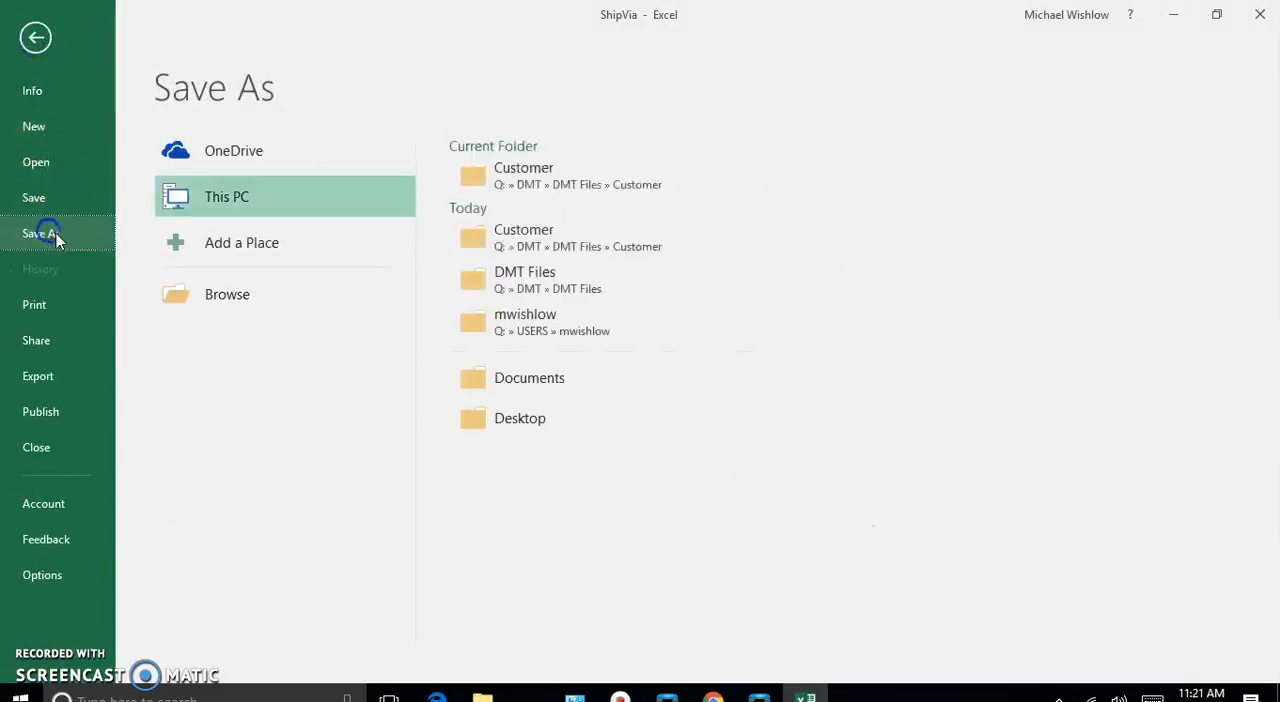
click(514, 172)
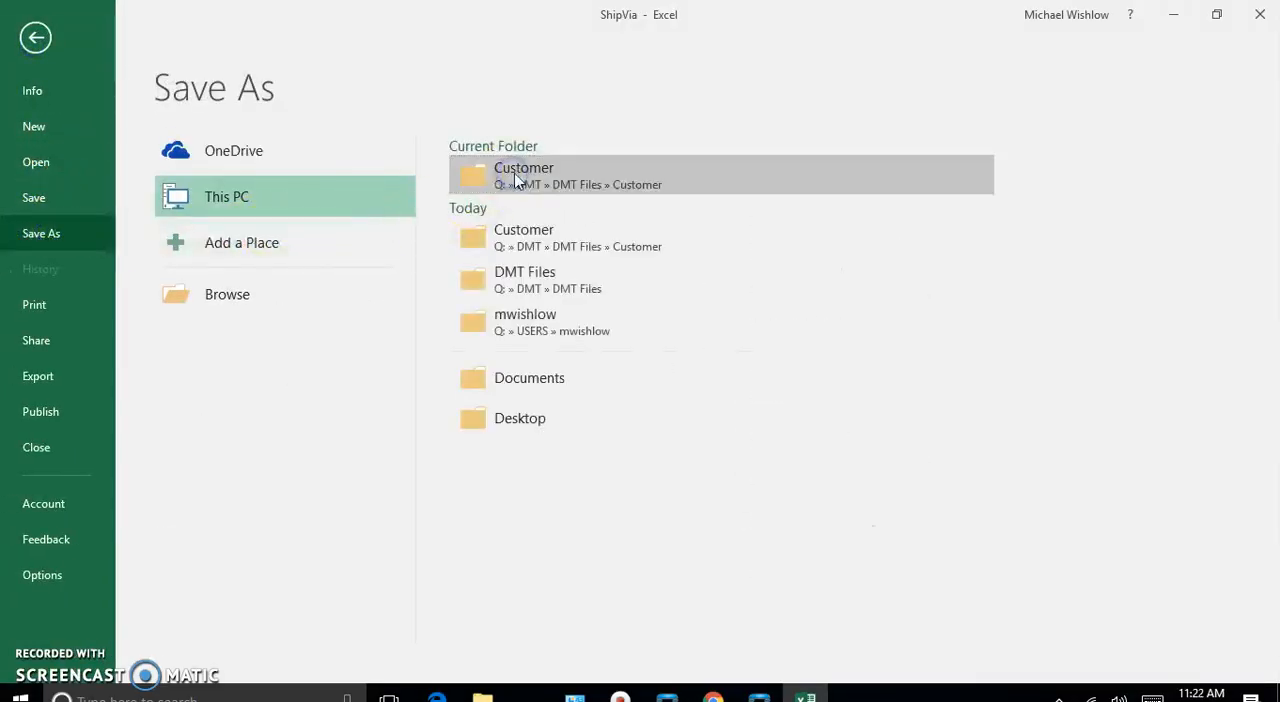
click(337, 345)
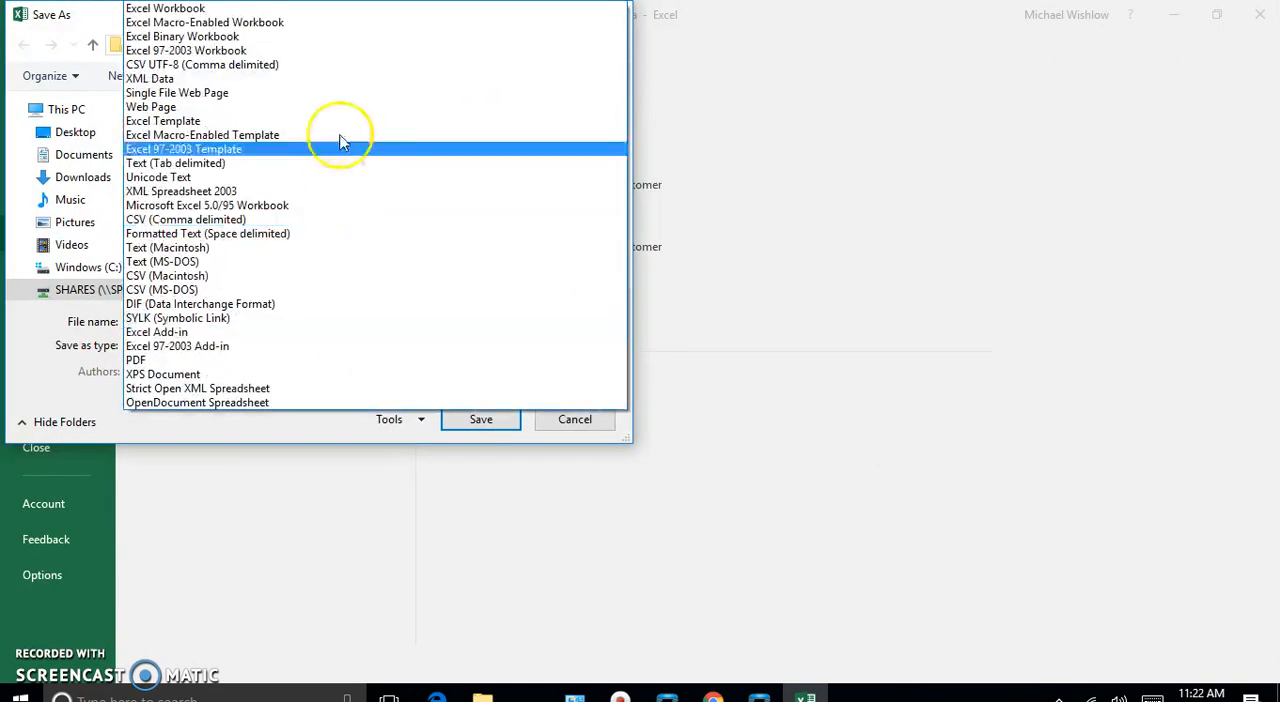
click(312, 8)
click(466, 443)
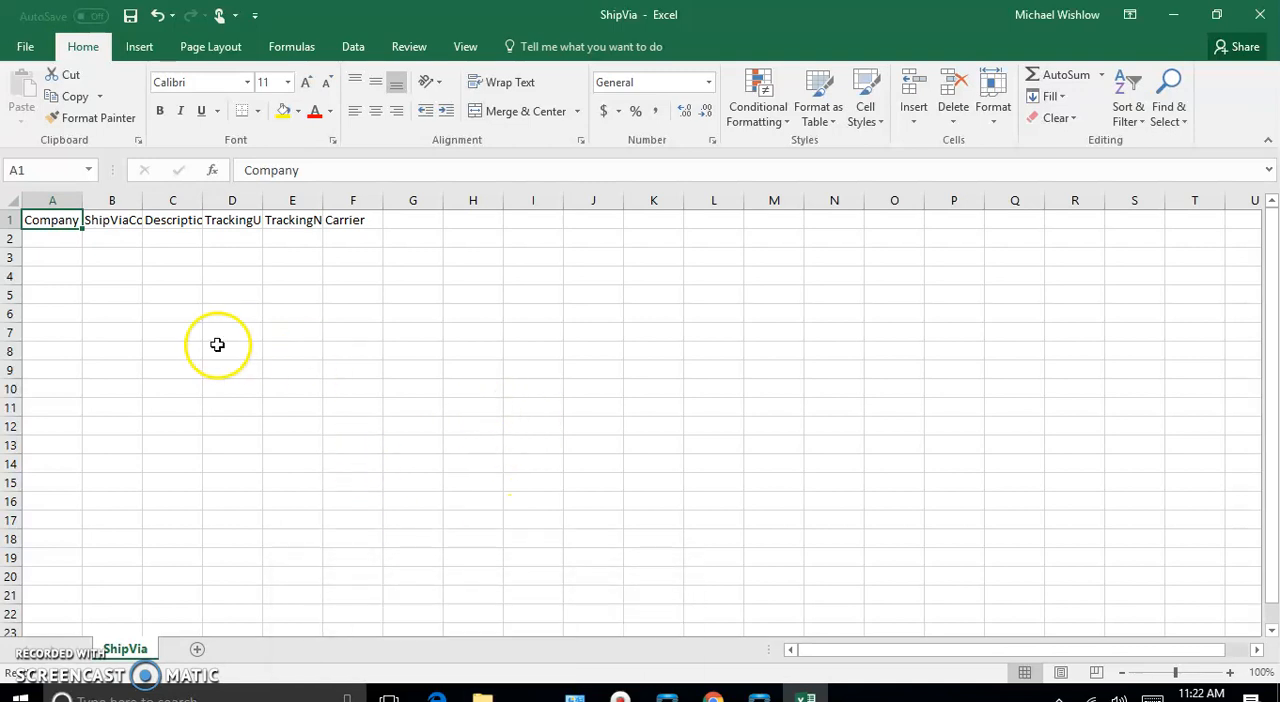
- Widen the columns to fit their headers and enter 200 as the Company in A2
drag(142, 201, 607, 215)
drag(85, 207, 96, 206)
click(43, 242)
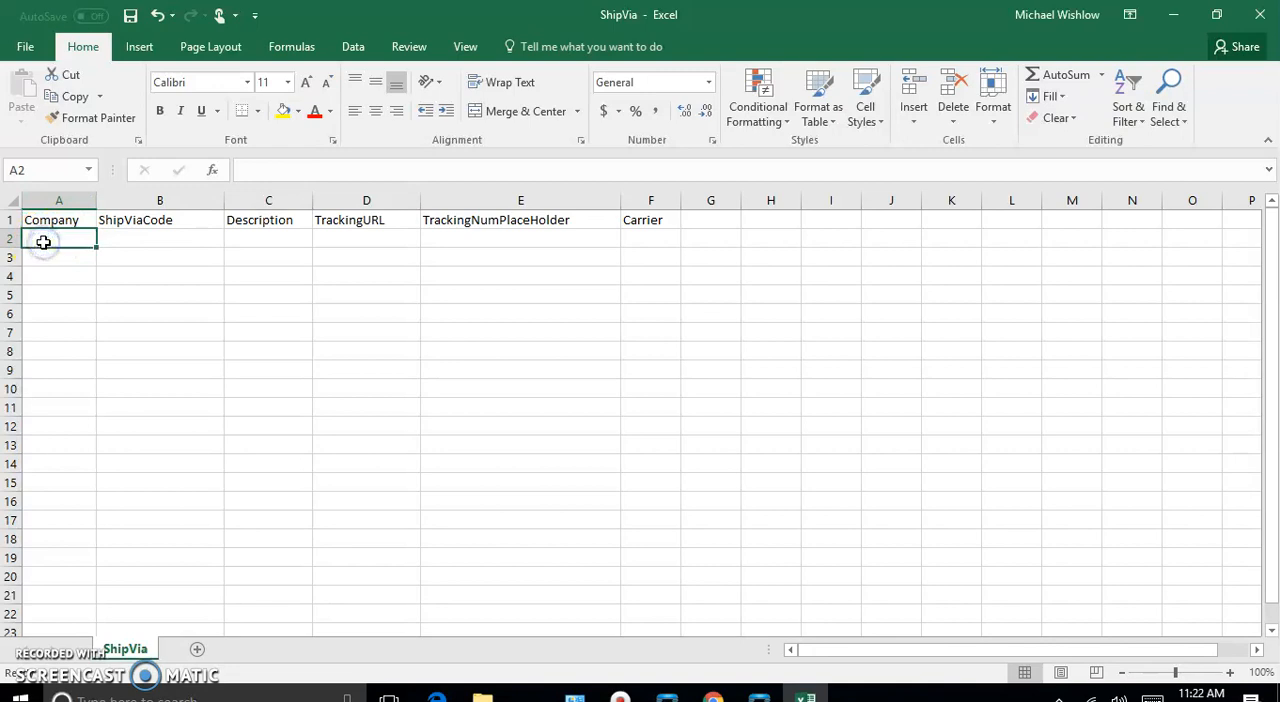
text(200)
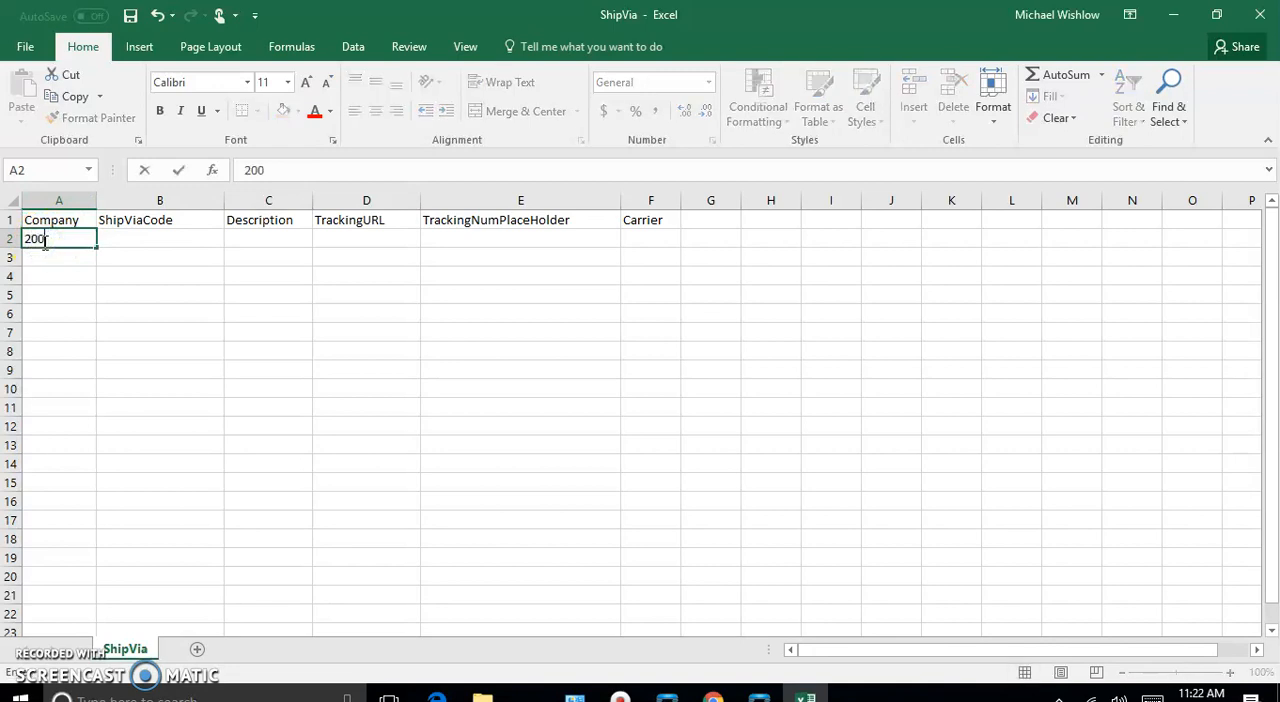
key(Tab)
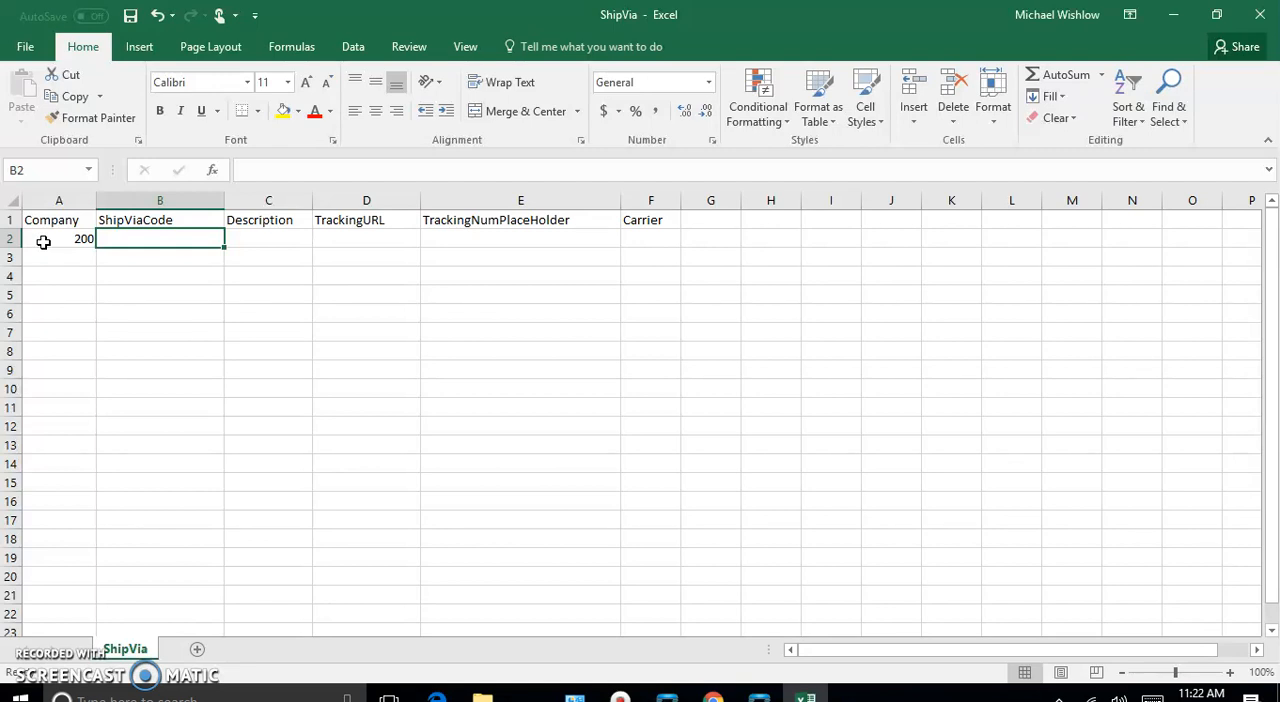
- Enter S001 as the ShipViaCode in B2
text(S0001)
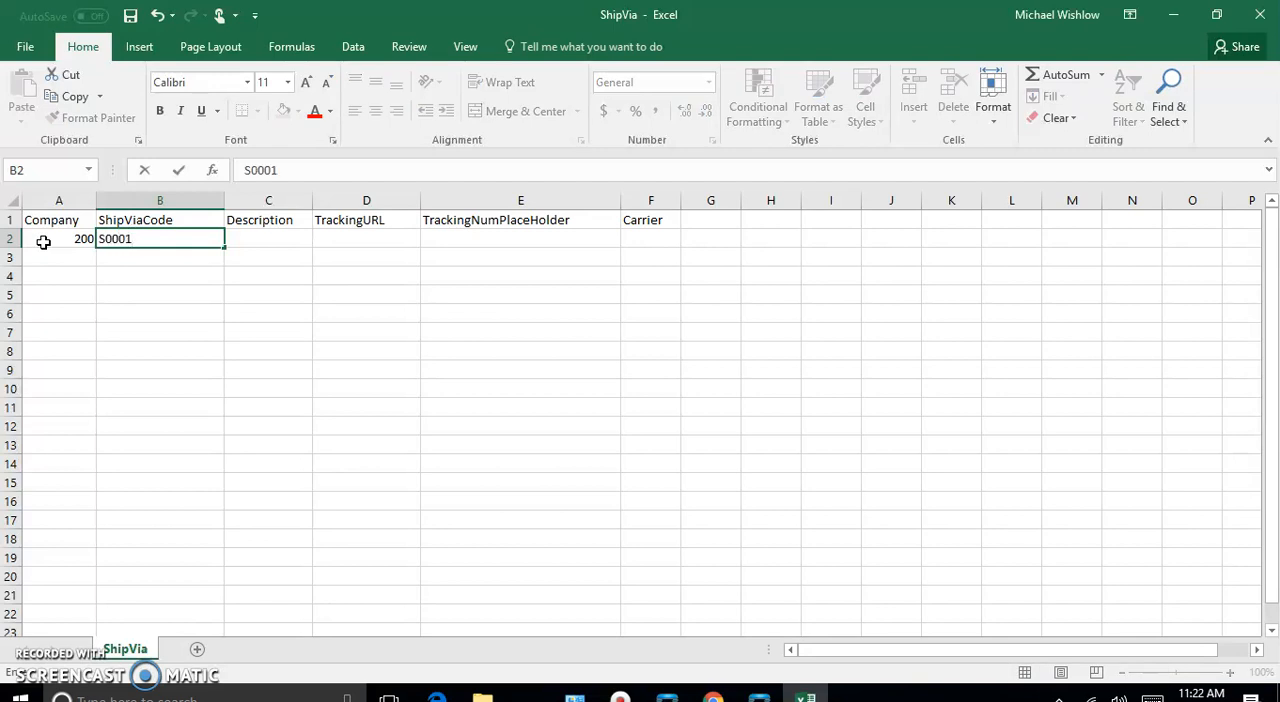
key(Tab)
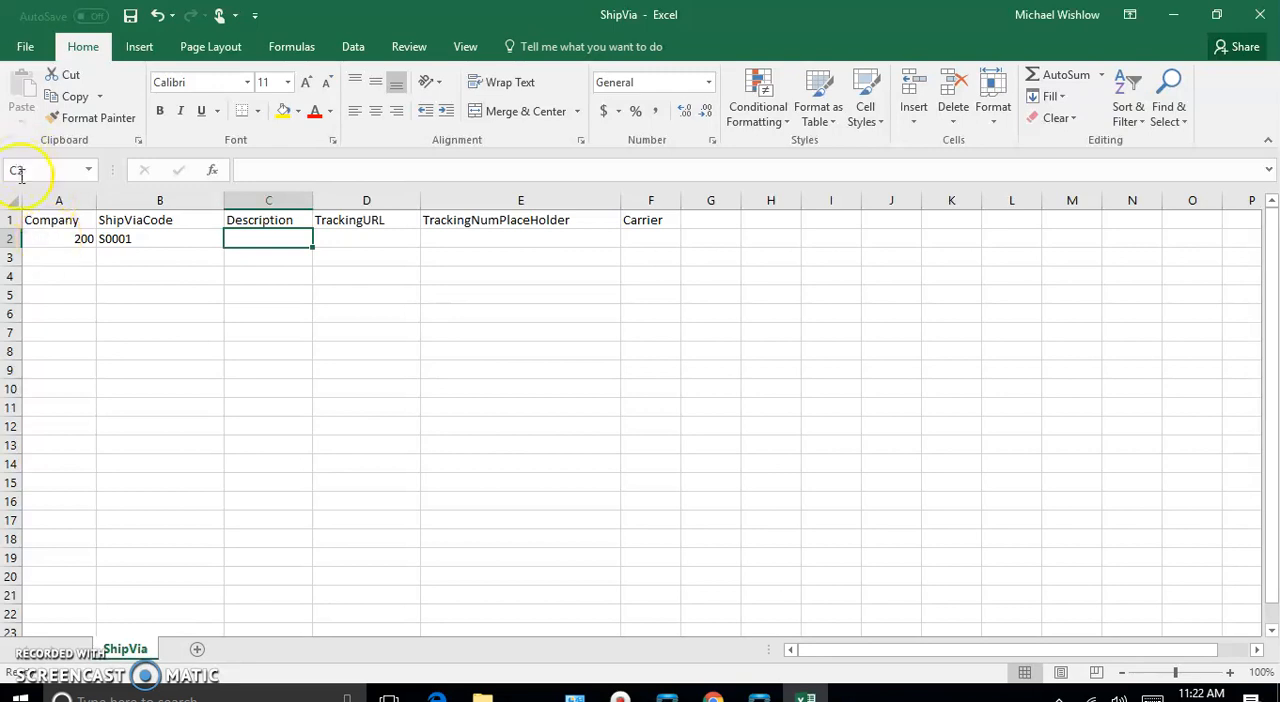
double_click(108, 238)
key(Delete)
key(ctrl+Return)
- Enter FedEx Ground as the Description in C2
click(261, 236)
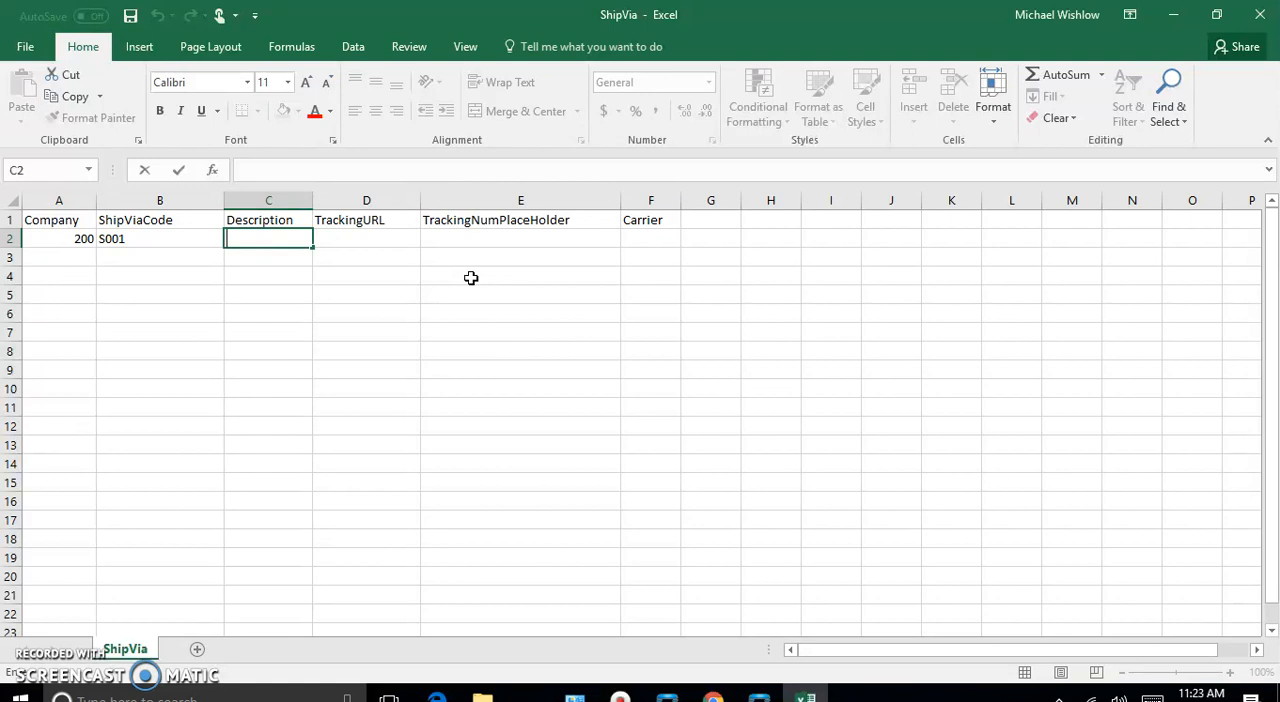
text(FedEx Ground)
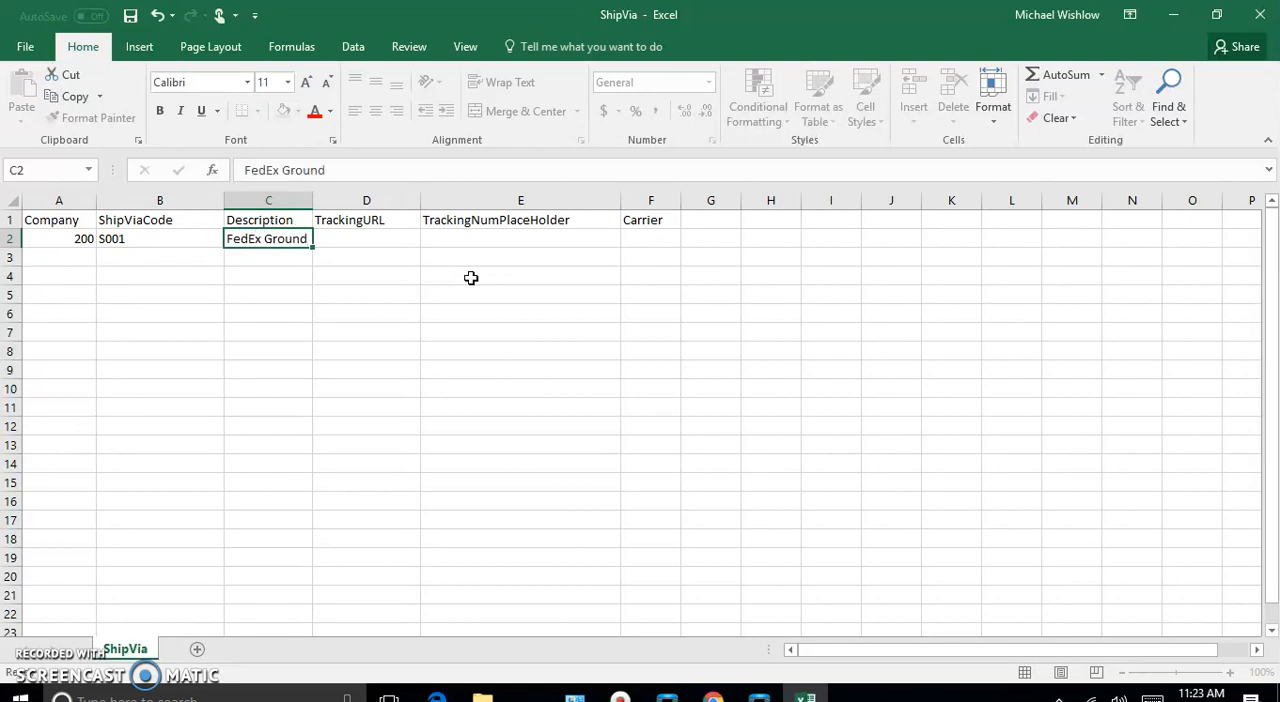
key(Tab)
text(www)
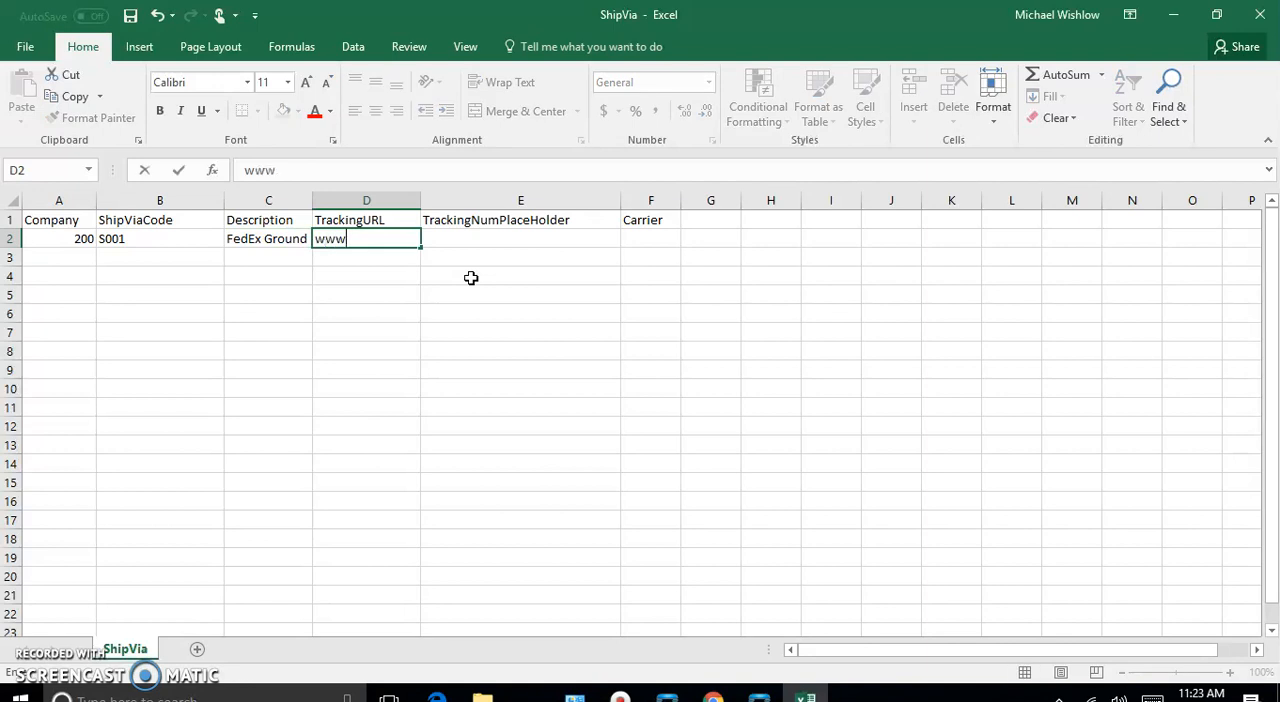
text(.fed)
text(ex)
text(.com)
text(\)
text(track)
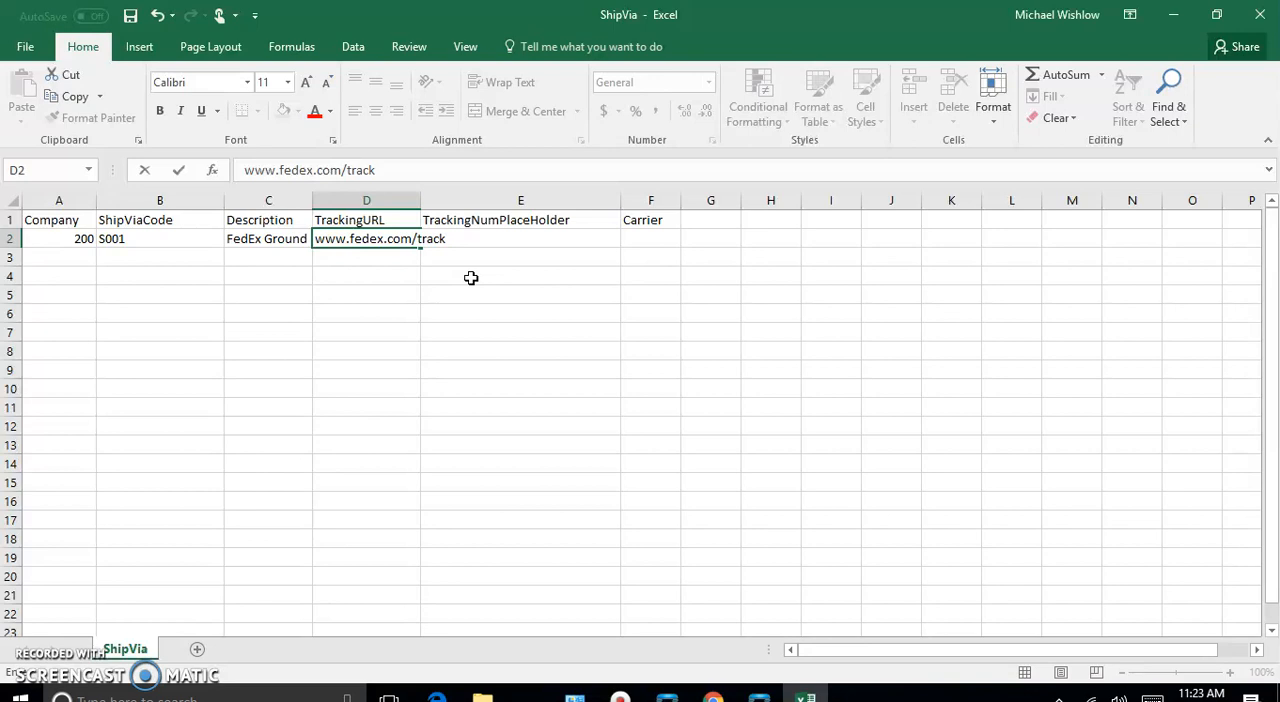
key(Tab)
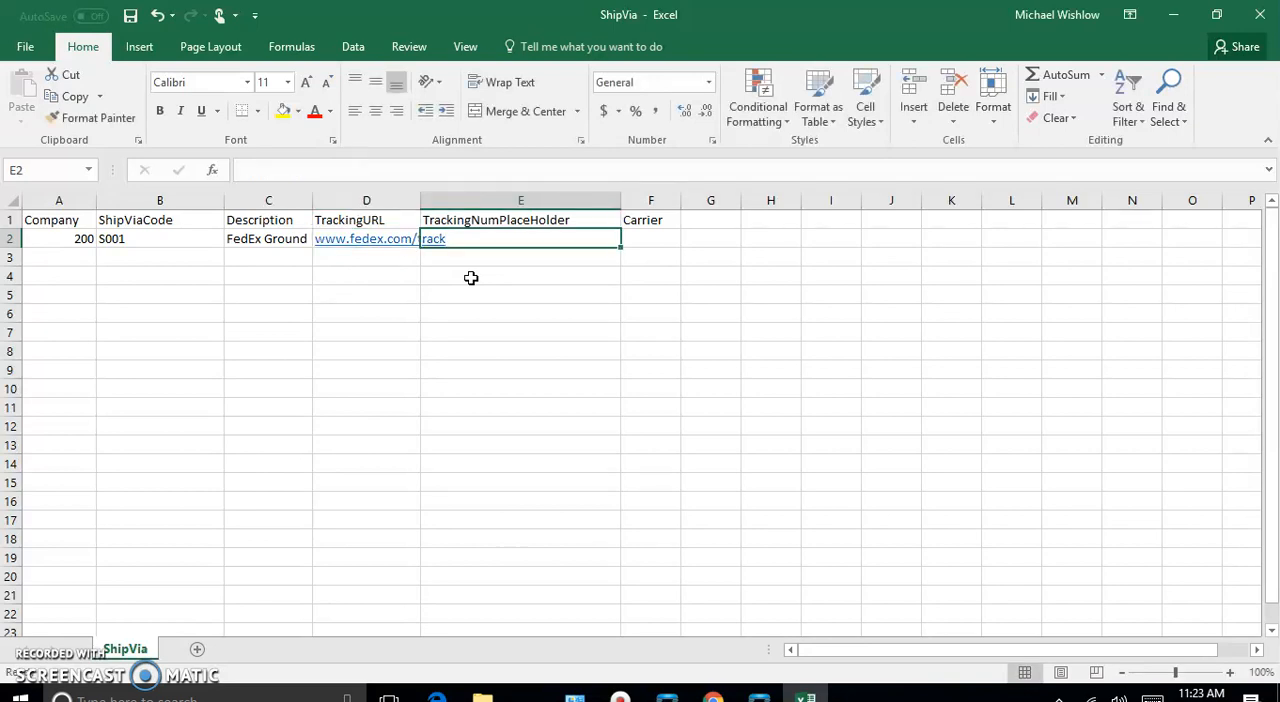
- Widen the TrackingURL column to fit its address and add a trailing slash to the URL in D2
drag(420, 201, 489, 201)
click(450, 244)
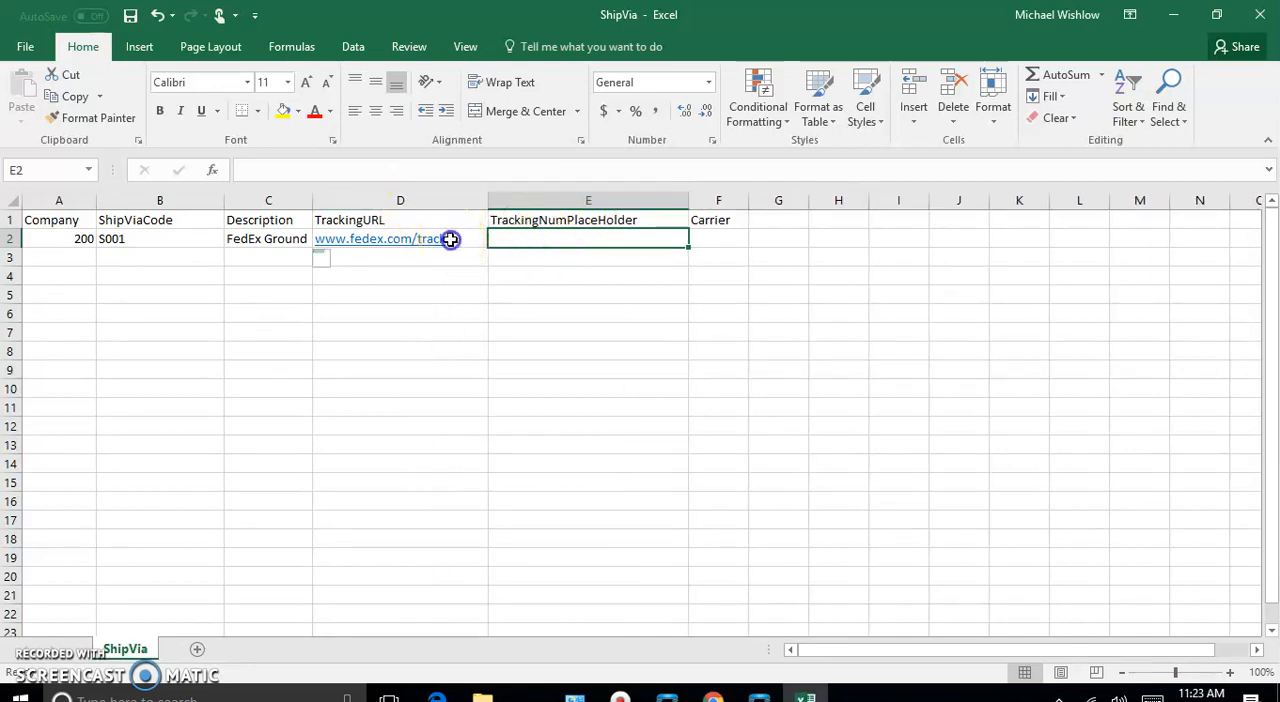
text(/)
click(522, 260)
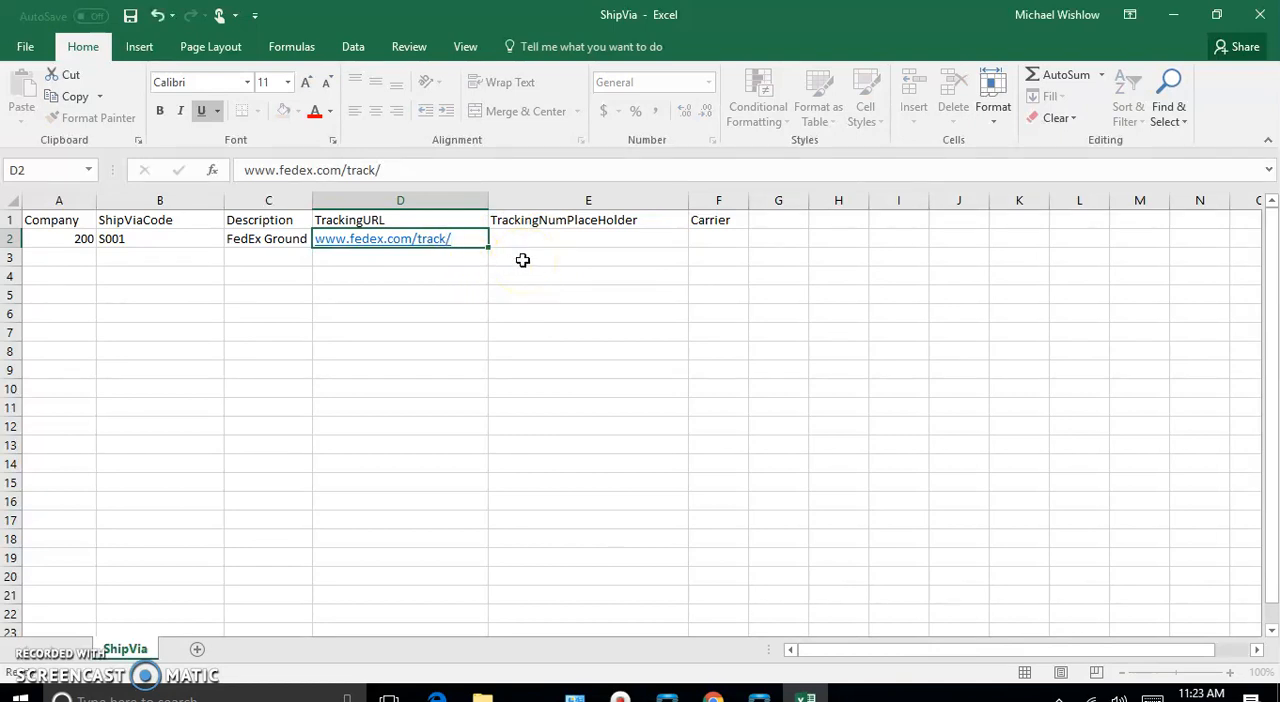
- Enter placeholder as the TrackingNumPlaceHolder value in E2
key(Tab)
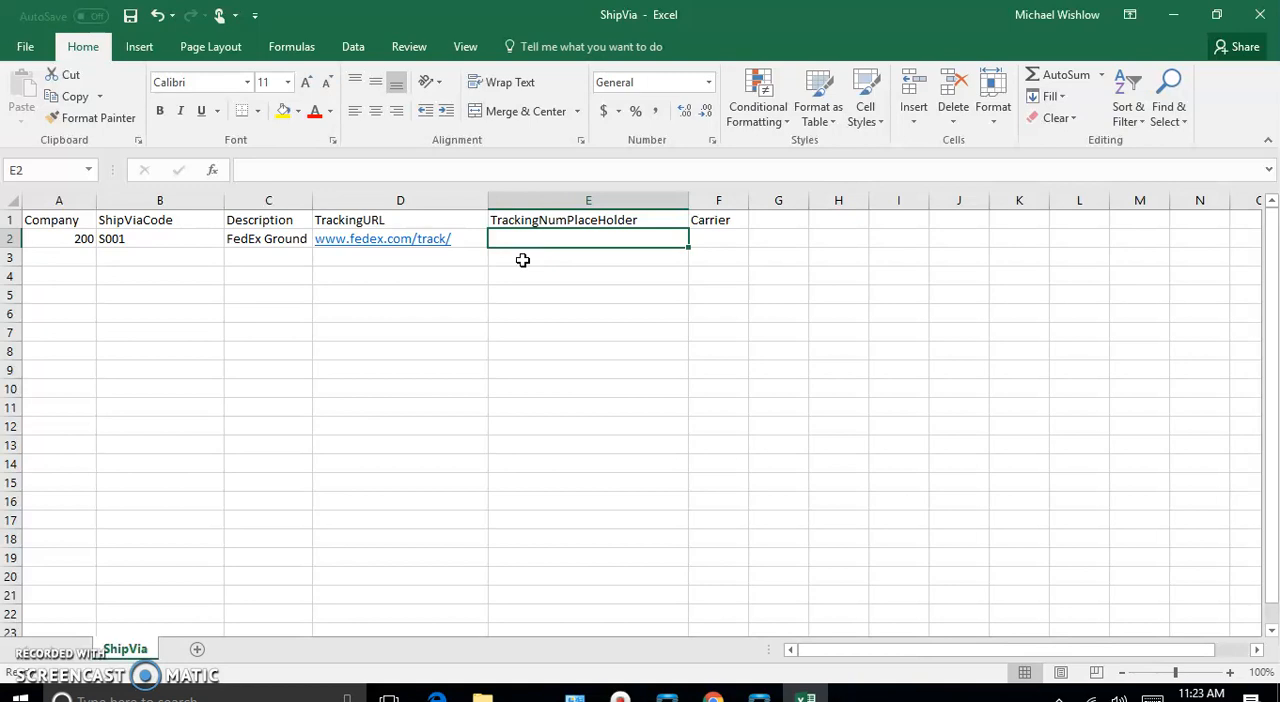
double_click(530, 240)
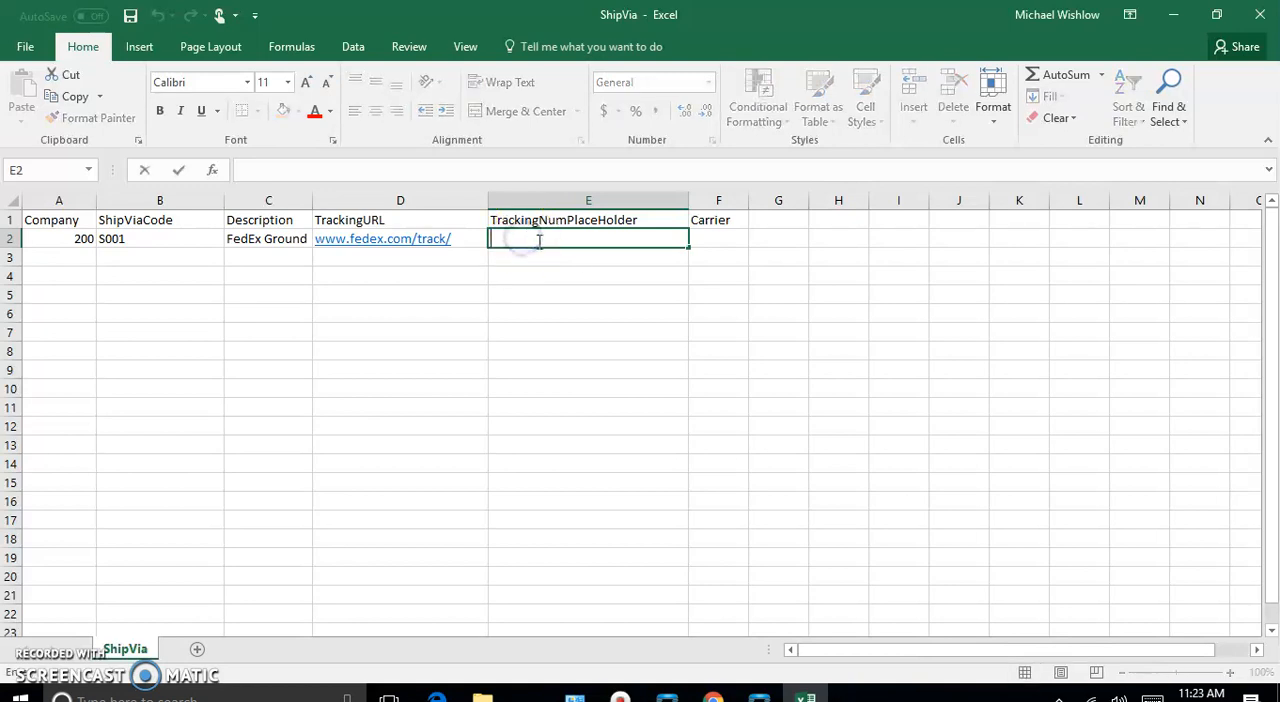
text(placeholder)
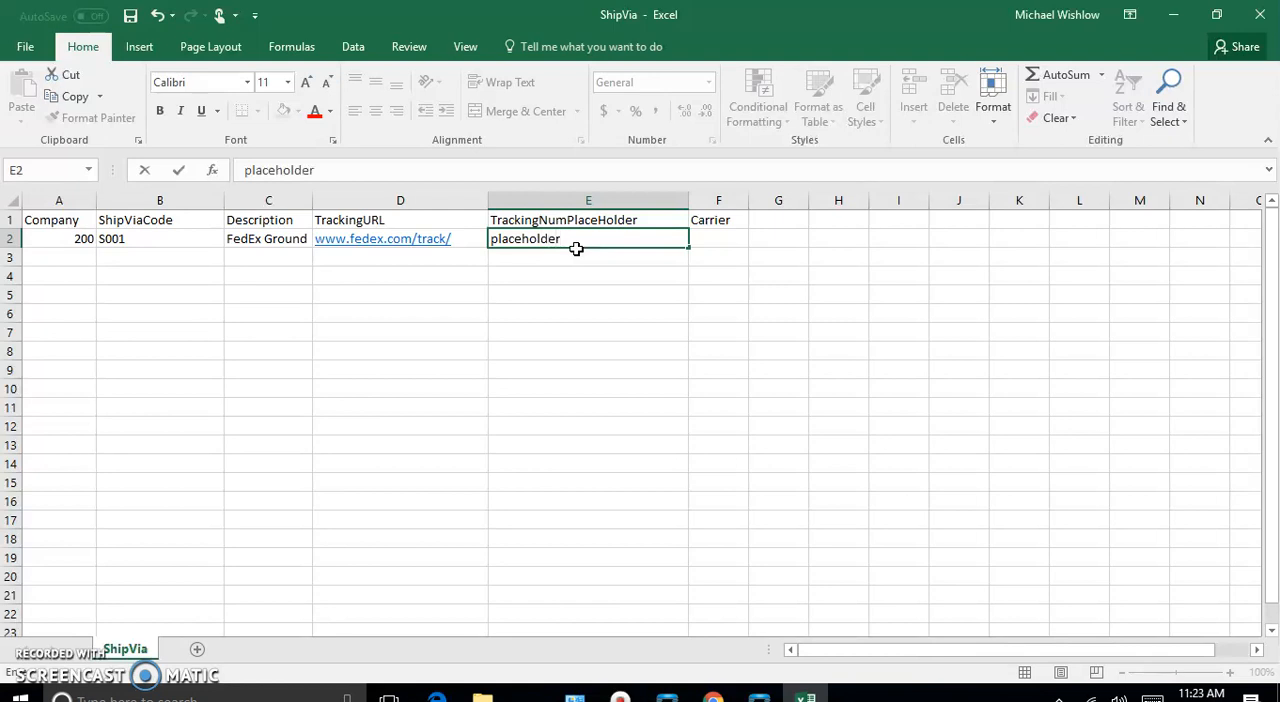
- Append placeholder to the end of the FedEx TrackingURL in D2
click(456, 239)
text(placeholder)
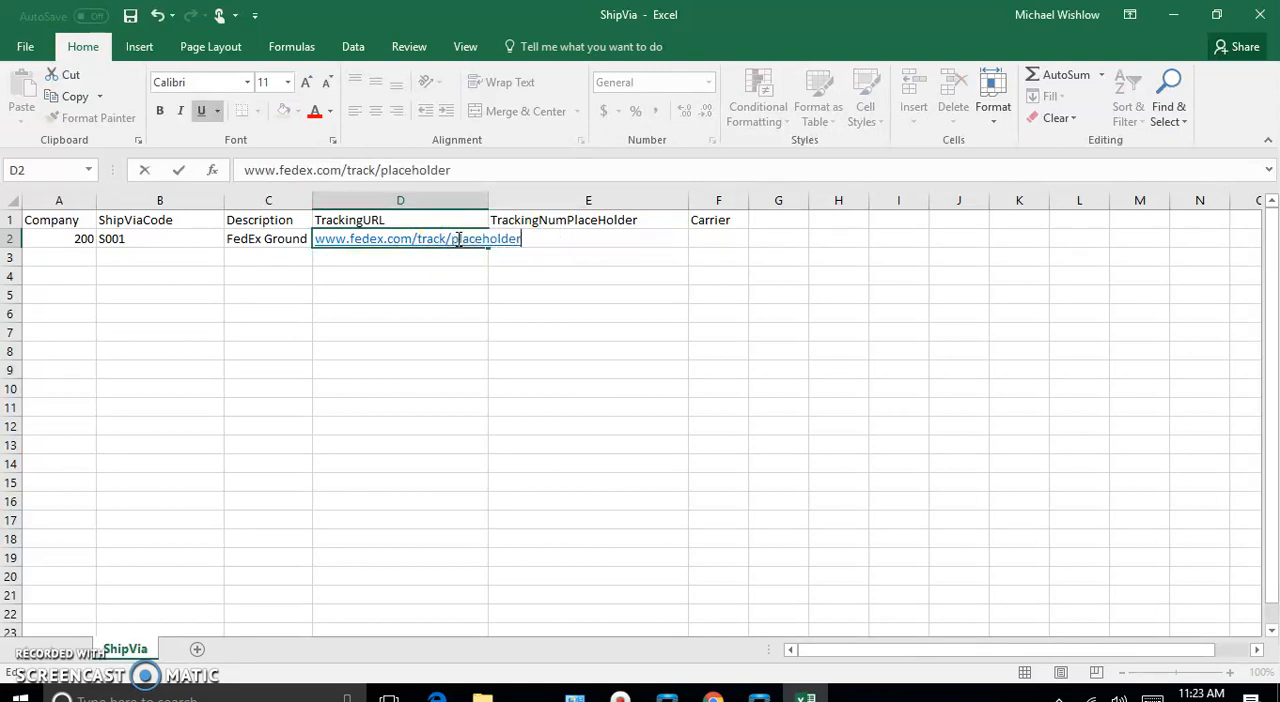
key(Tab)
key(Tab)
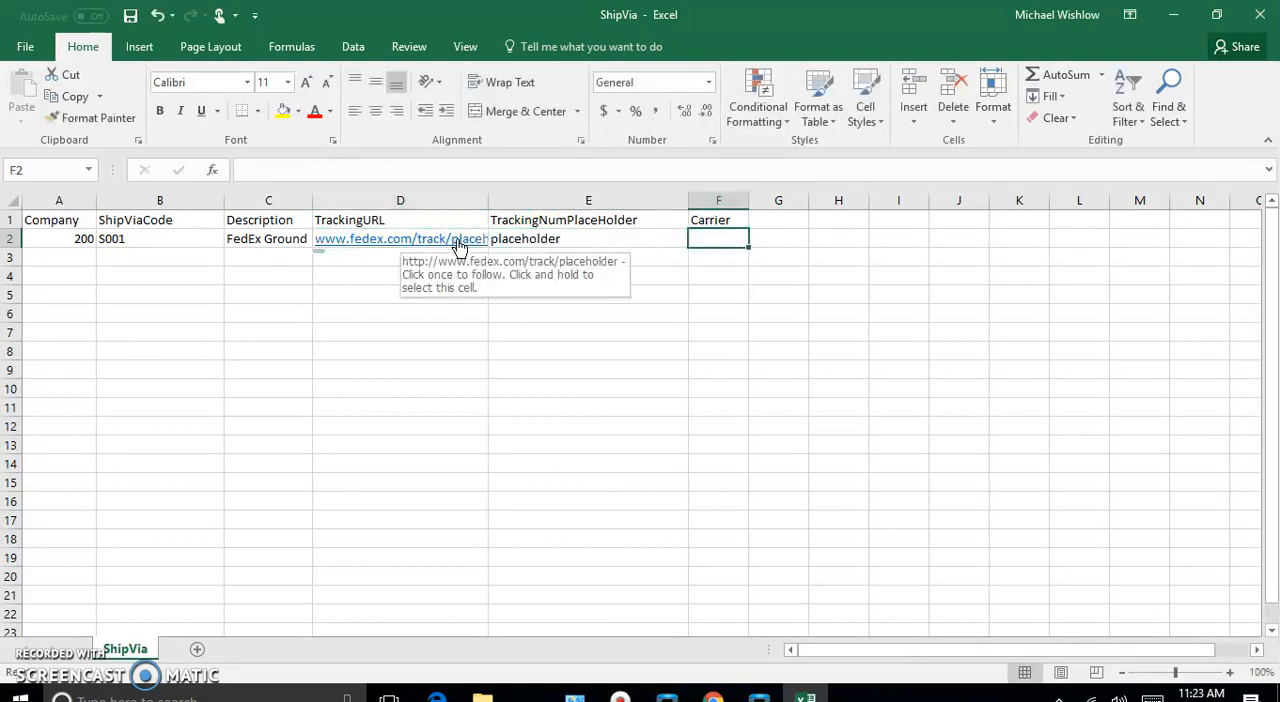
- Clear the FedEx entries from the Description cell C2 and the TrackingURL cell D2
text(fe)
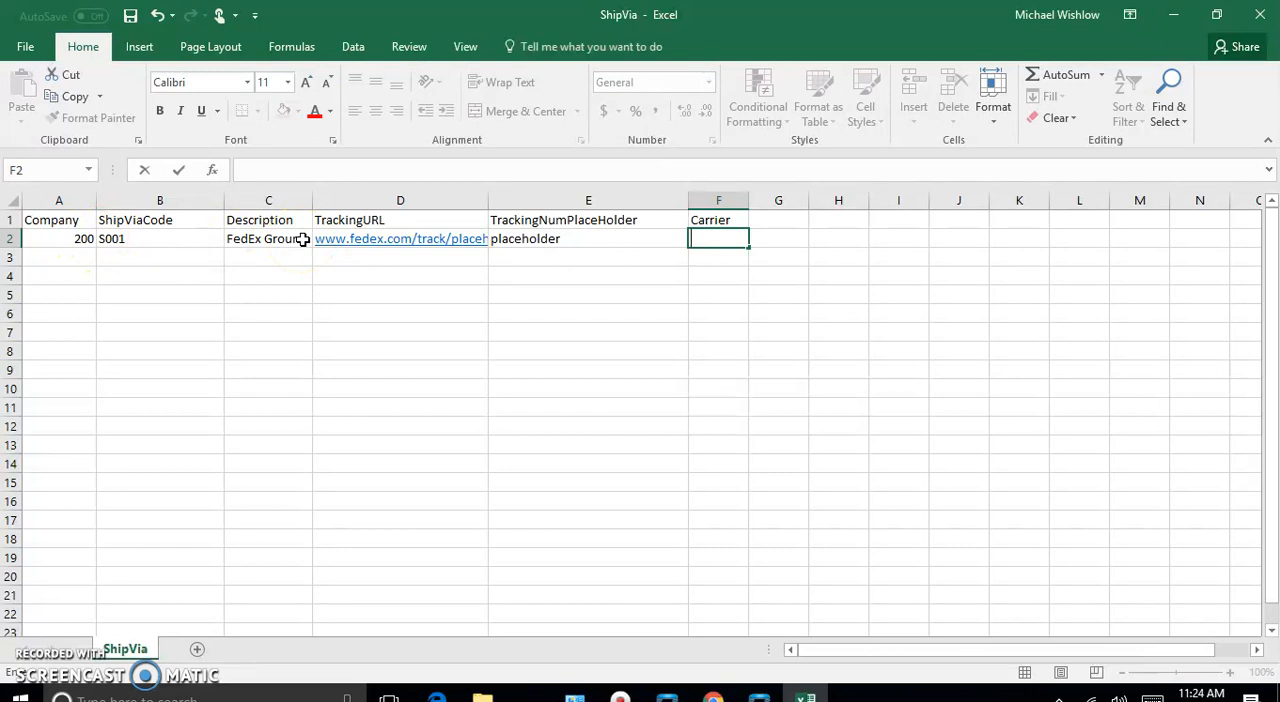
click(303, 239)
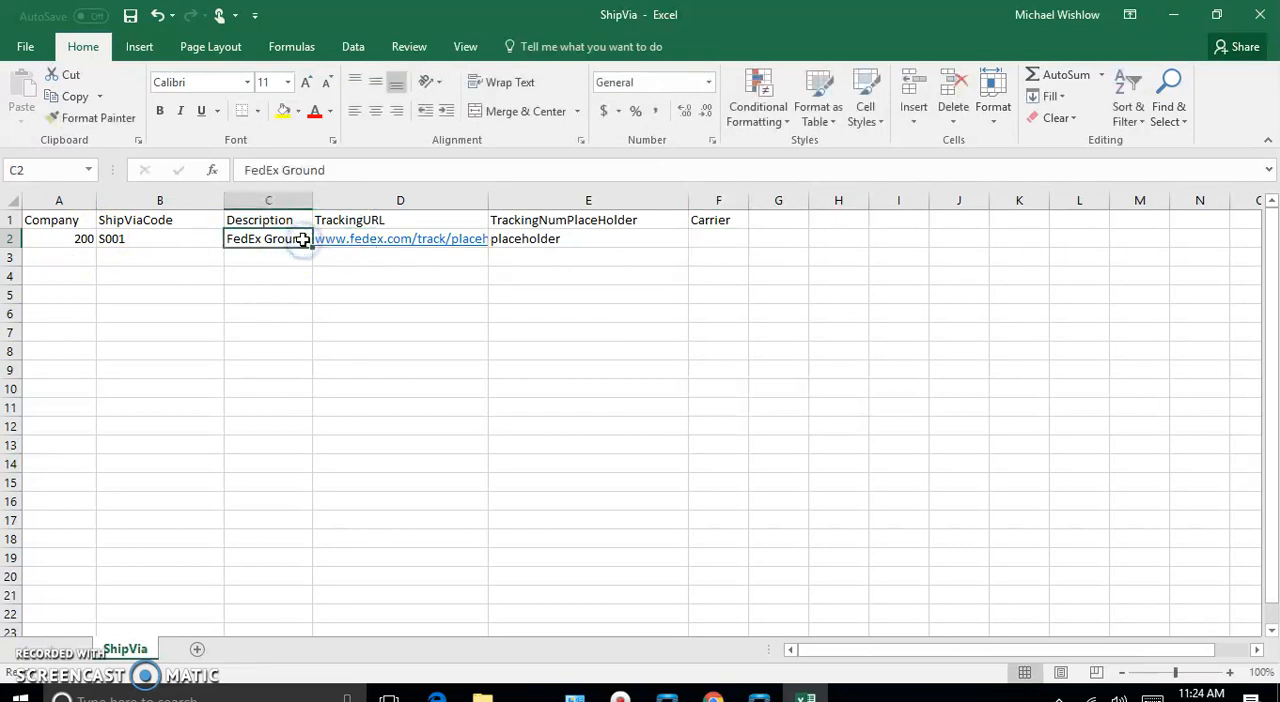
key(Delete)
click(399, 241)
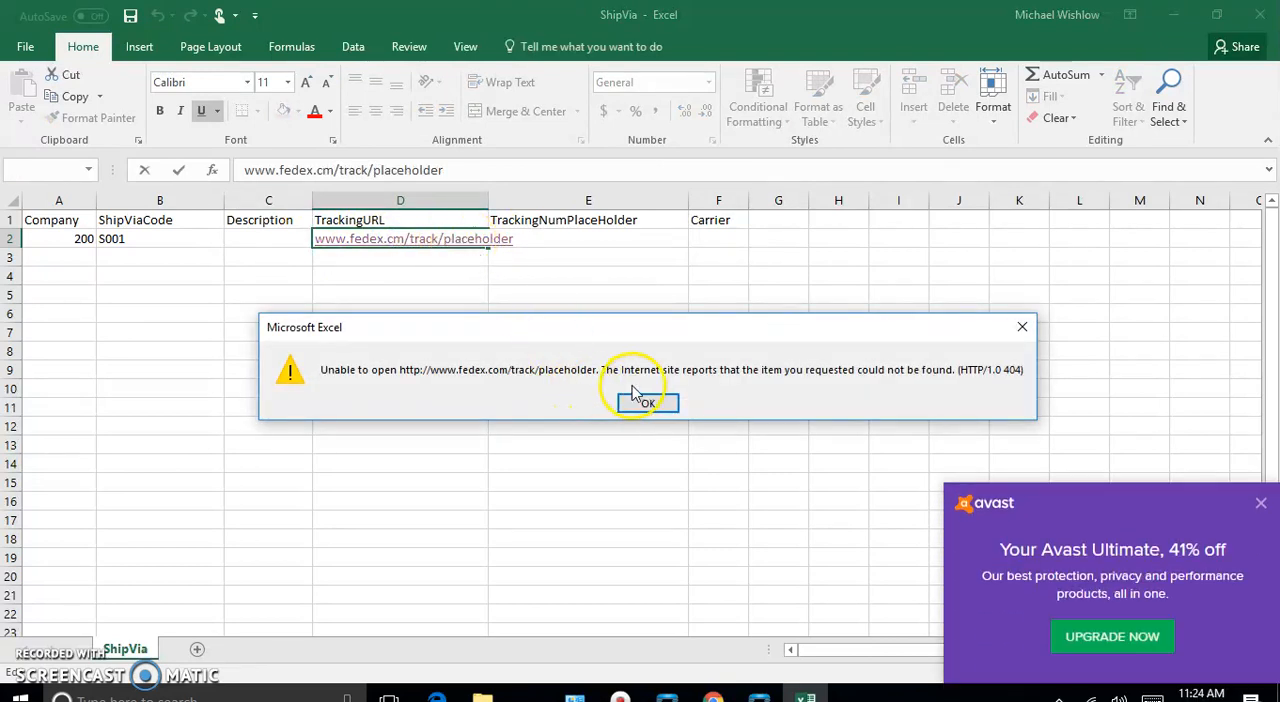
click(636, 403)
double_click(457, 231)
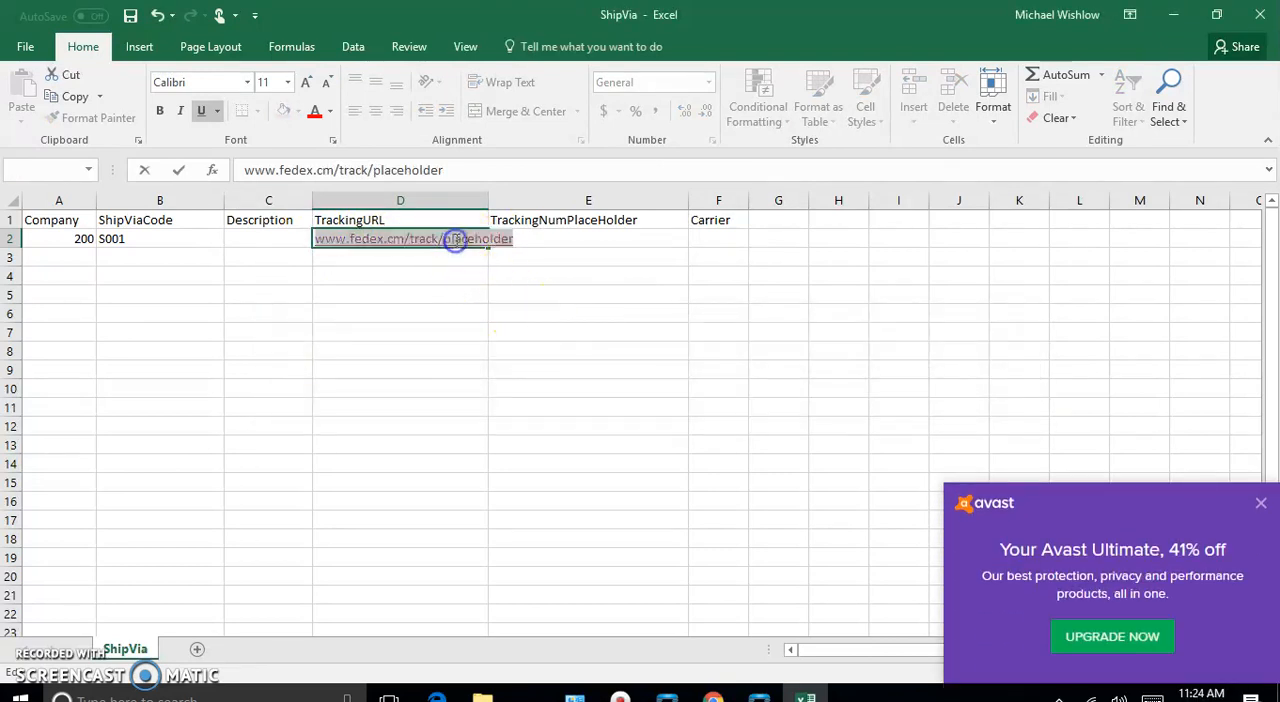
key(BackSpace)
- Enter S0001 as the Description in C2
click(243, 238)
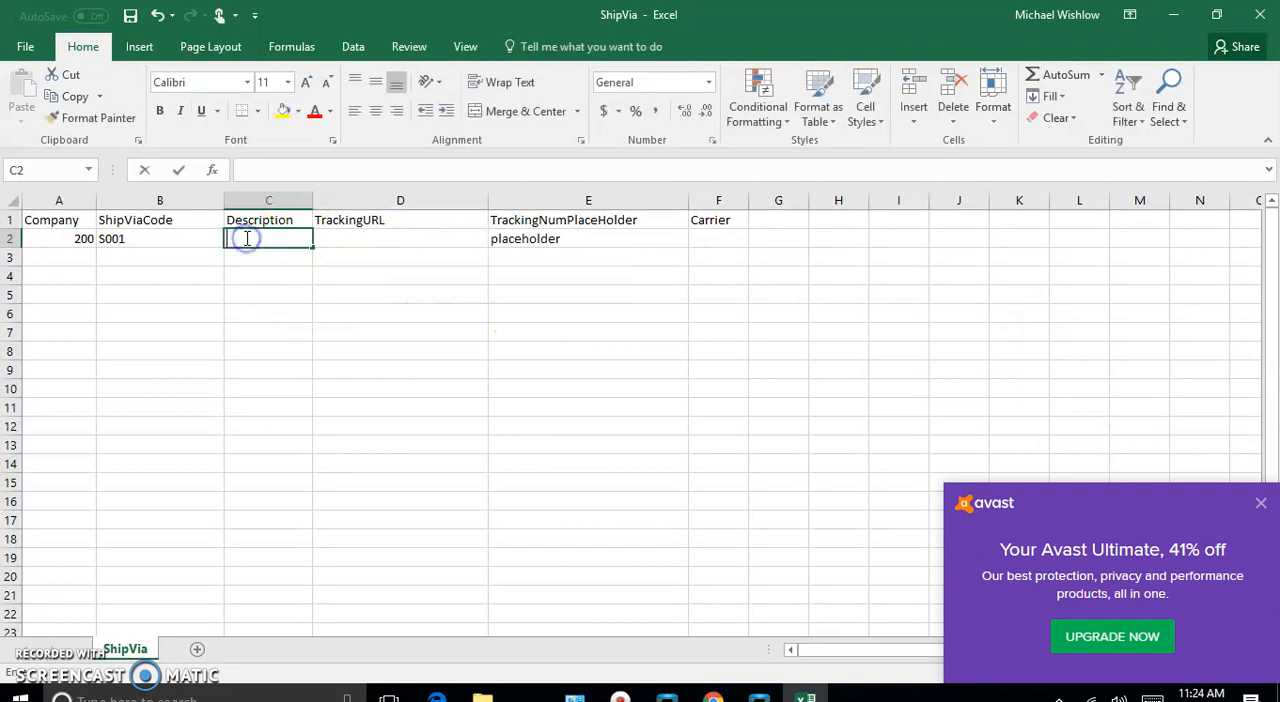
text(S)
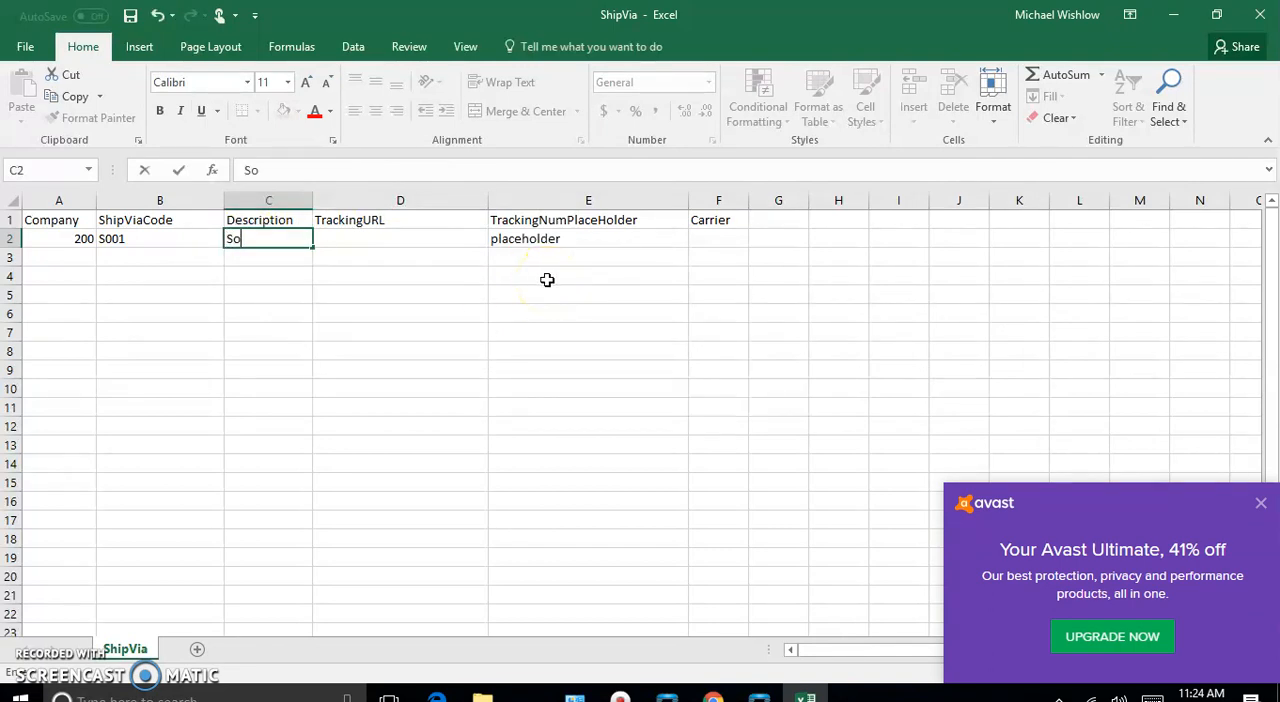
text(0001)
key(Tab)
text(ww)
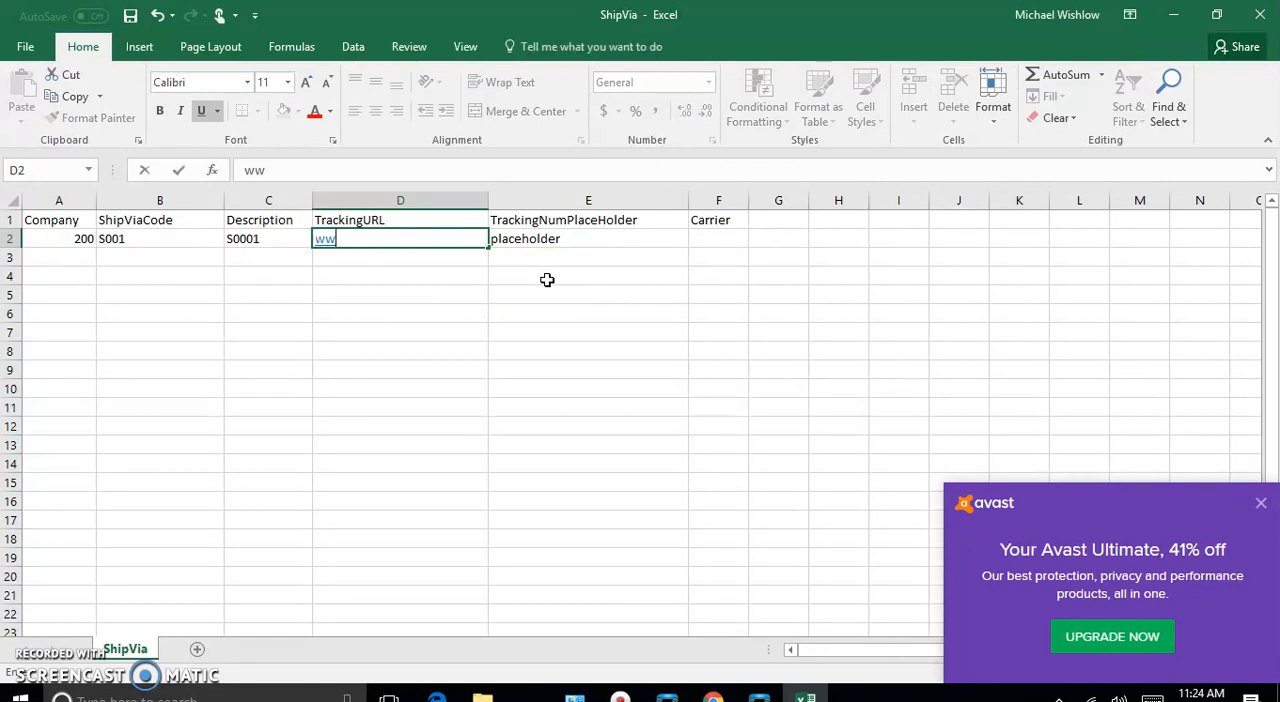
key(BackSpace)
key(BackSpace)
- Replace the Description in C2 with Gensys Ground
click(266, 238)
click(271, 238)
double_click(271, 238)
key(BackSpace)
key(BackSpace)
key(BackSpace)
key(BackSpace)
key(BackSpace)
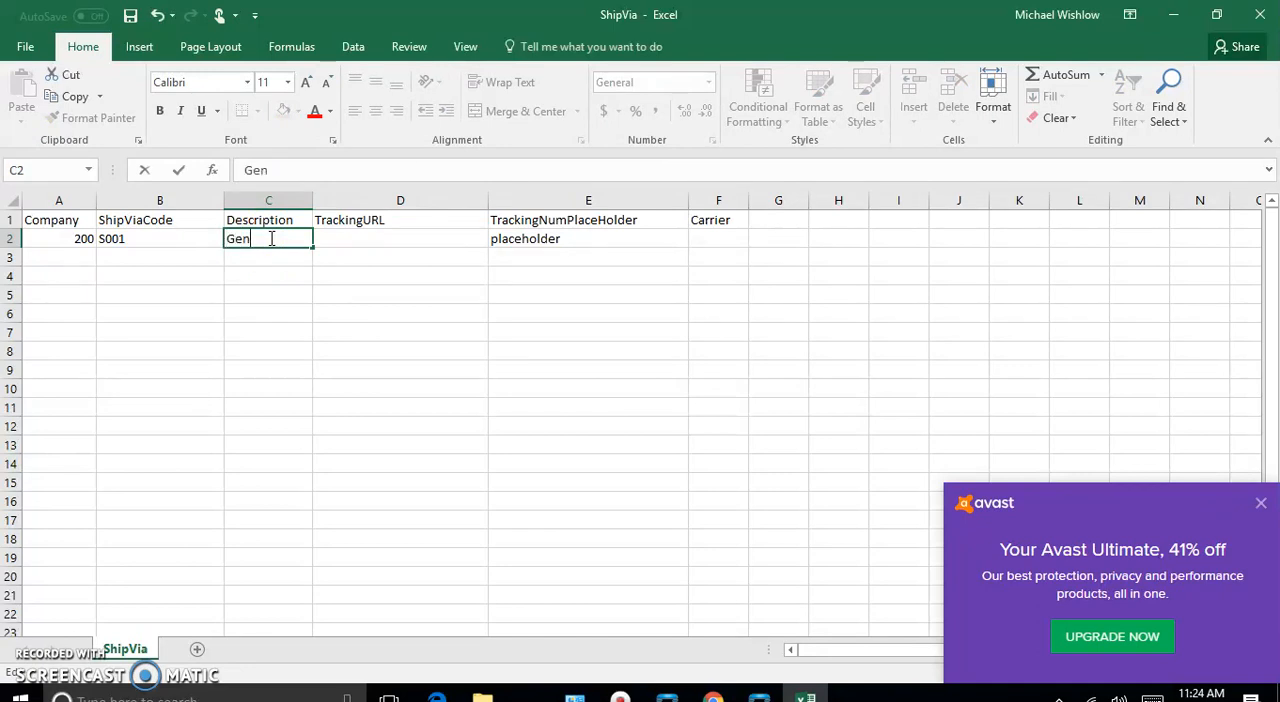
text(Gensys Ground)
key(Tab)
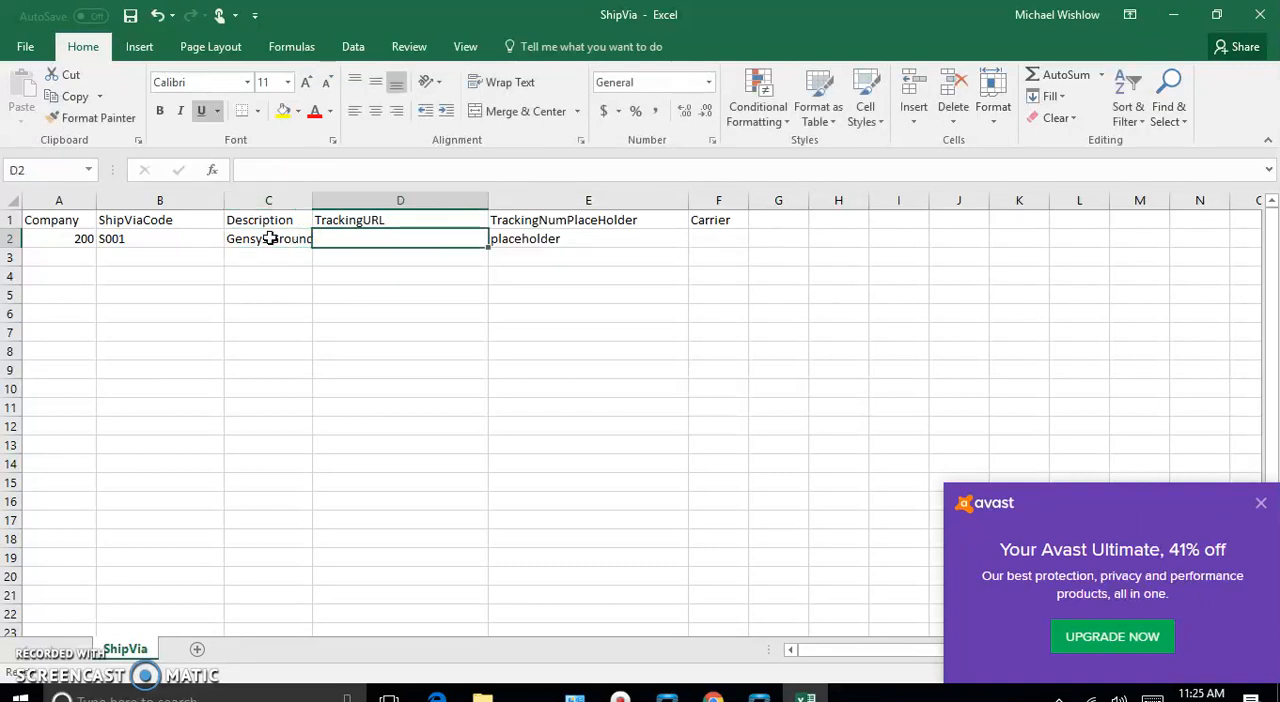
text(www.)
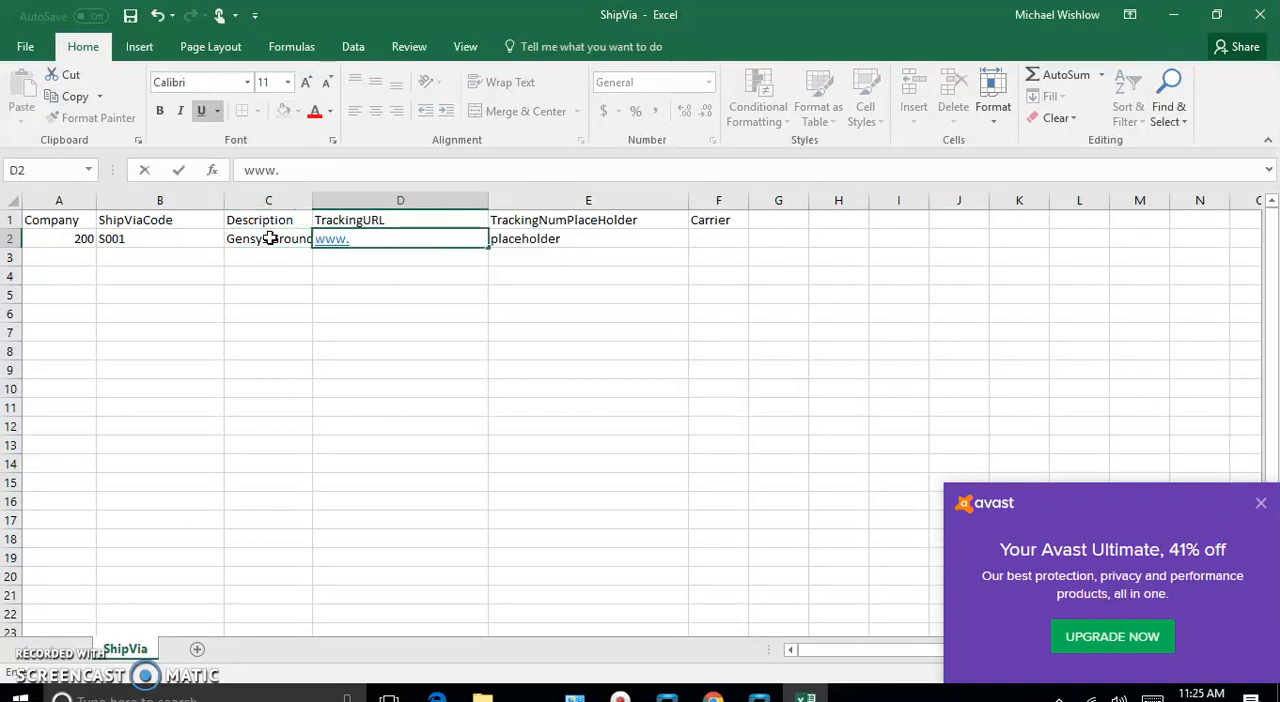
text(genesy)
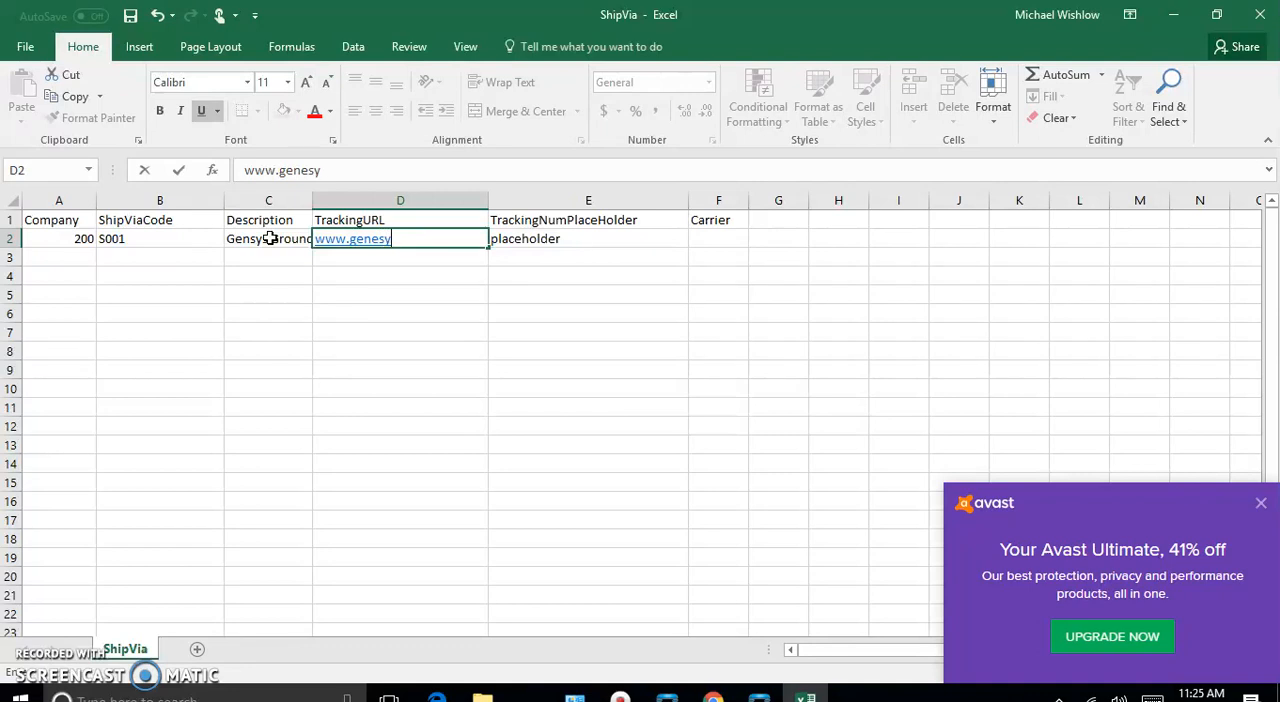
text(s.co)
key(BackSpace)
key(BackSpace)
key(BackSpace)
key(BackSpace)
text(/track/)
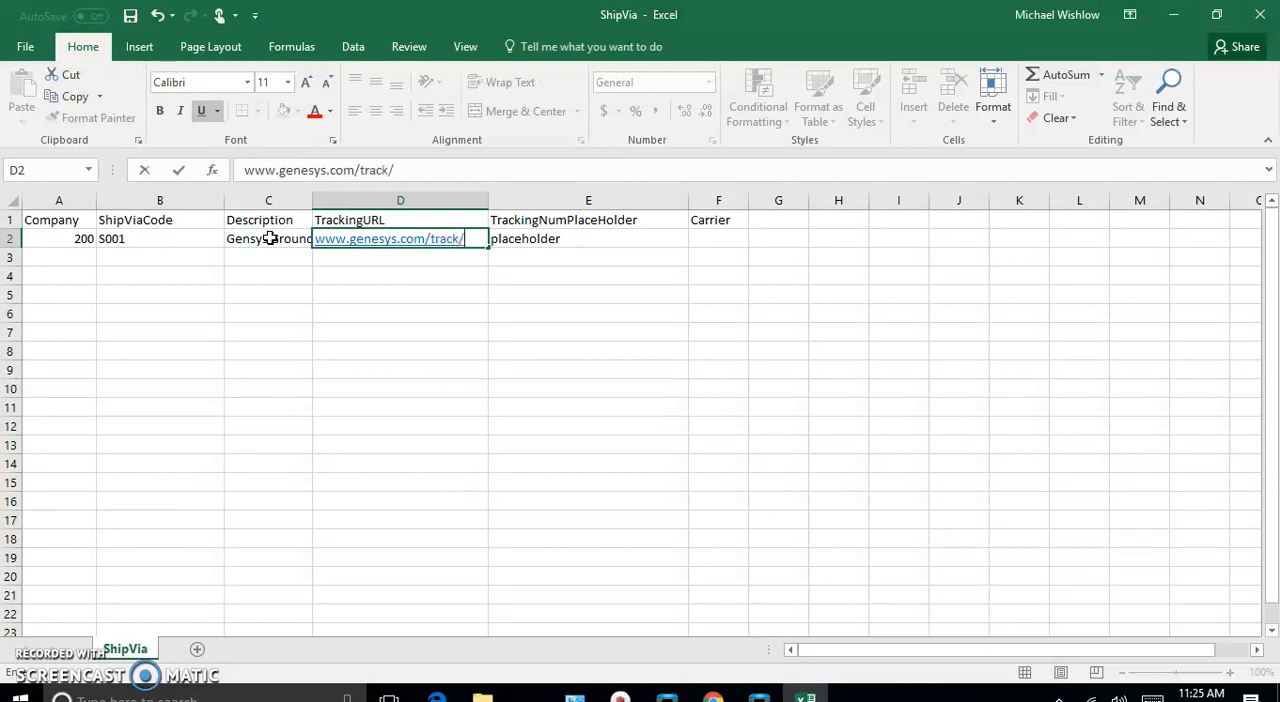
text(placeholder)
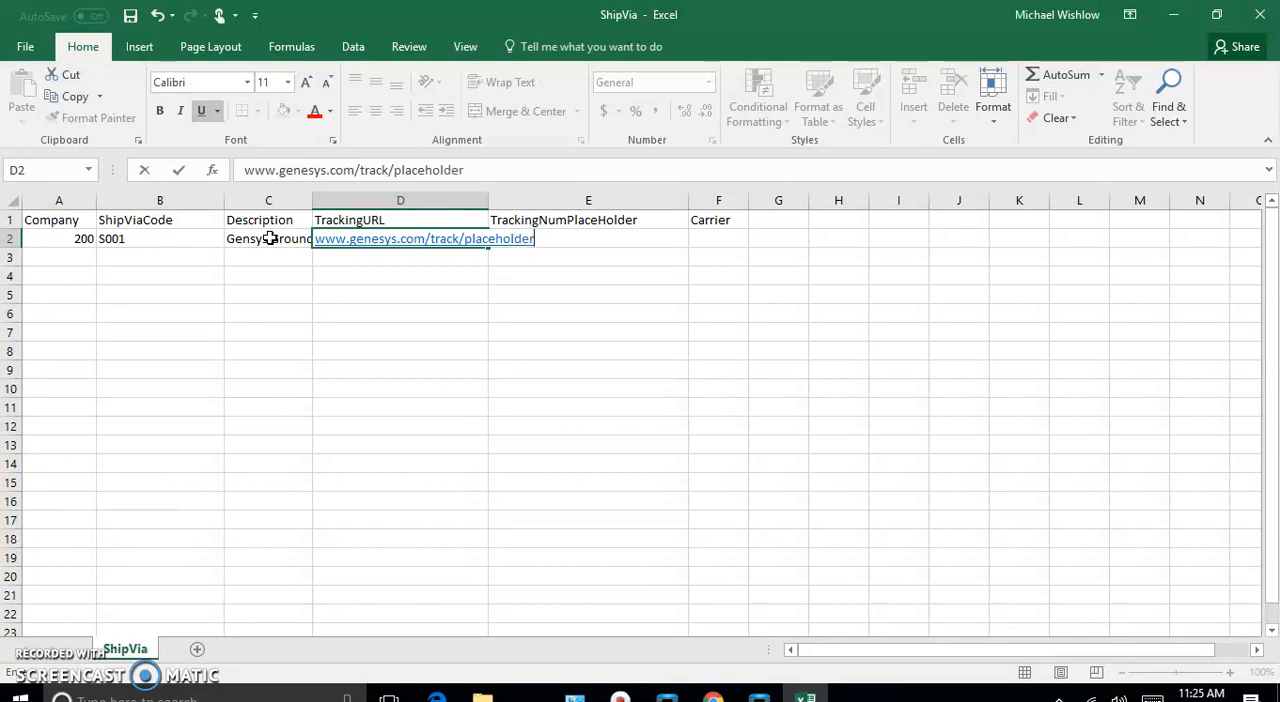
key(Tab)
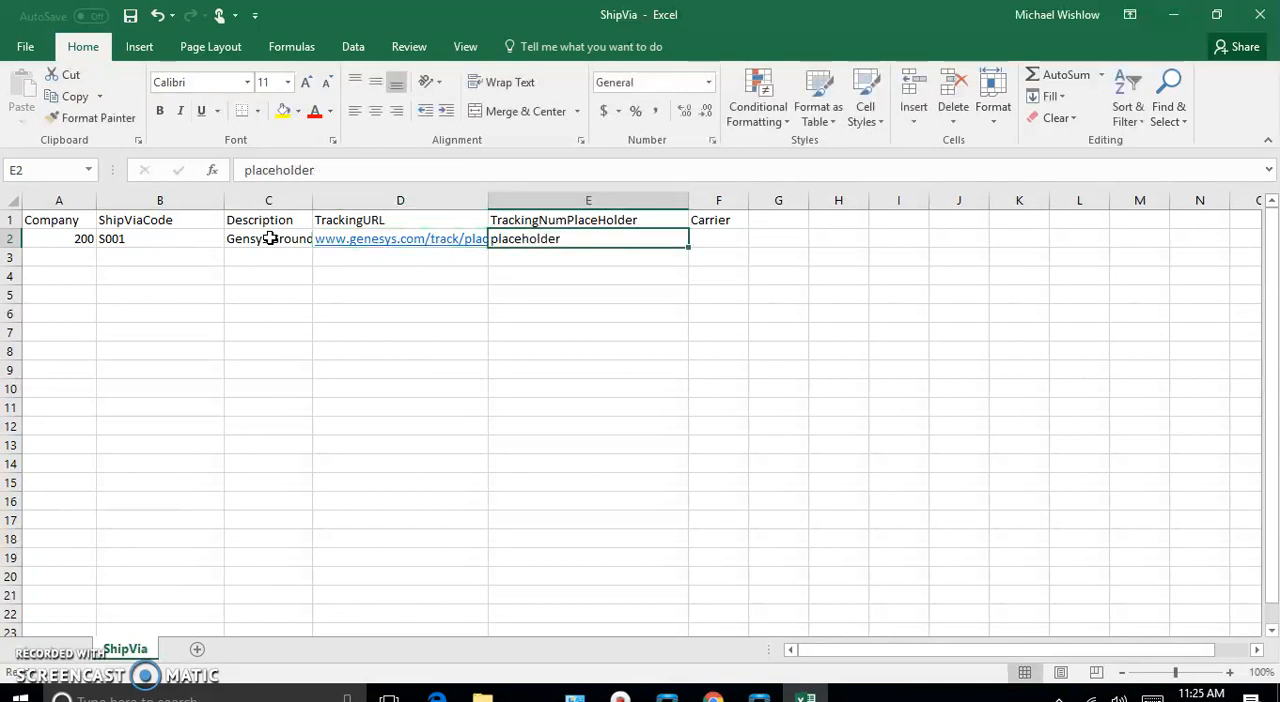
key(Tab)
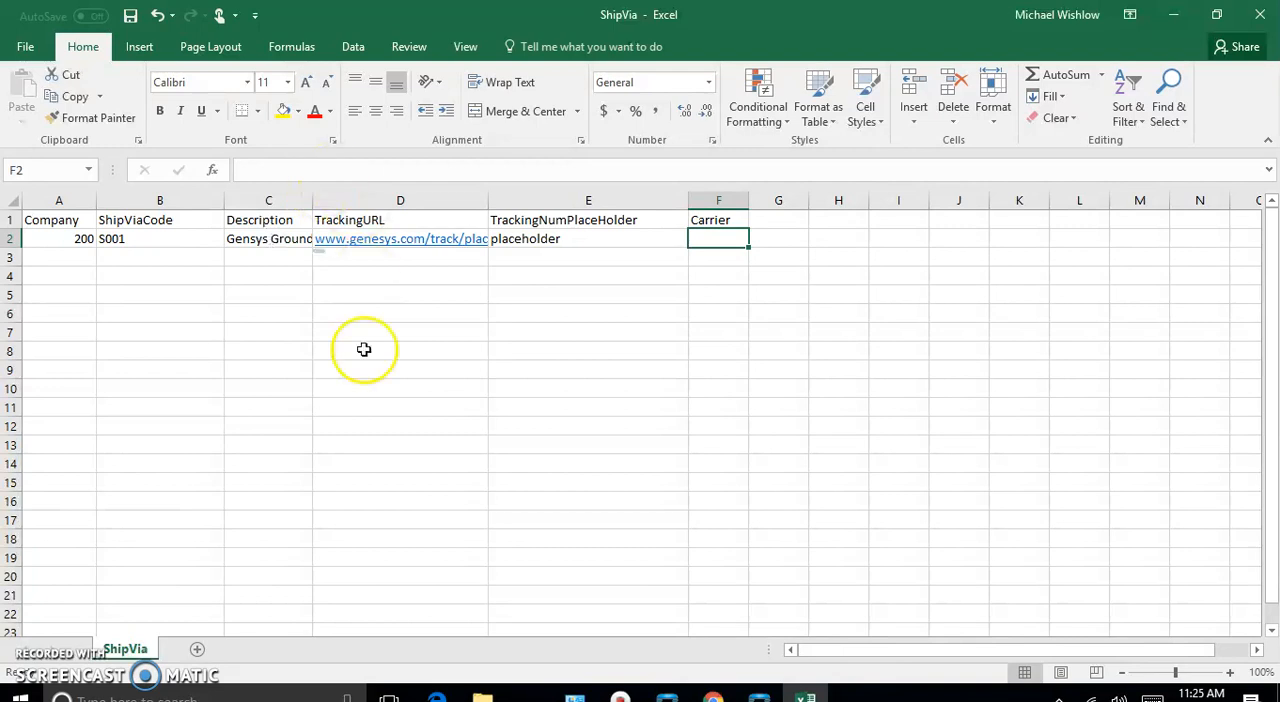
- Switch to the Customer folder in File Explorer and open the carrier workbook to look up the carrier code
mouse_move(481, 692)
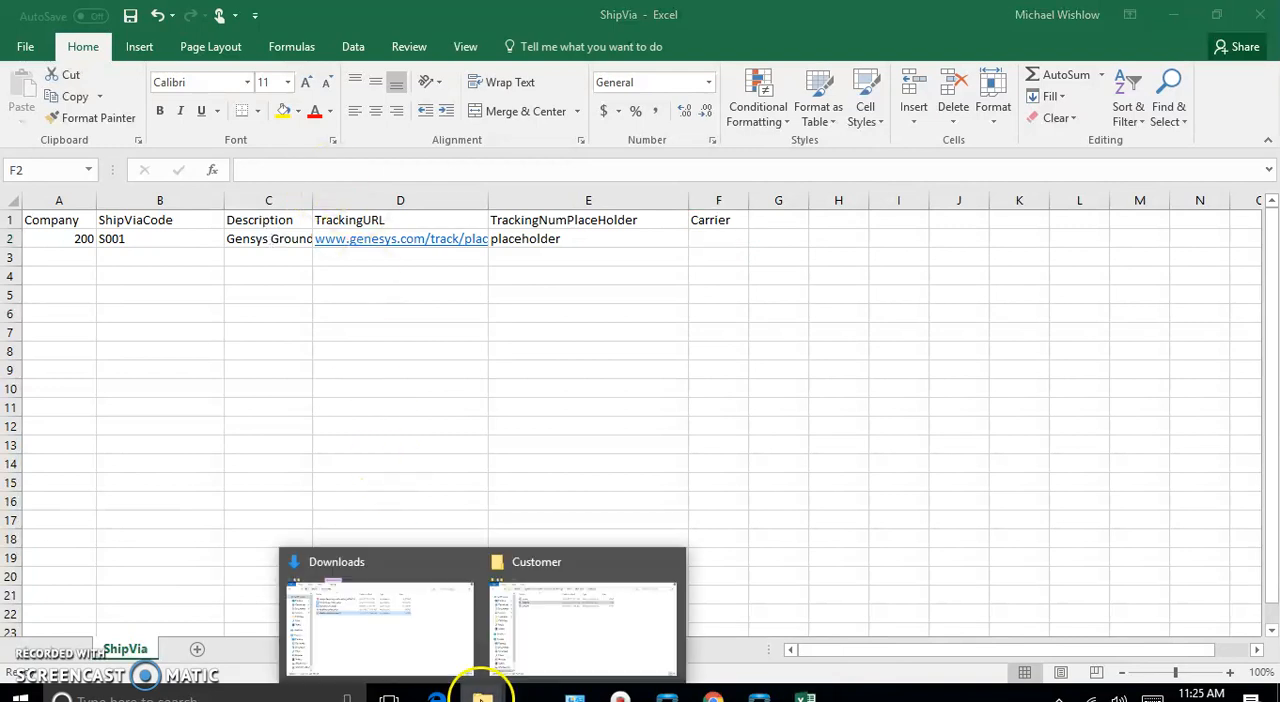
click(586, 628)
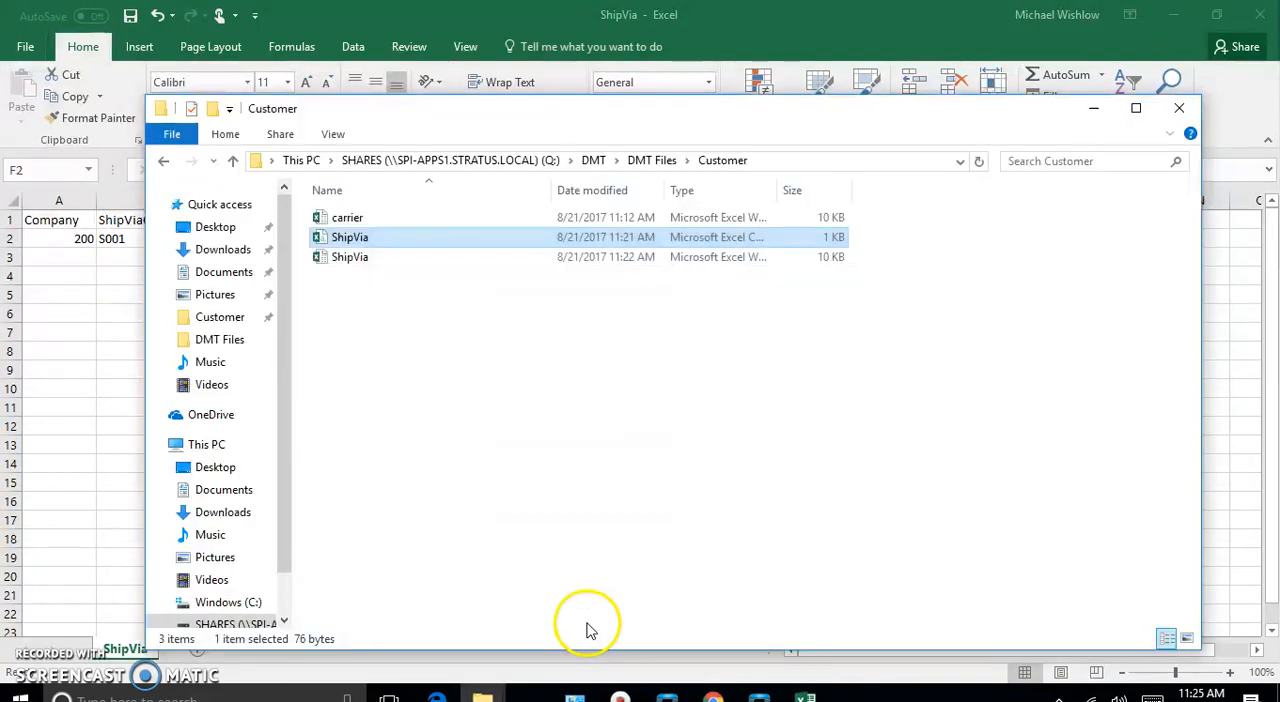
double_click(345, 217)
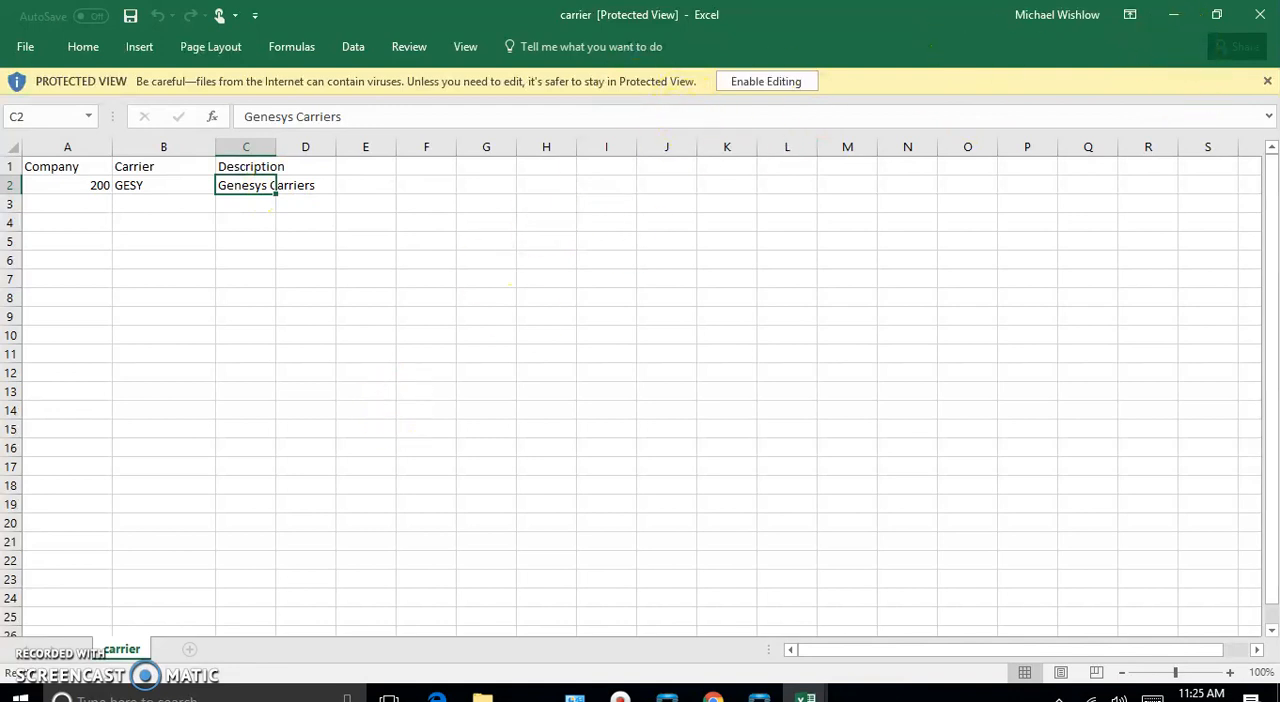
click(1267, 81)
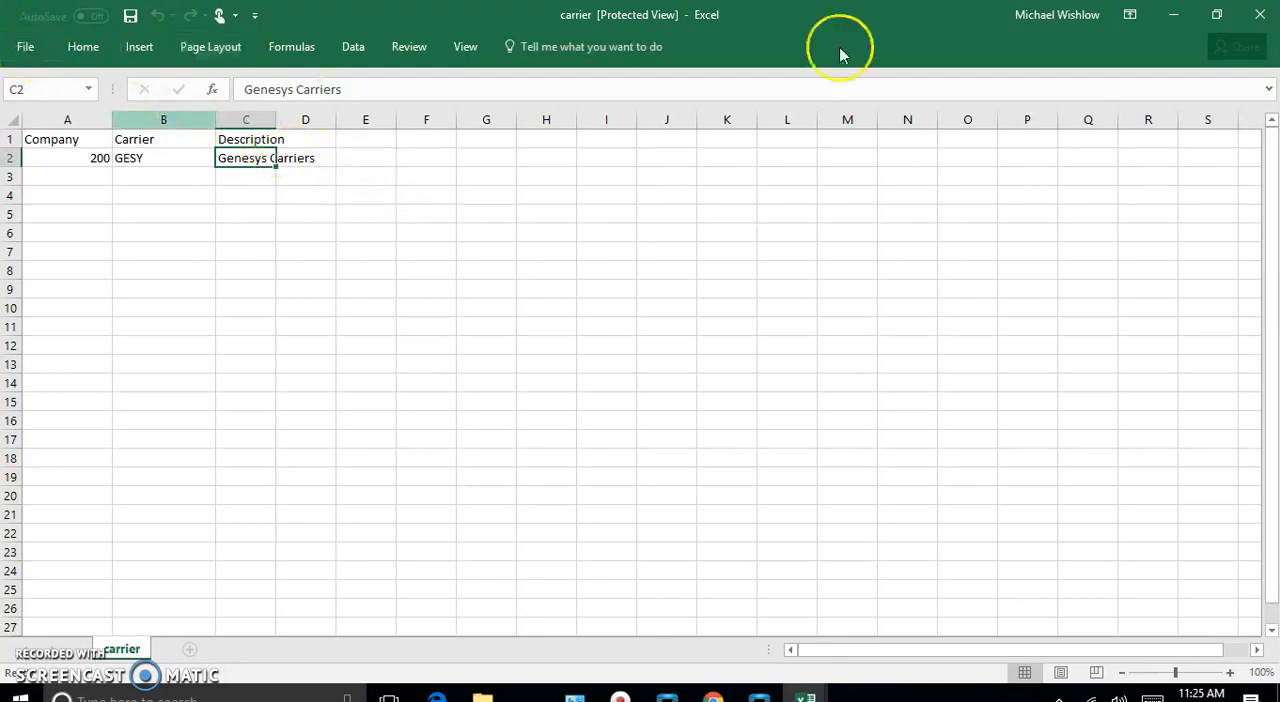
- Open the ShipVia CSV file from the recent files and widen its ShipViaCode column
click(20, 48)
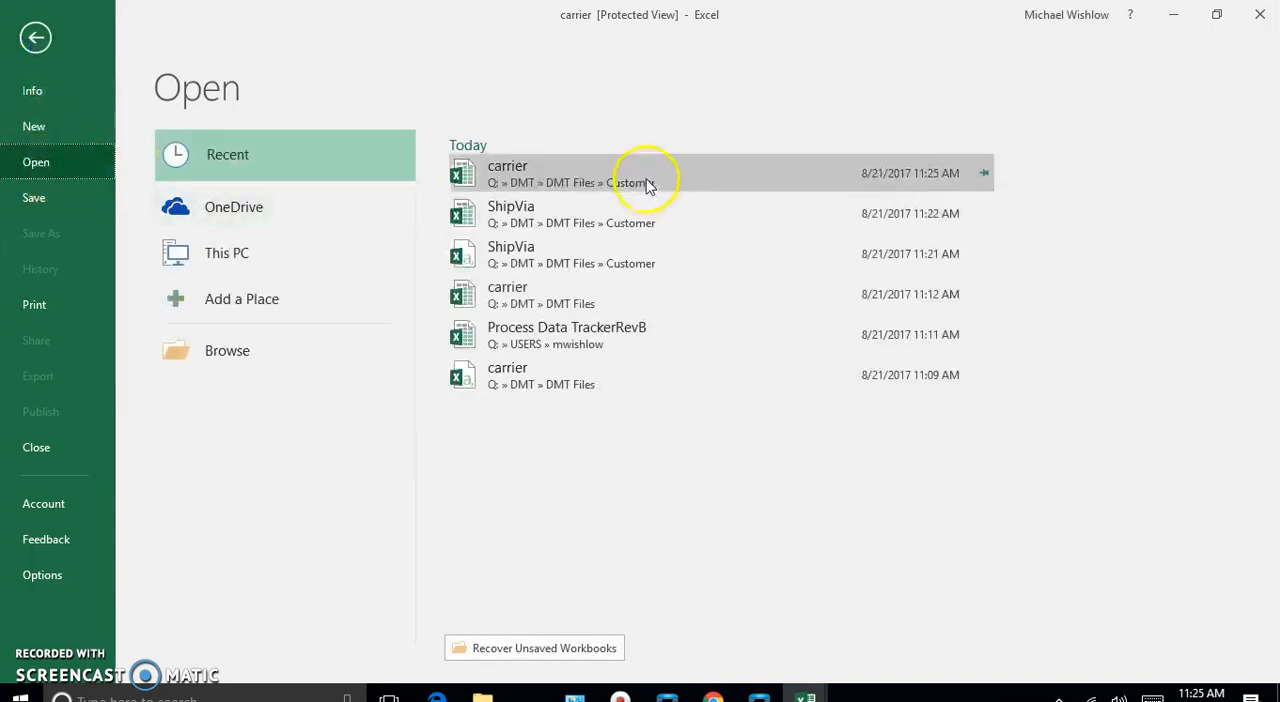
click(603, 258)
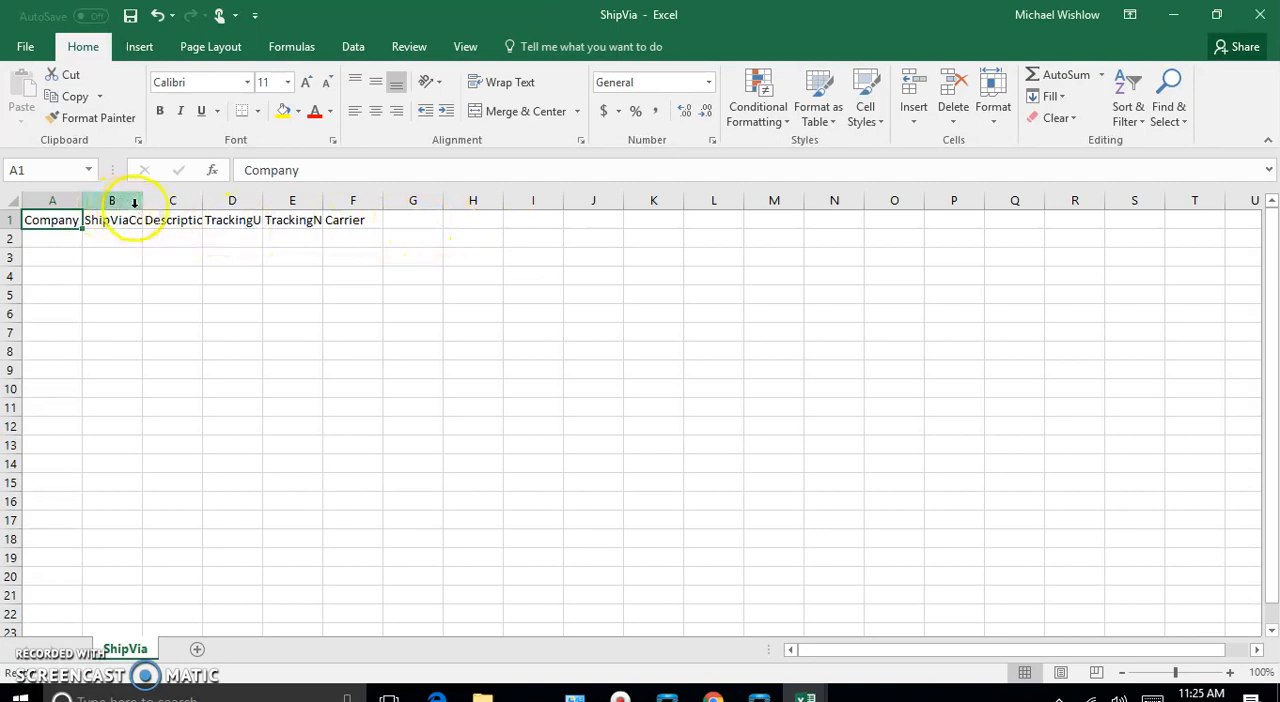
drag(143, 205, 194, 210)
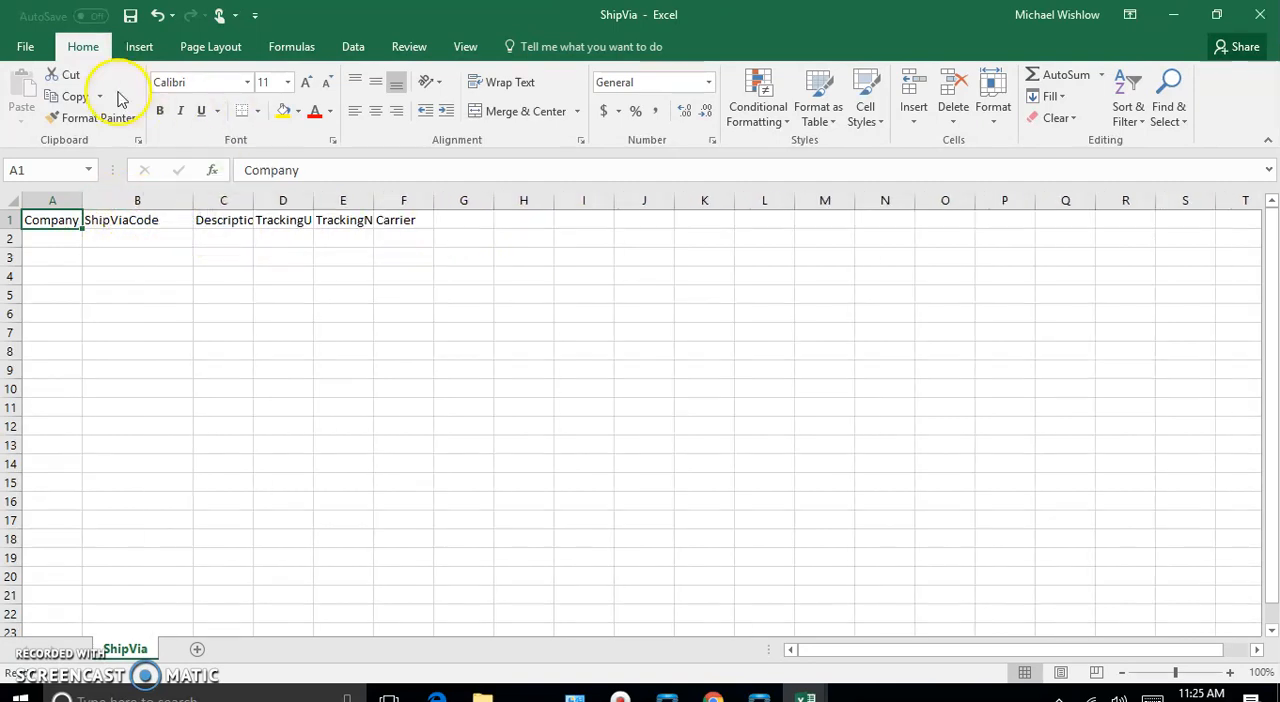
- Return to the carrier workbook and reopen the ShipVia workbook from the recent files
click(25, 46)
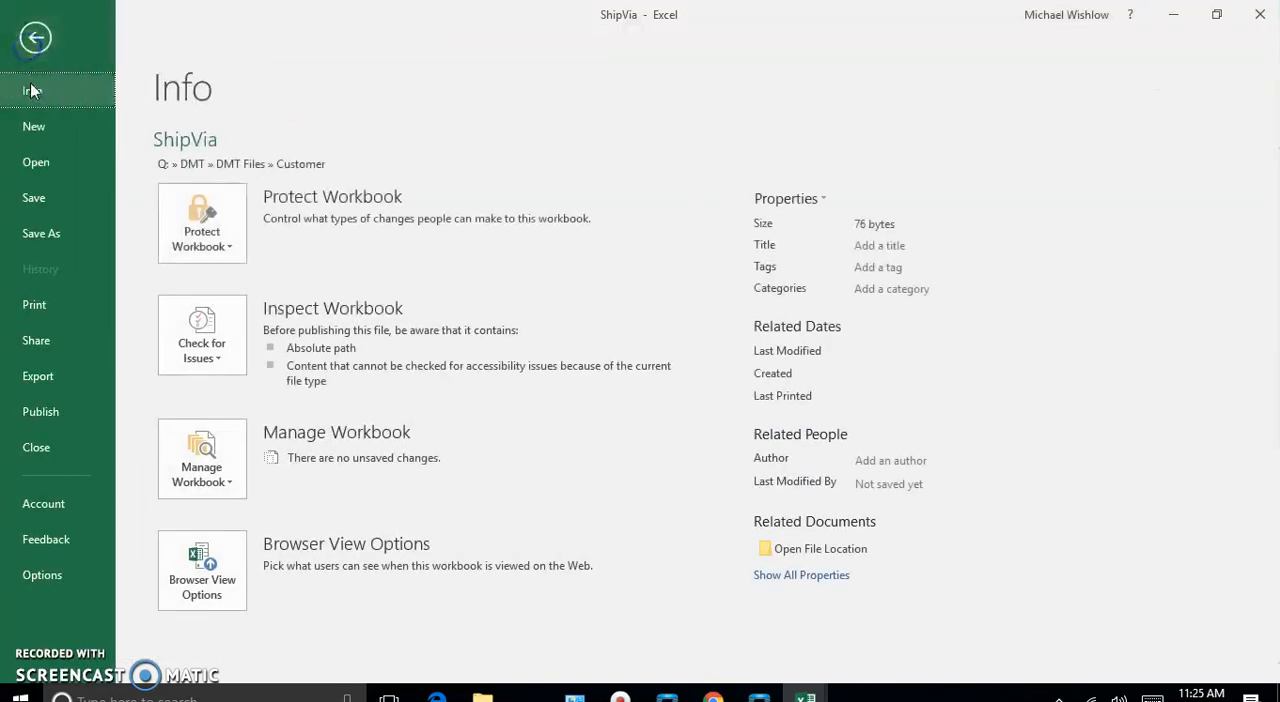
click(50, 160)
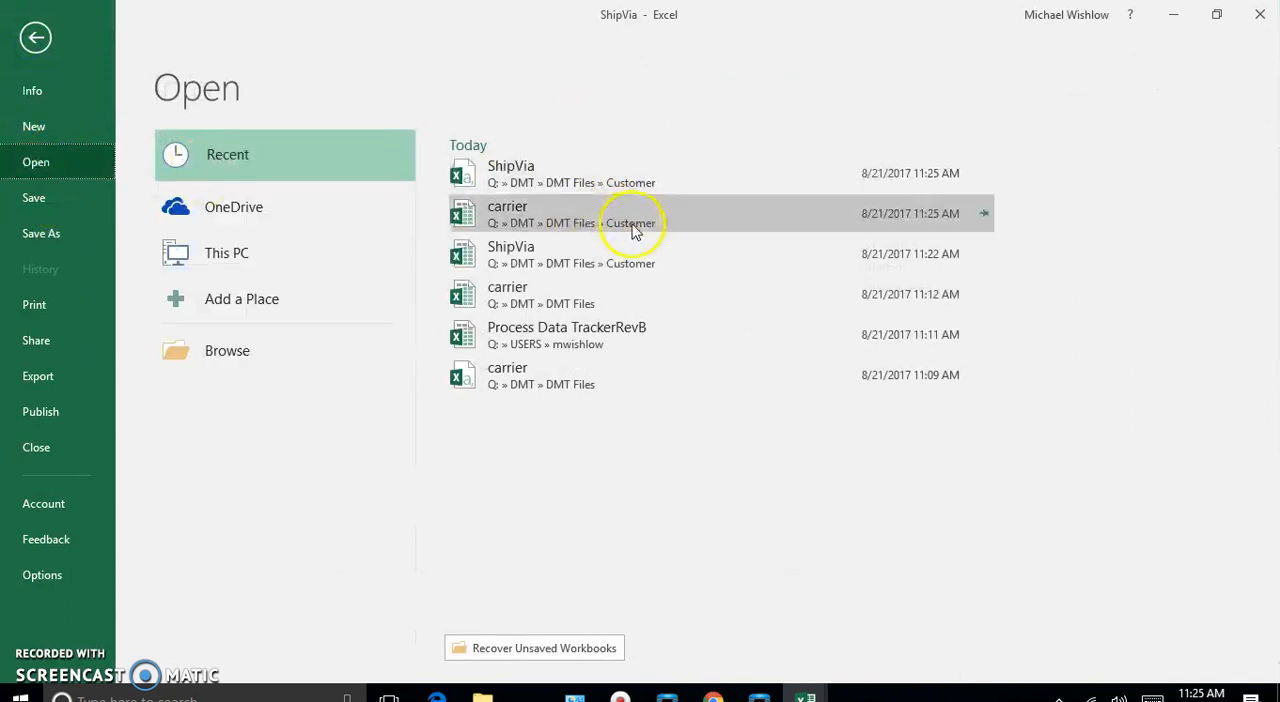
click(566, 219)
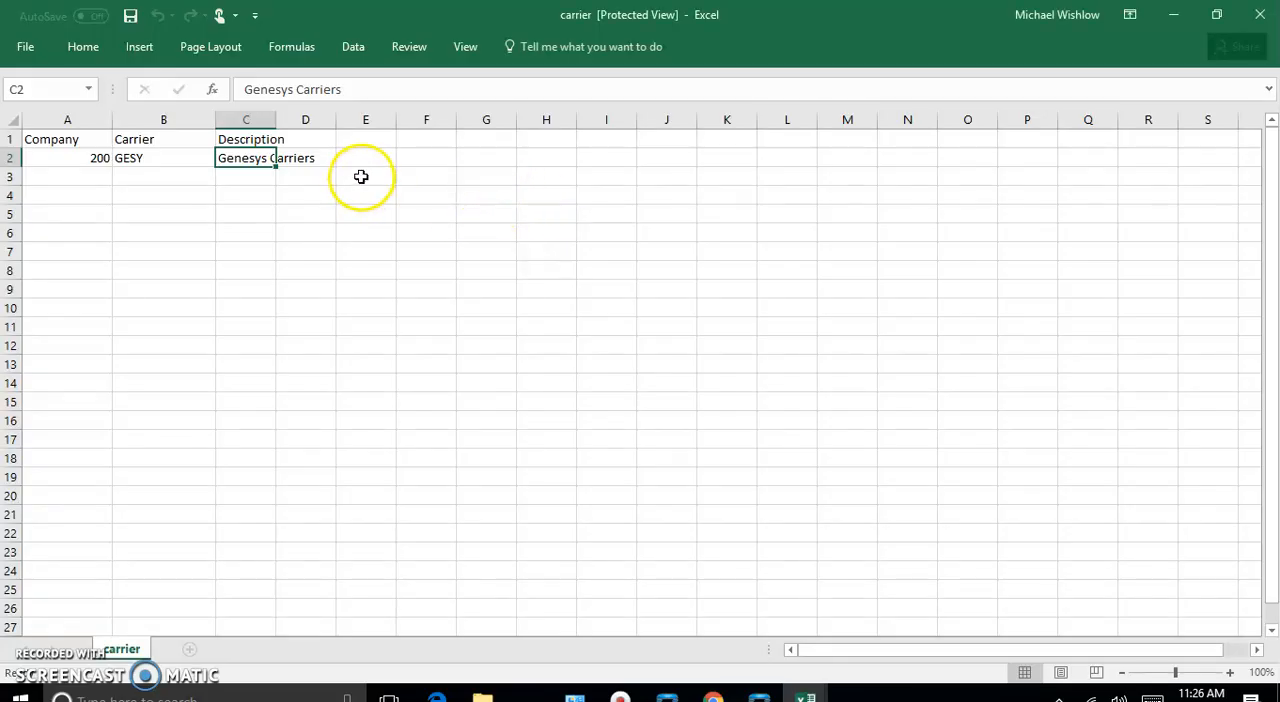
click(28, 50)
click(586, 254)
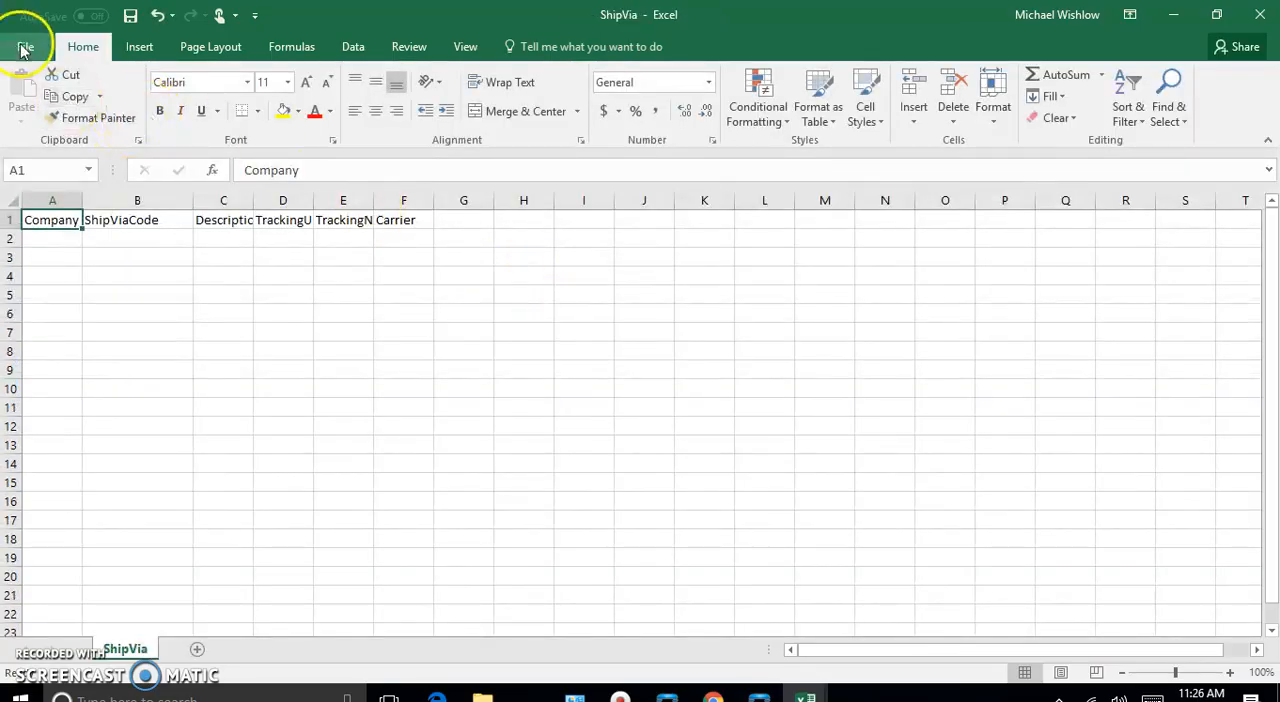
- Switch to the Customer folder in File Explorer
click(24, 50)
click(40, 164)
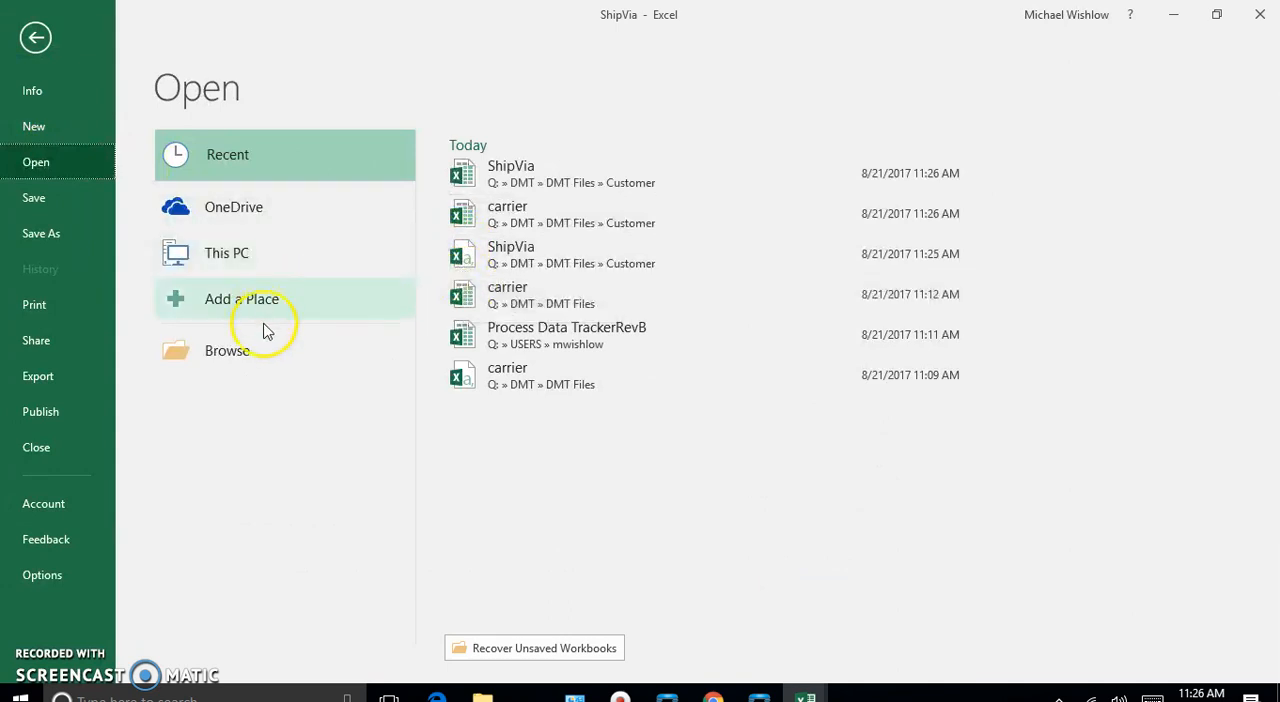
mouse_move(482, 695)
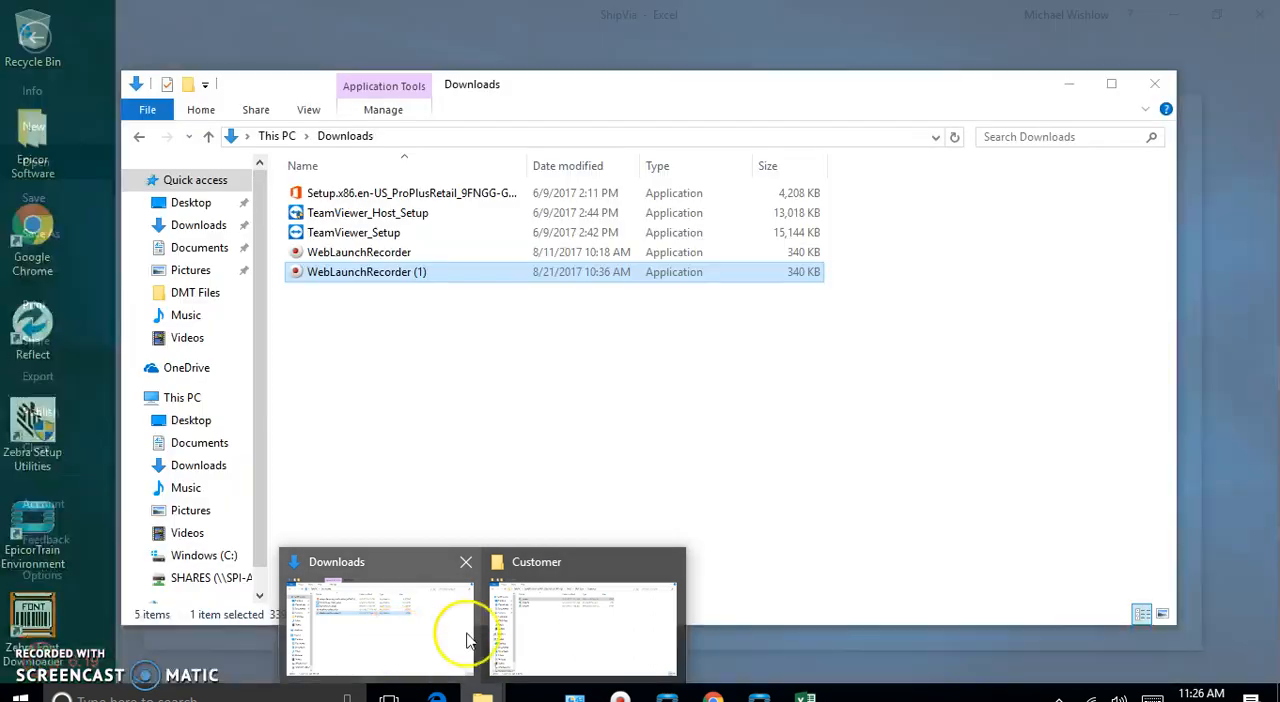
click(592, 630)
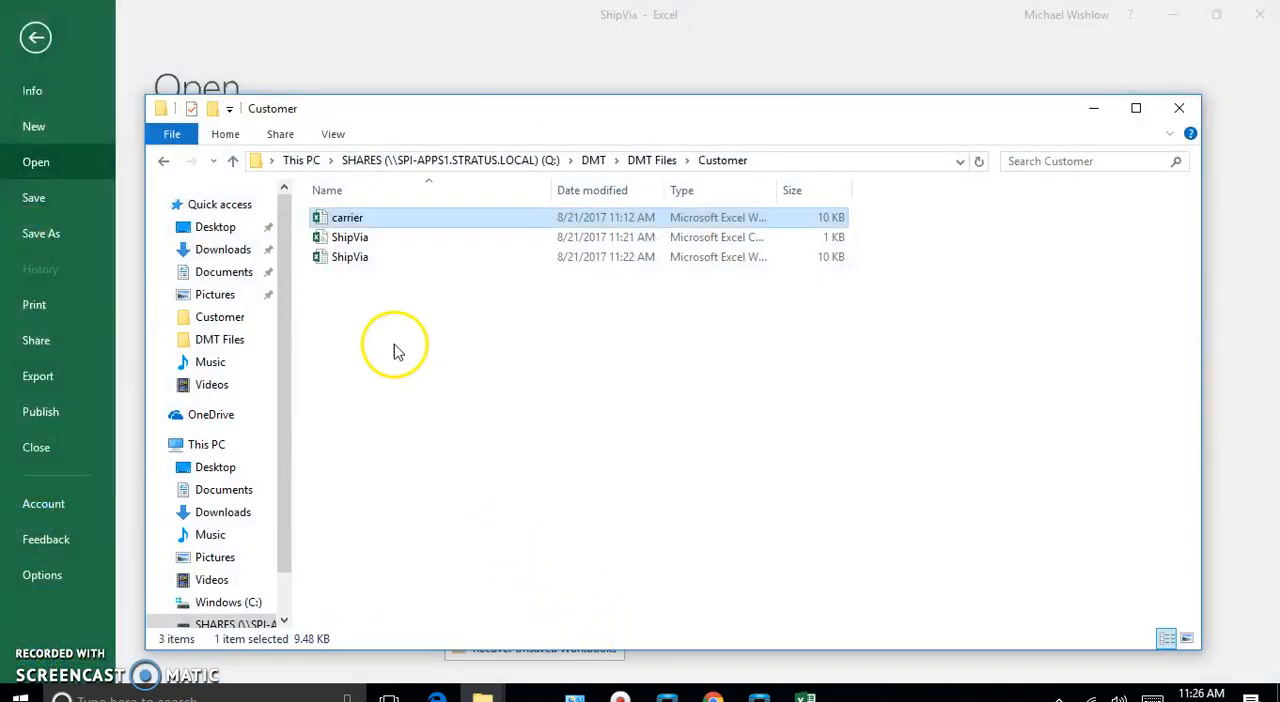
- Try to delete the ShipVia CSV file from the Customer folder
click(352, 237)
right_click(355, 240)
click(212, 508)
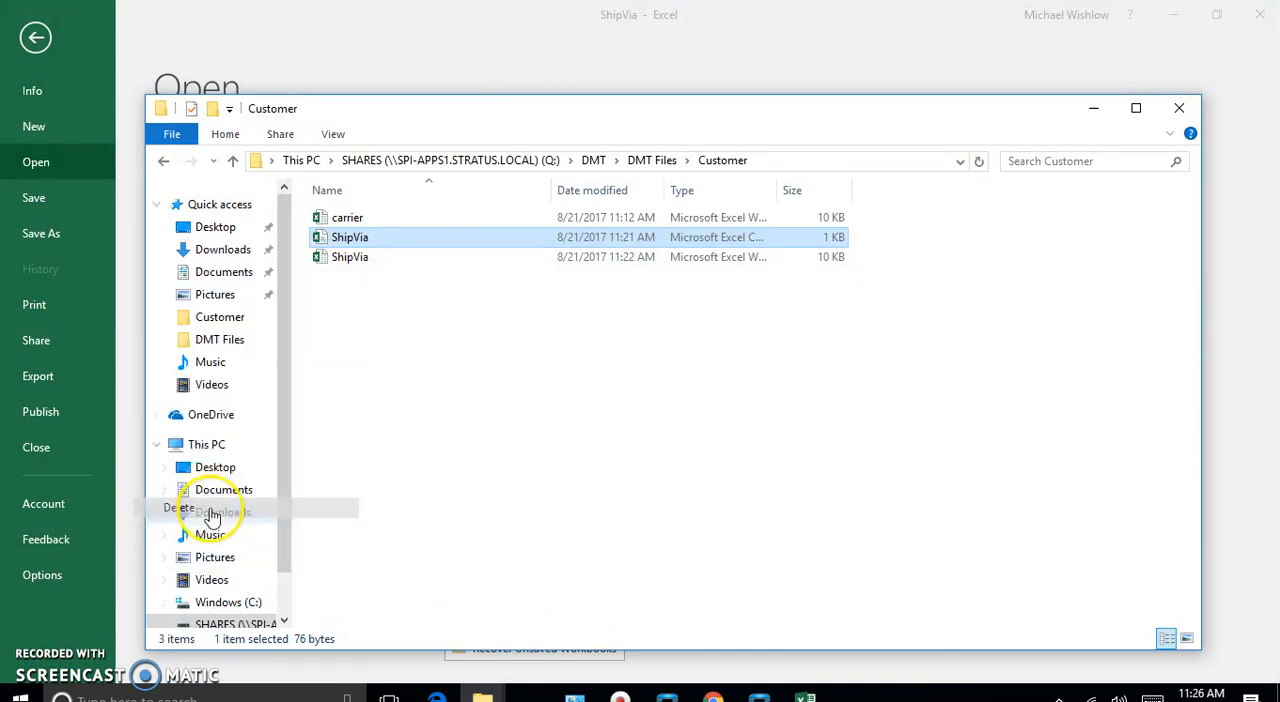
click(706, 424)
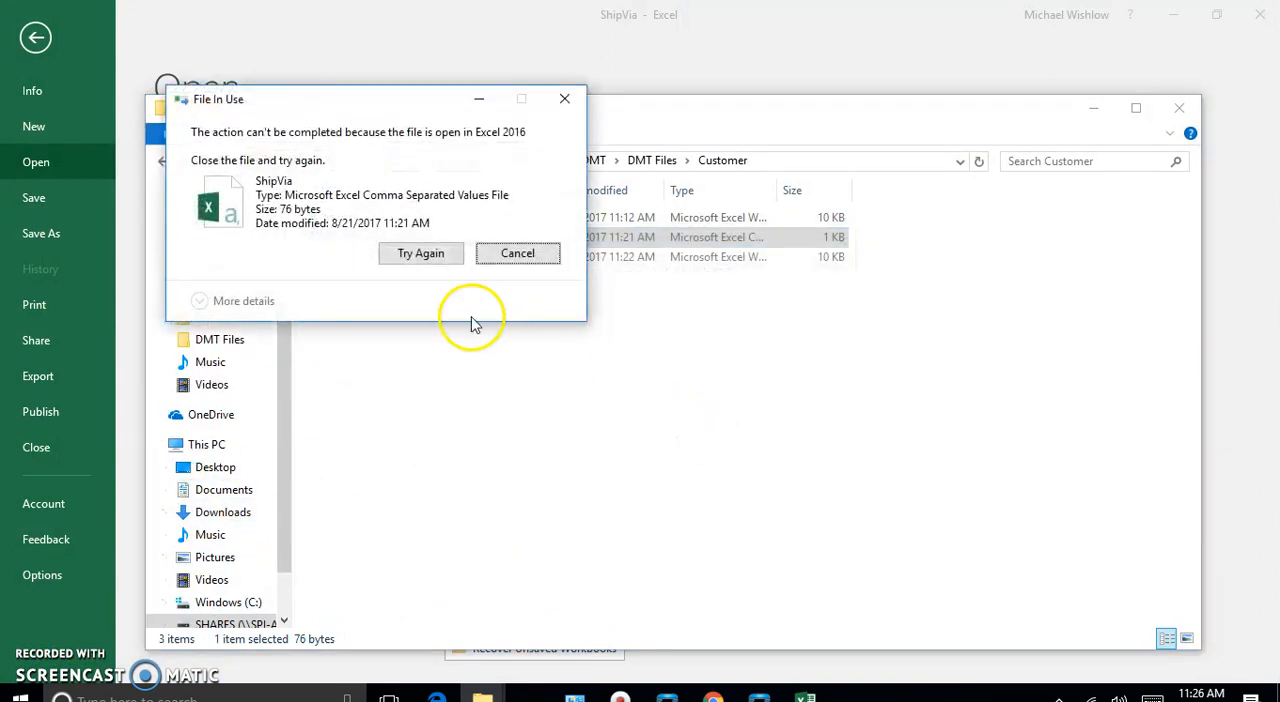
click(516, 257)
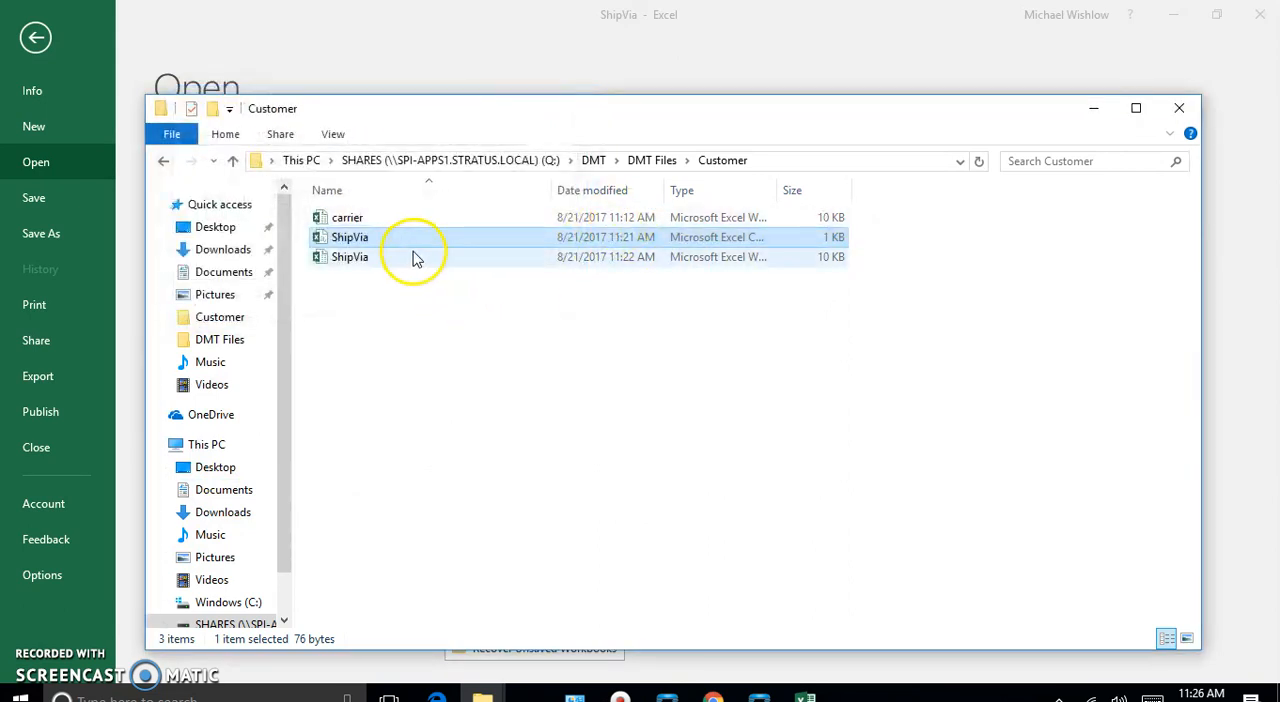
- Open the ShipVia Excel workbook from the Customer folder and enter GESY as the Carrier in F2
double_click(412, 258)
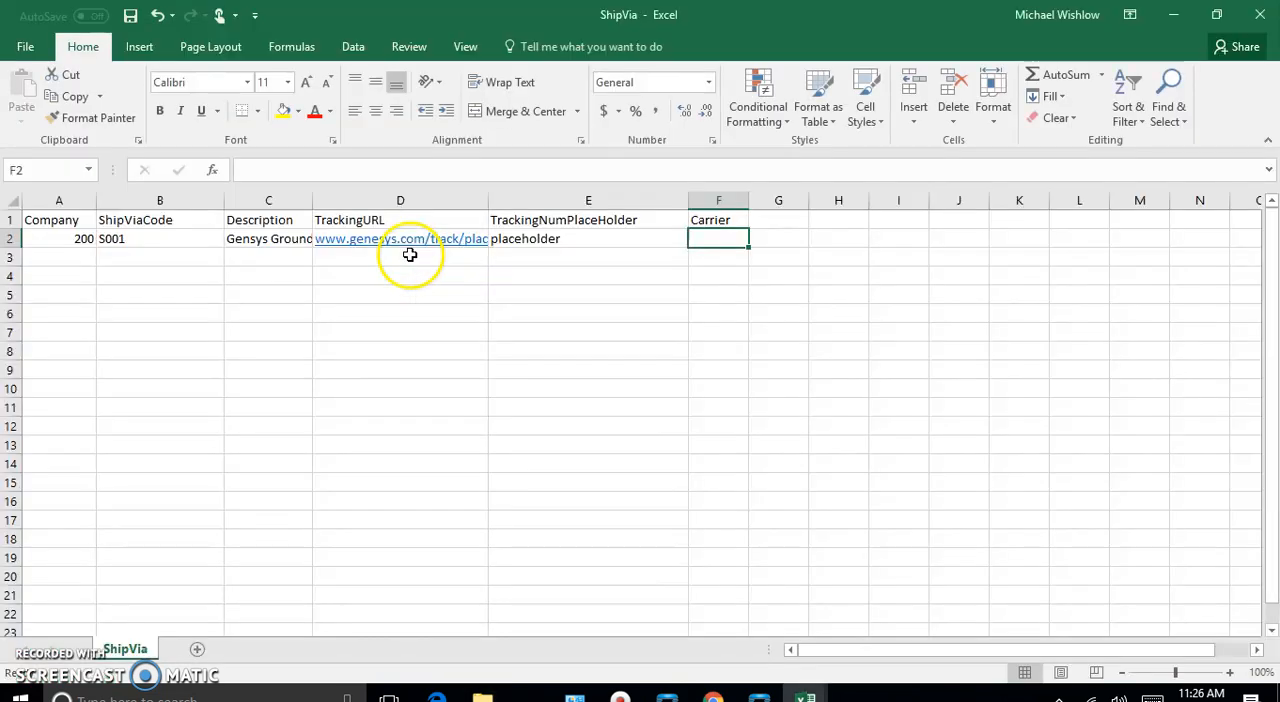
double_click(707, 241)
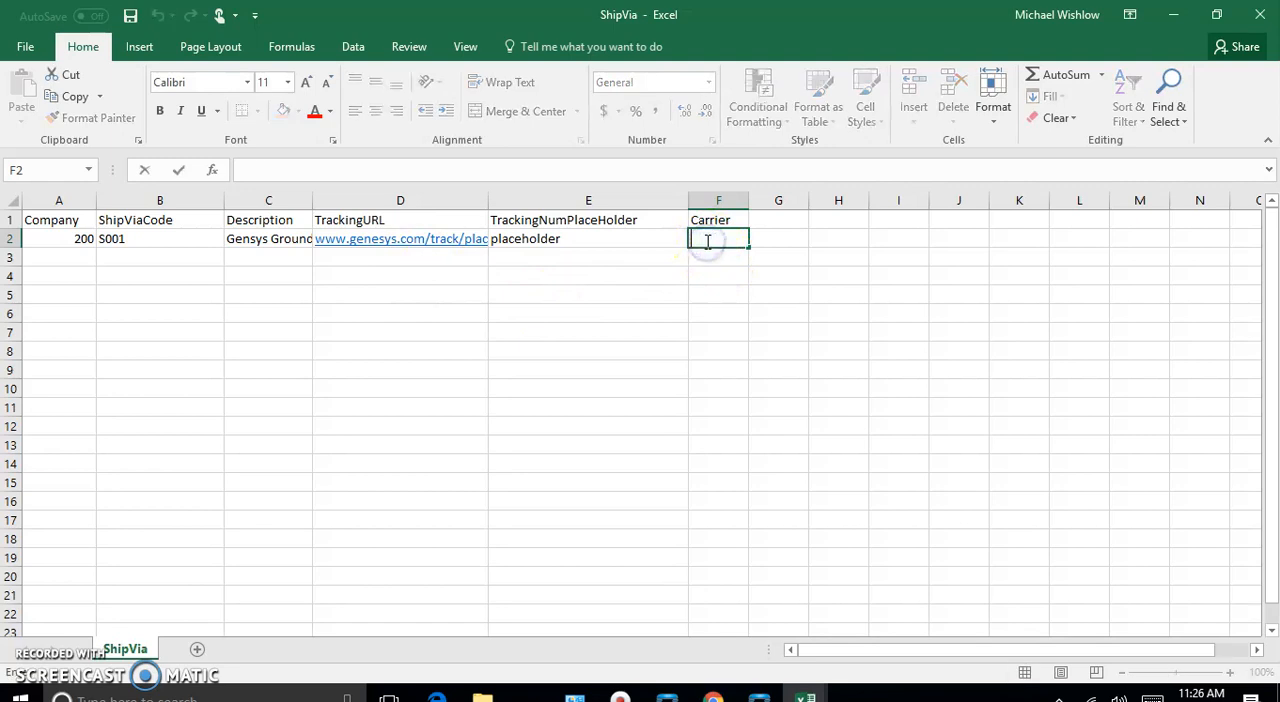
text(GESY)
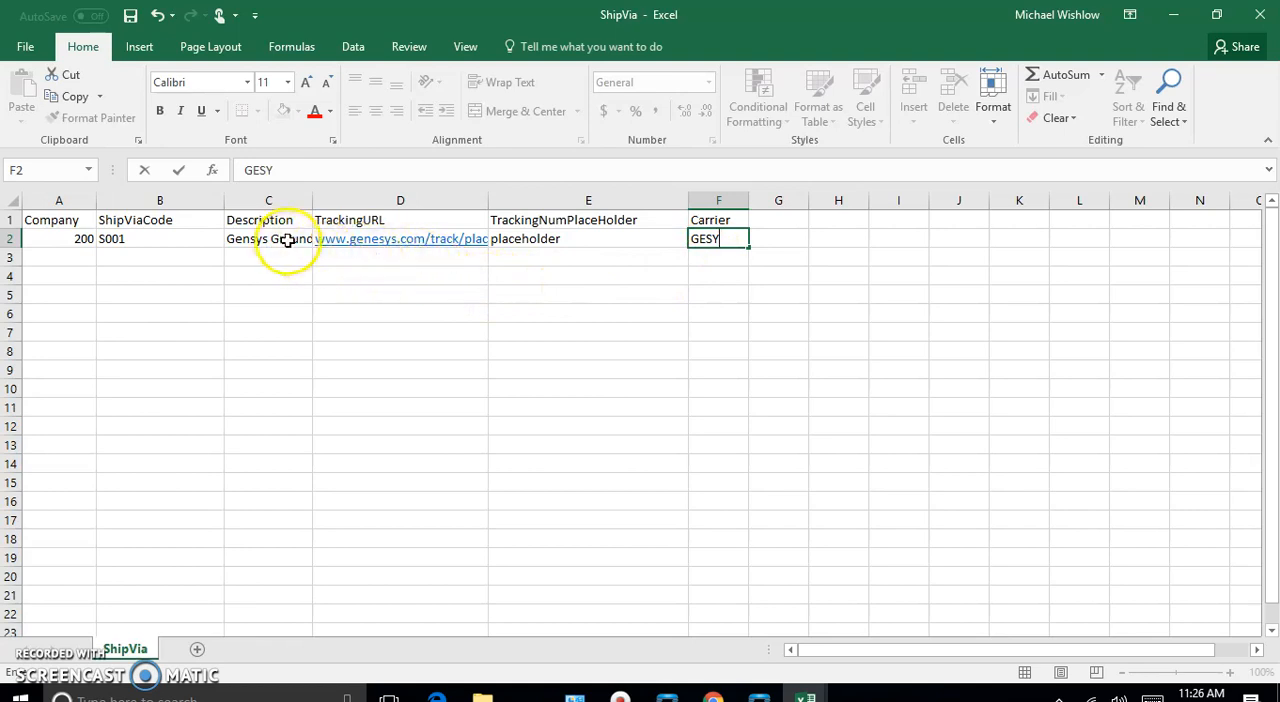
- Correct the Description in C2 to Genesys Ground and save the ShipVia workbook
double_click(245, 238)
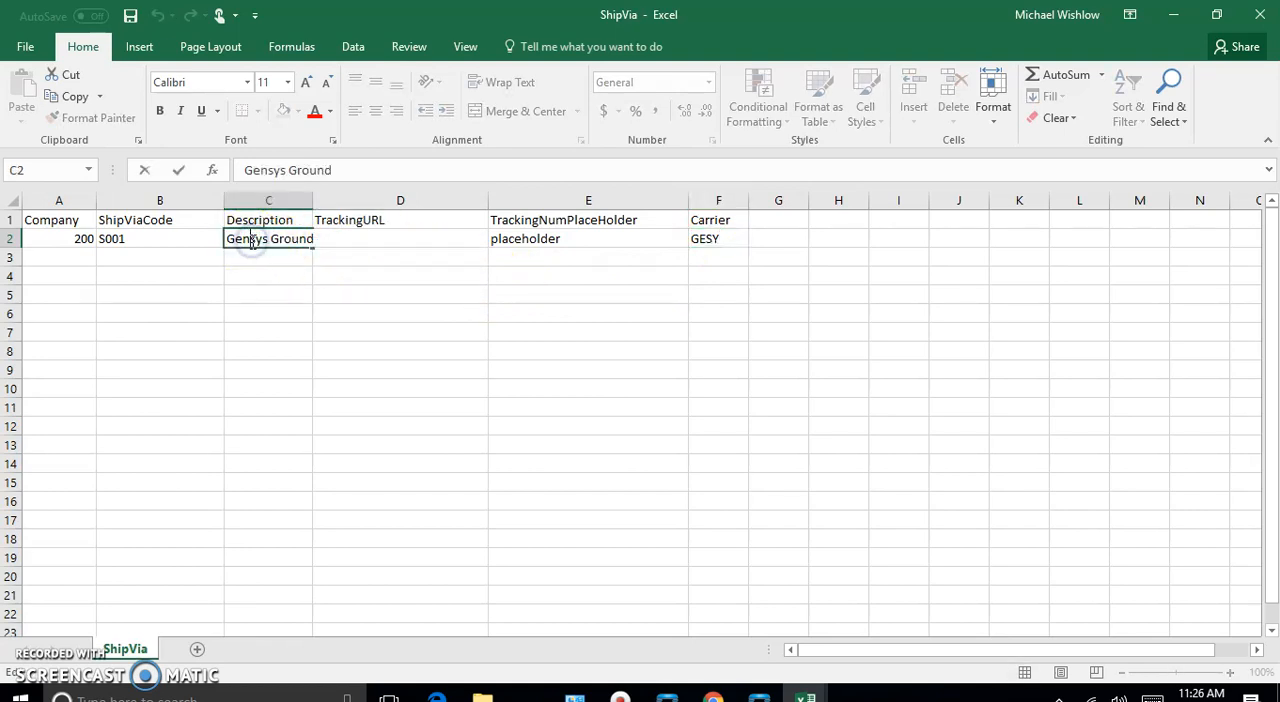
click(434, 308)
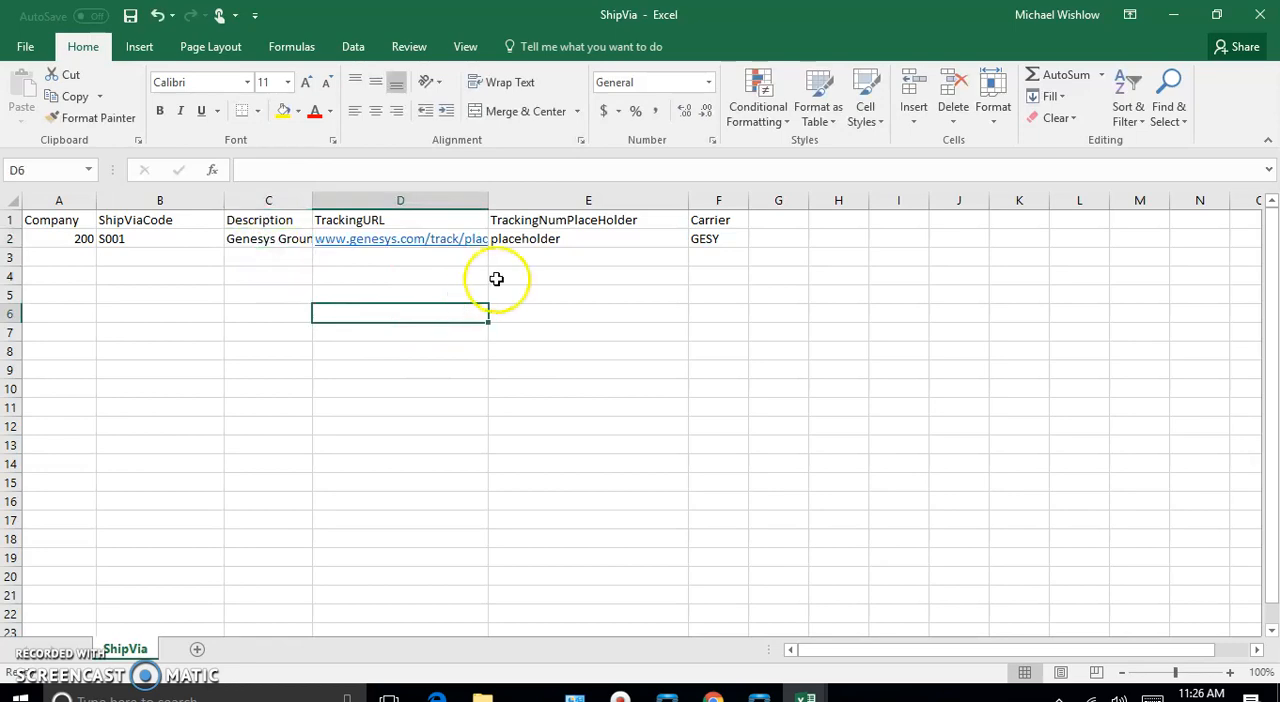
click(24, 44)
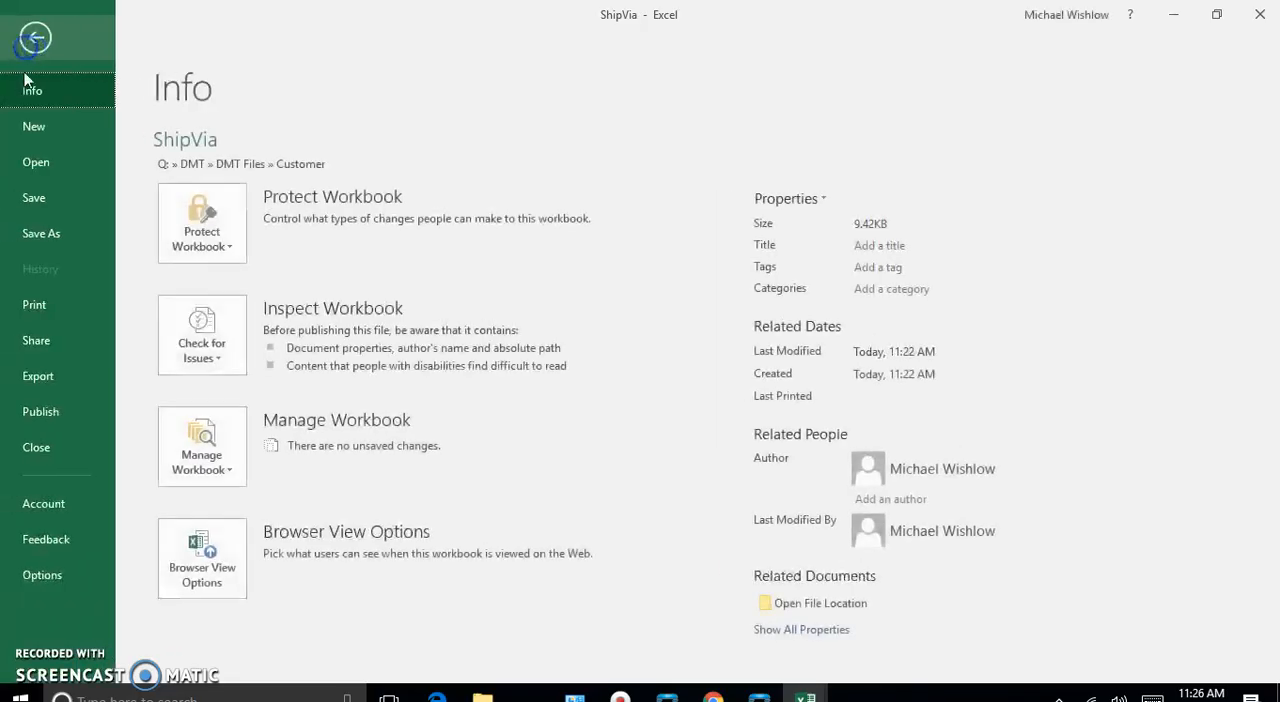
click(26, 195)
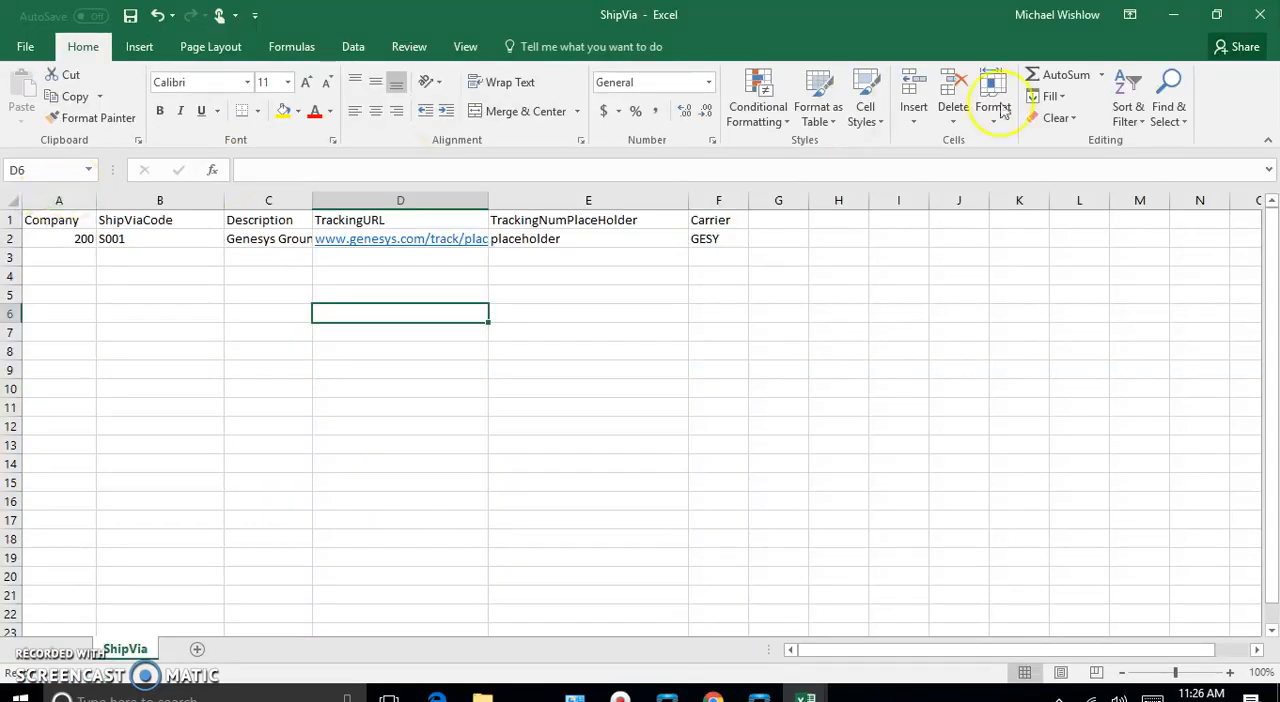
- Close all open Excel workbooks, discarding the changes to ShipVia.csv
click(1259, 16)
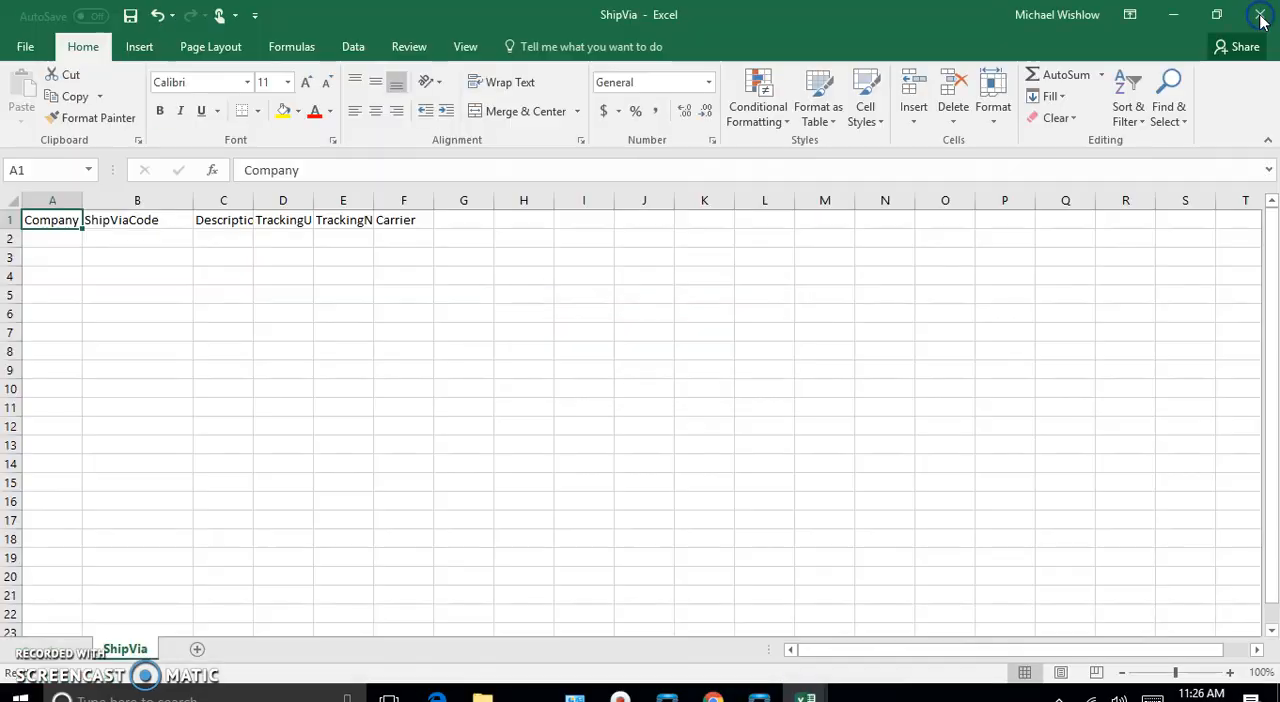
click(645, 371)
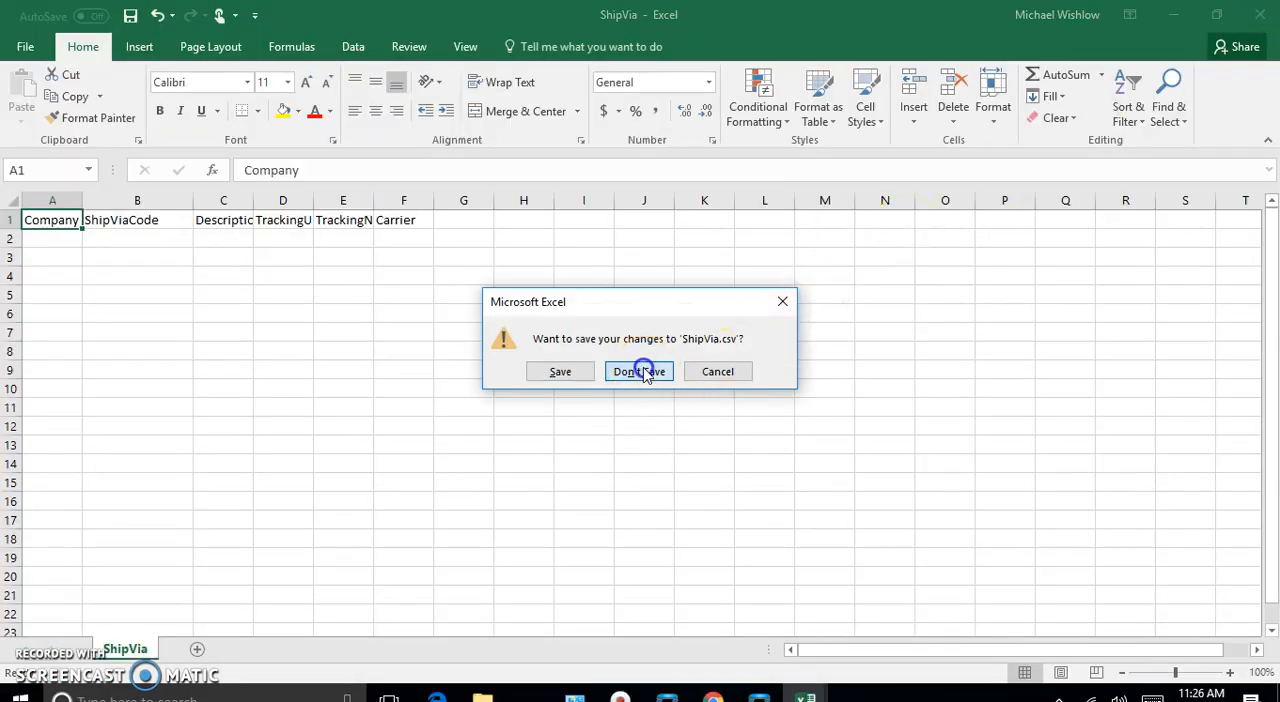
click(1259, 12)
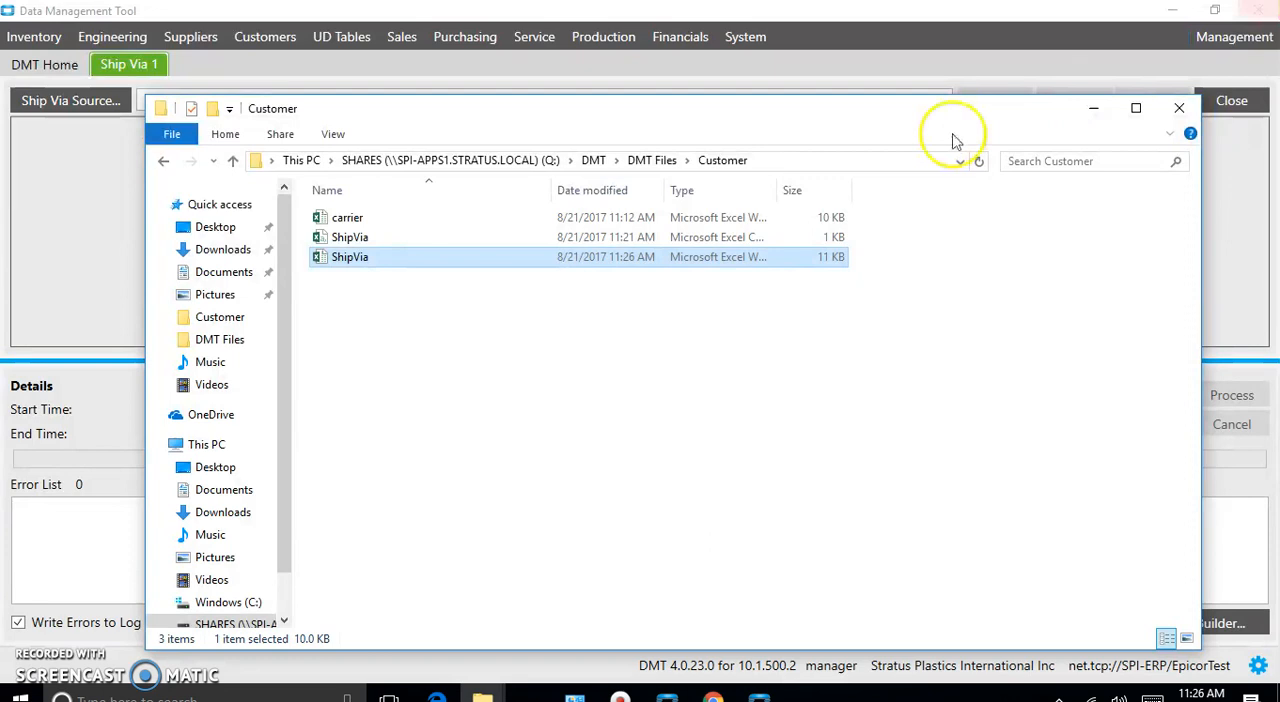
- Permanently delete the ShipVia CSV file from the Customer folder and minimize File Explorer to return to the Data Management Tool
click(432, 242)
right_click(432, 242)
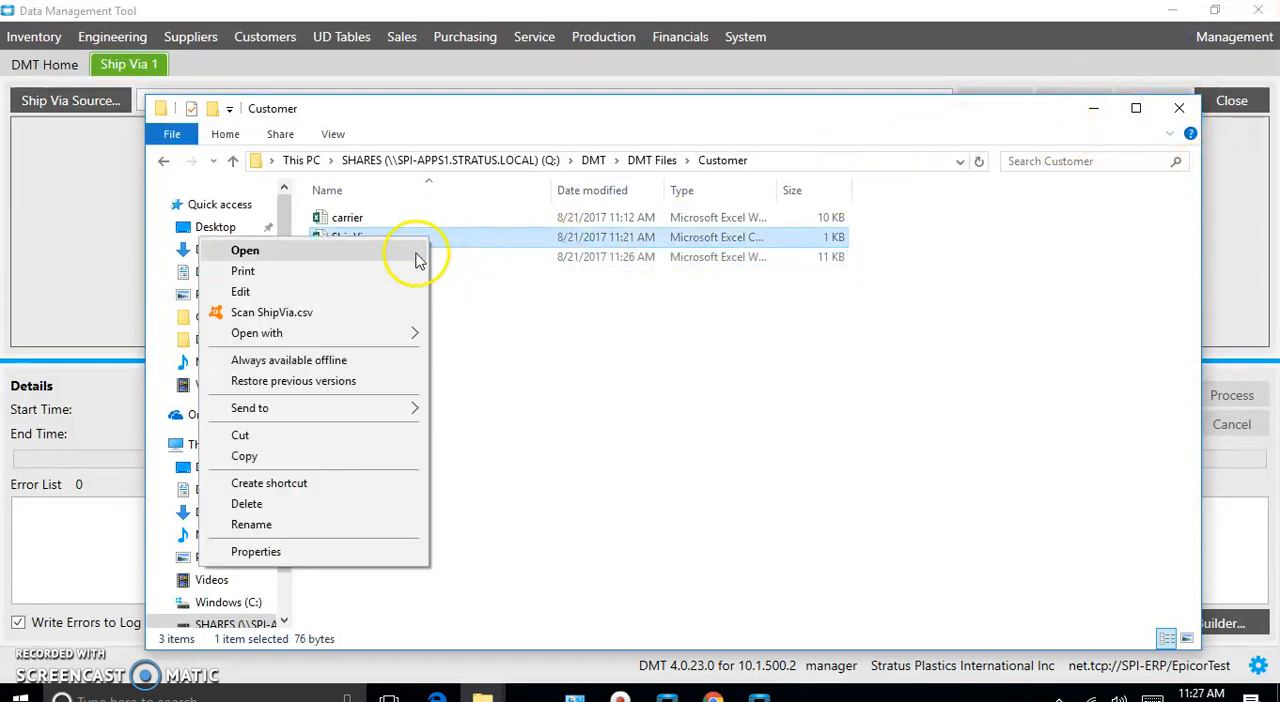
click(247, 504)
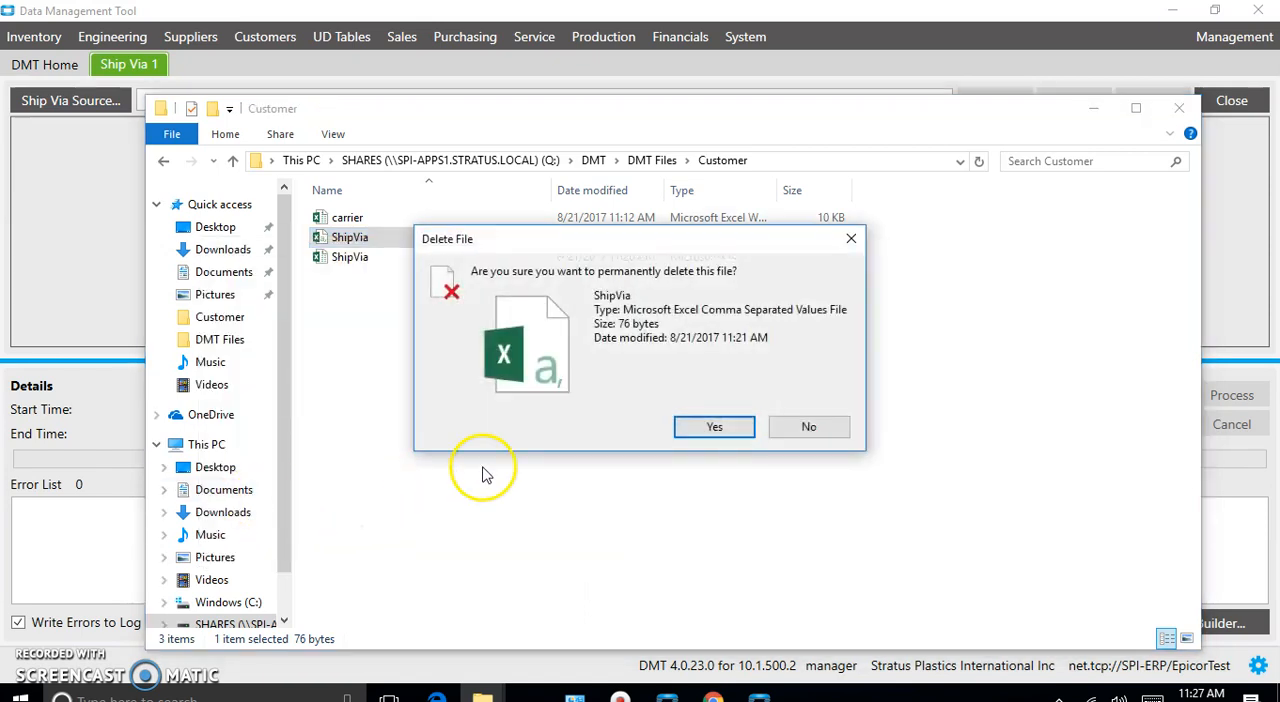
click(703, 428)
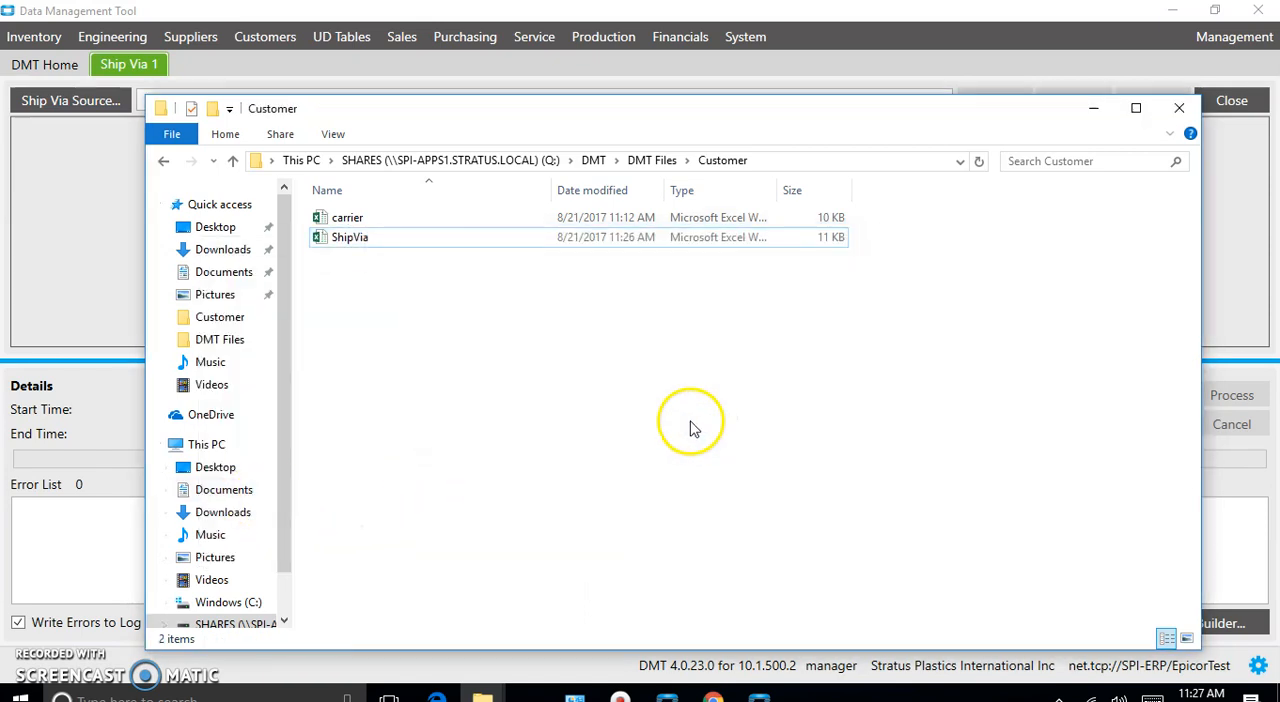
click(1095, 108)
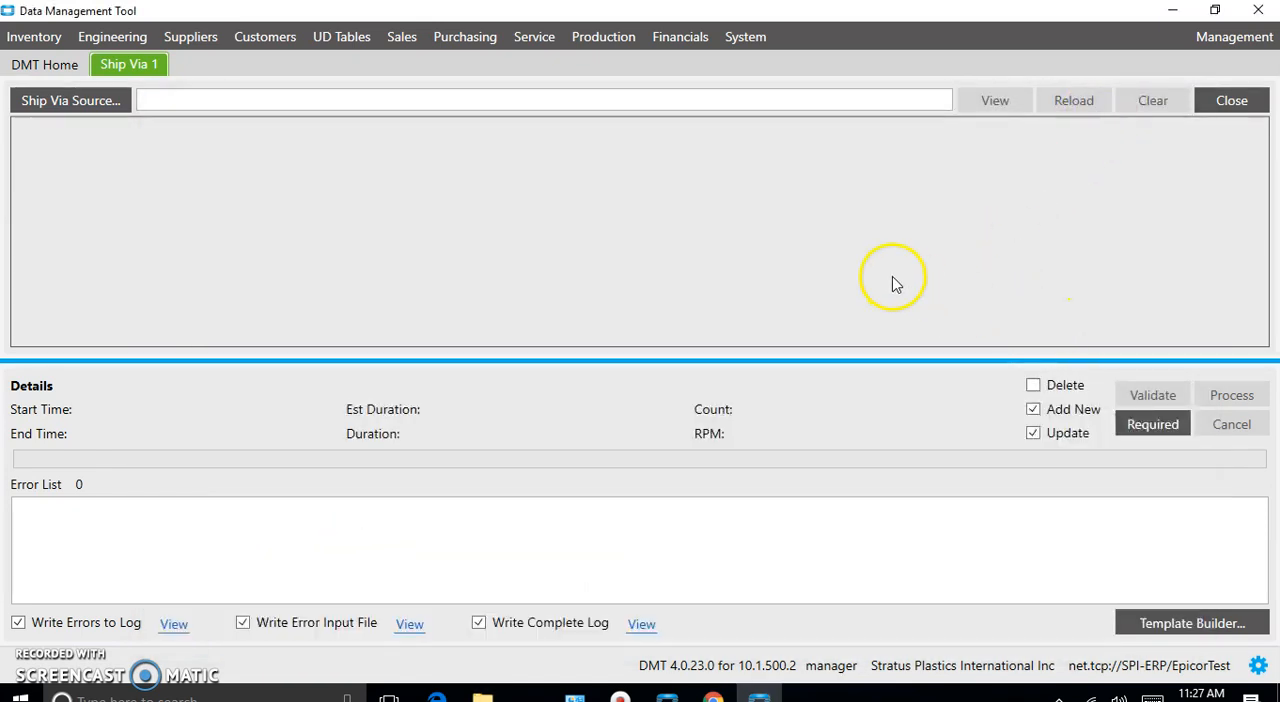
- Load ShipVia.xlsx from the Customer folder as the Ship Via source
click(74, 100)
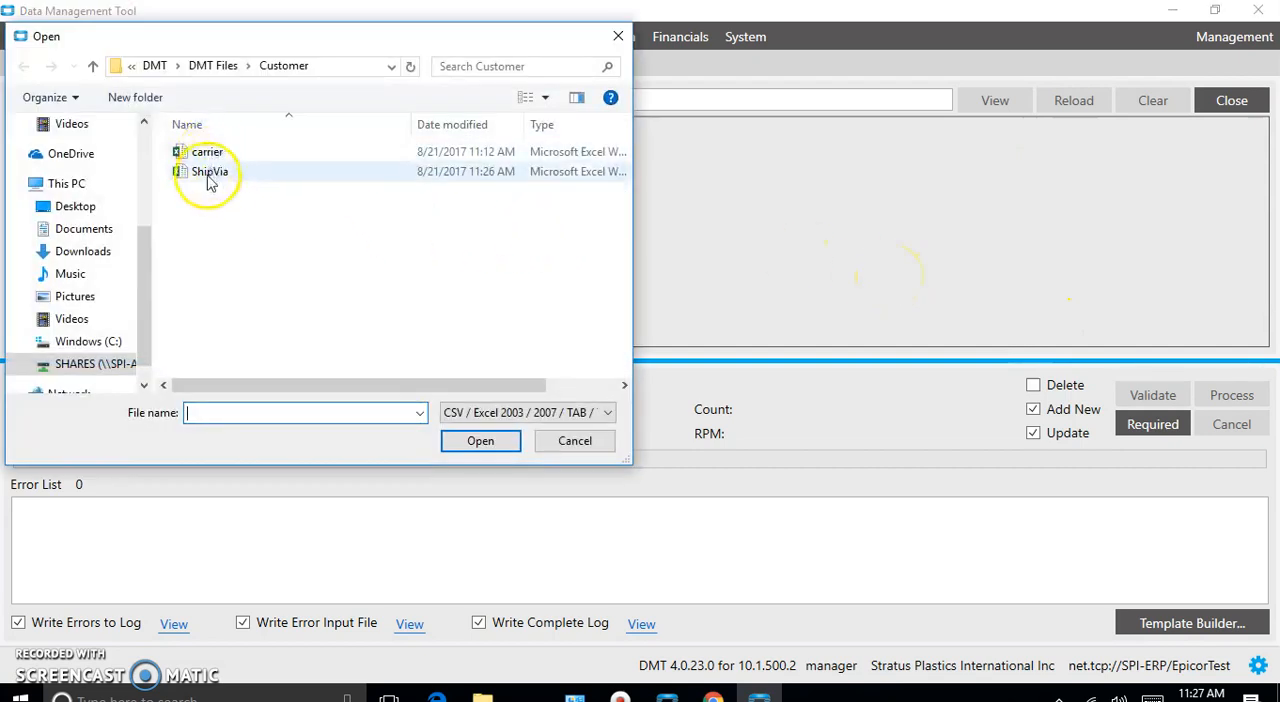
click(210, 172)
click(497, 442)
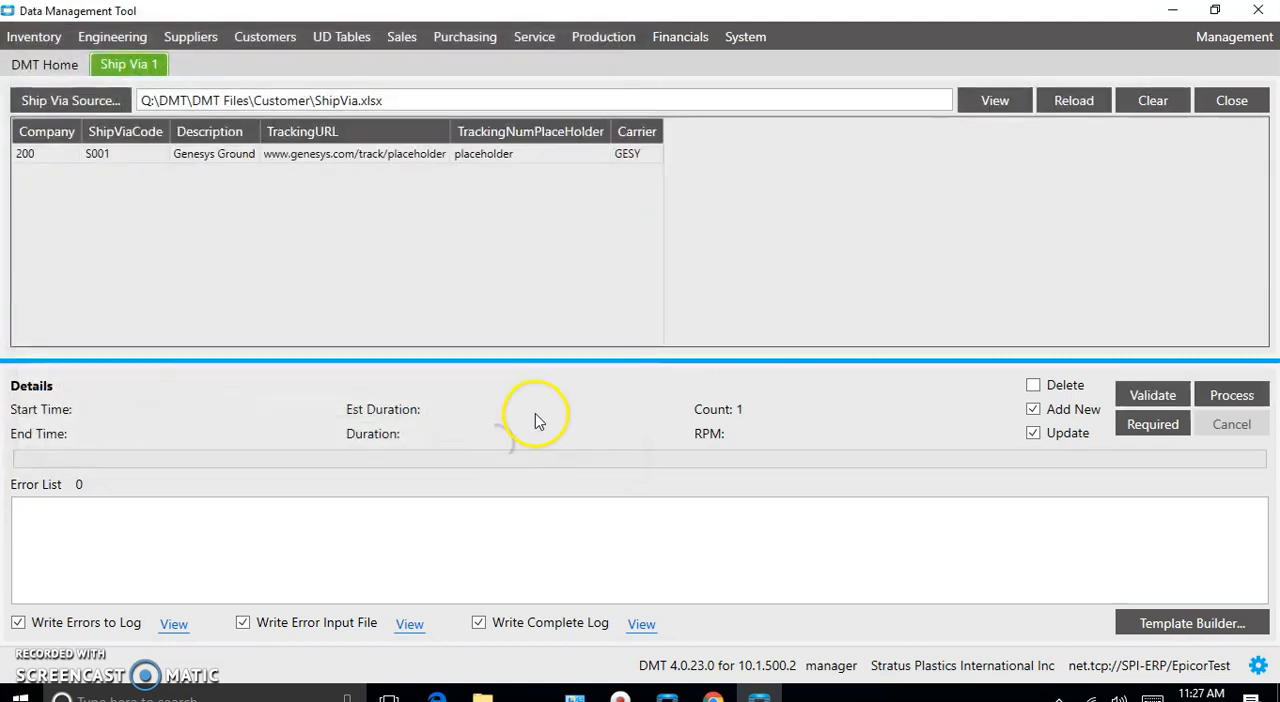
- Validate the Ship Via columns and process the import with Add New and Update enabled
click(1152, 396)
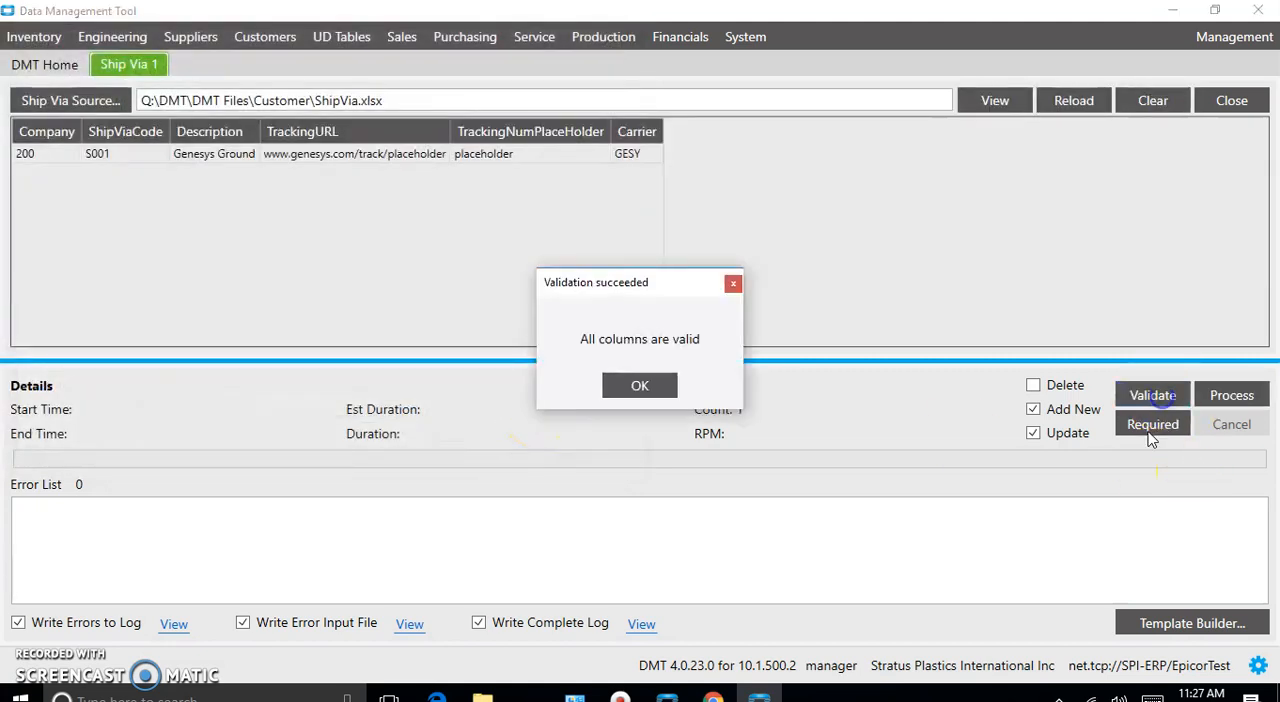
click(640, 386)
click(1233, 396)
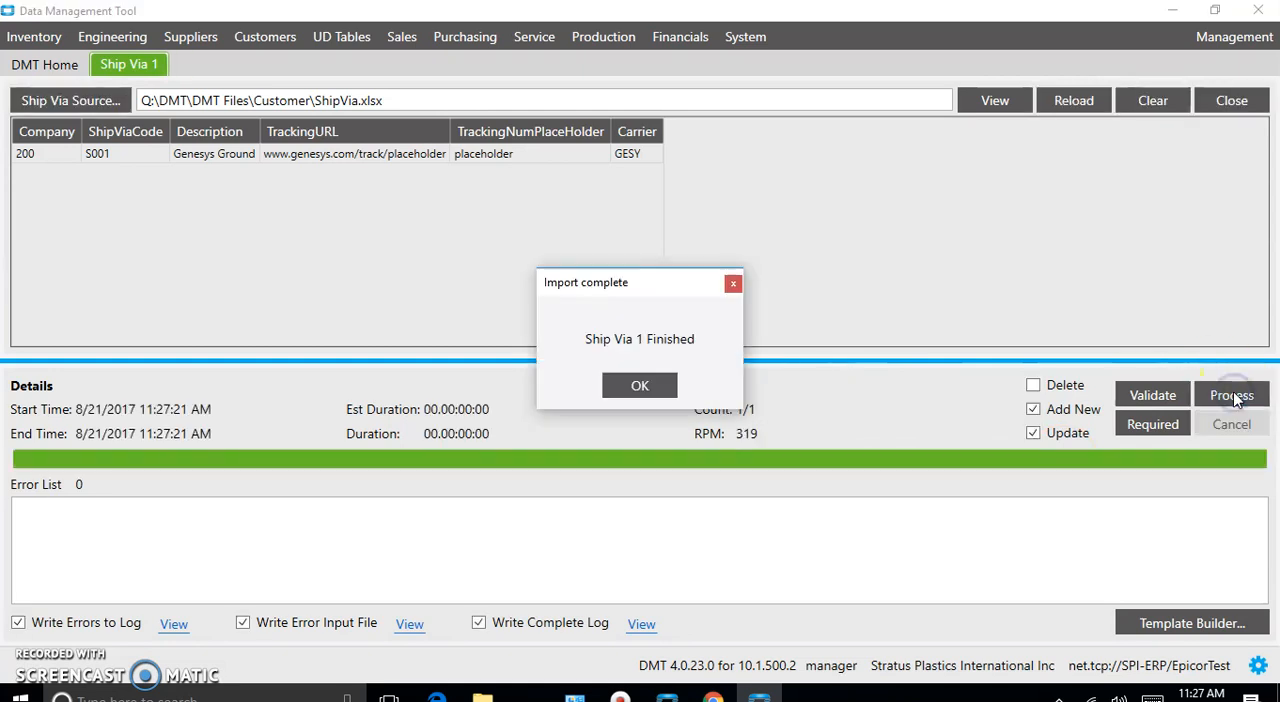
click(641, 385)
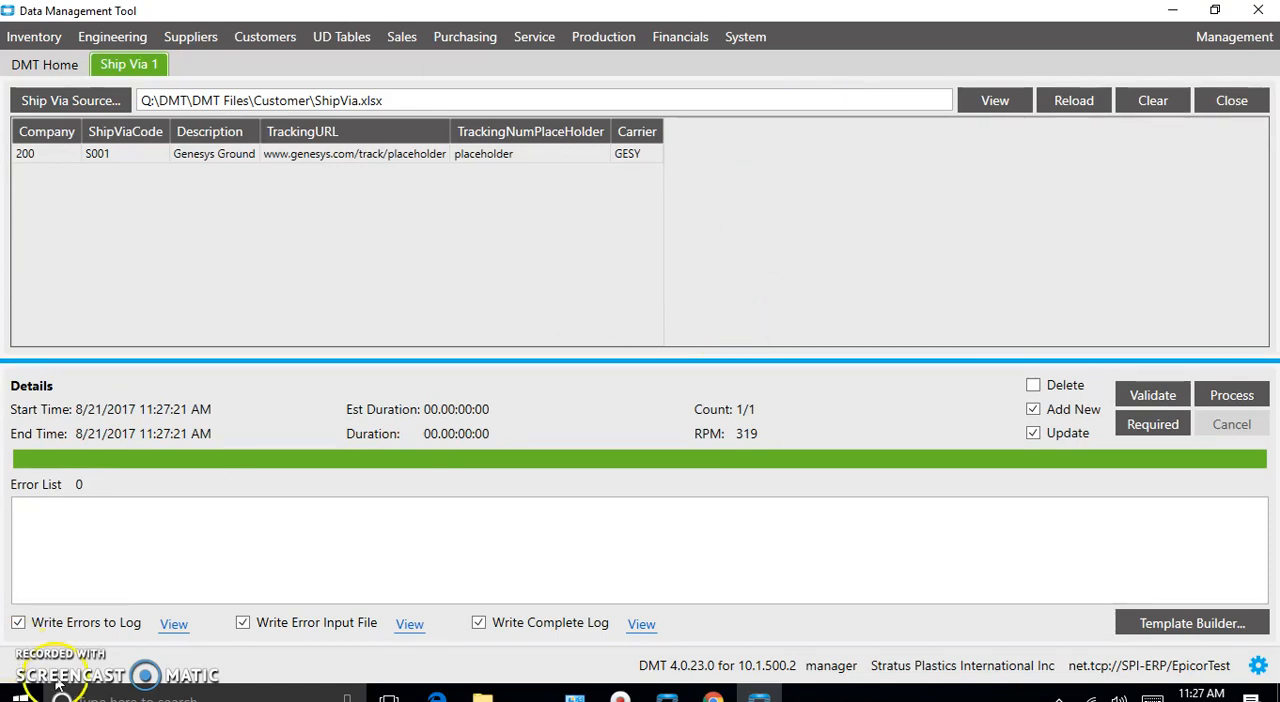
- Open the Country import among the Sales imports and bring up its Template Builder
click(401, 36)
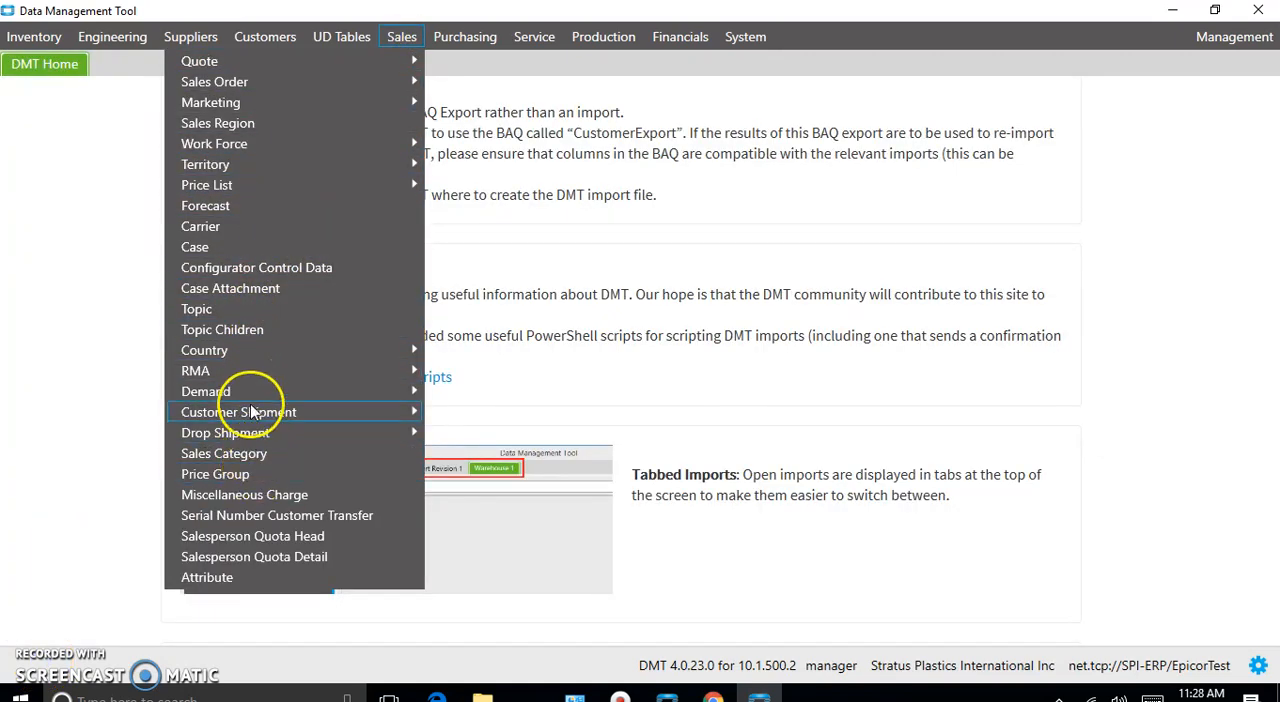
mouse_move(257, 358)
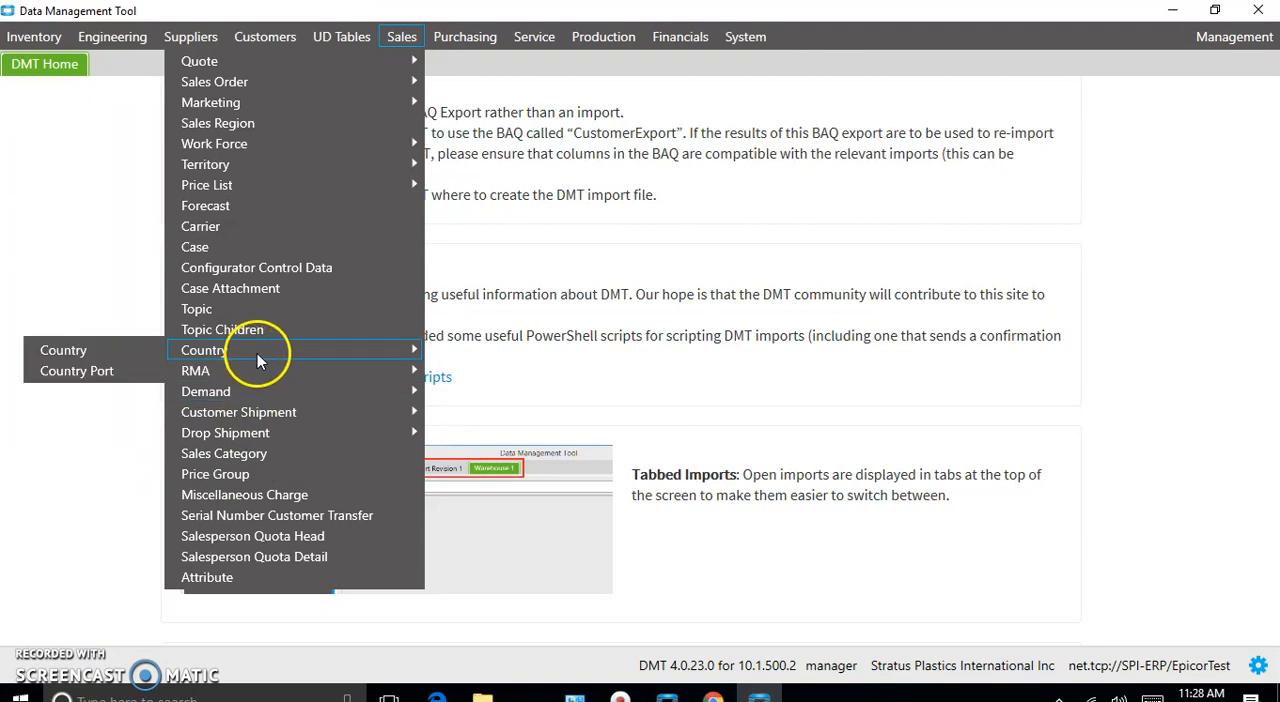
click(50, 350)
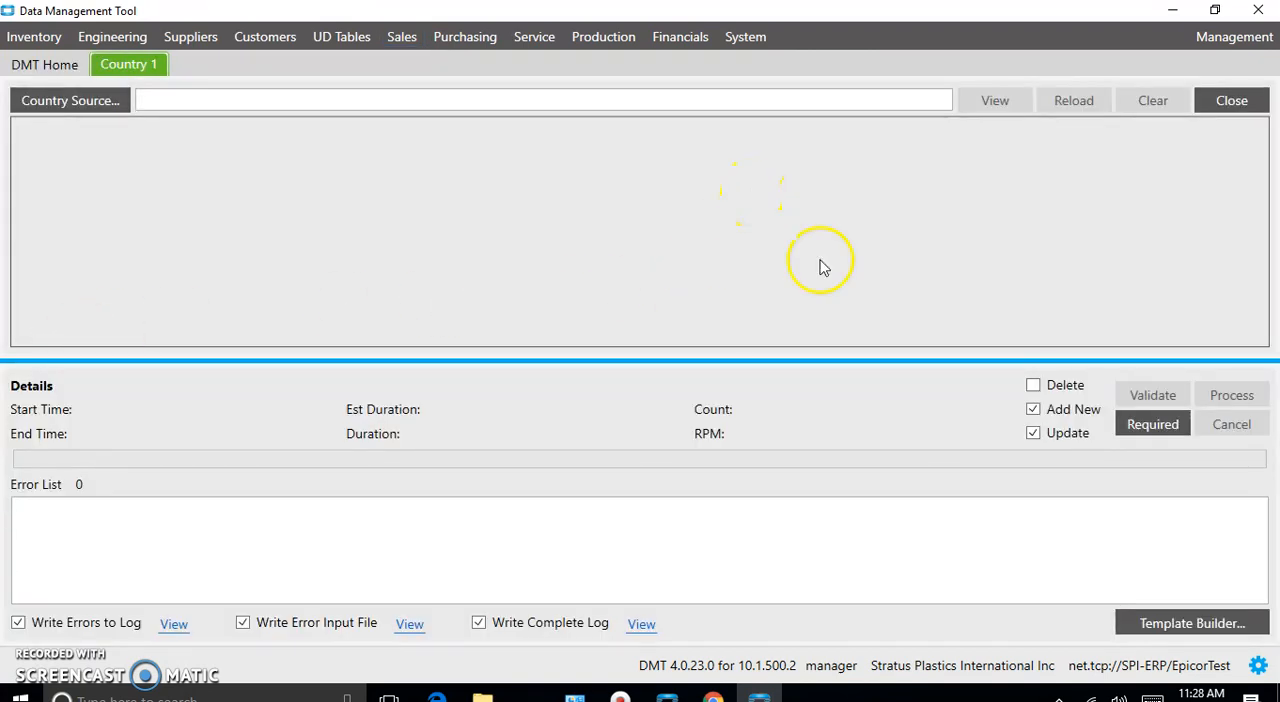
click(1150, 627)
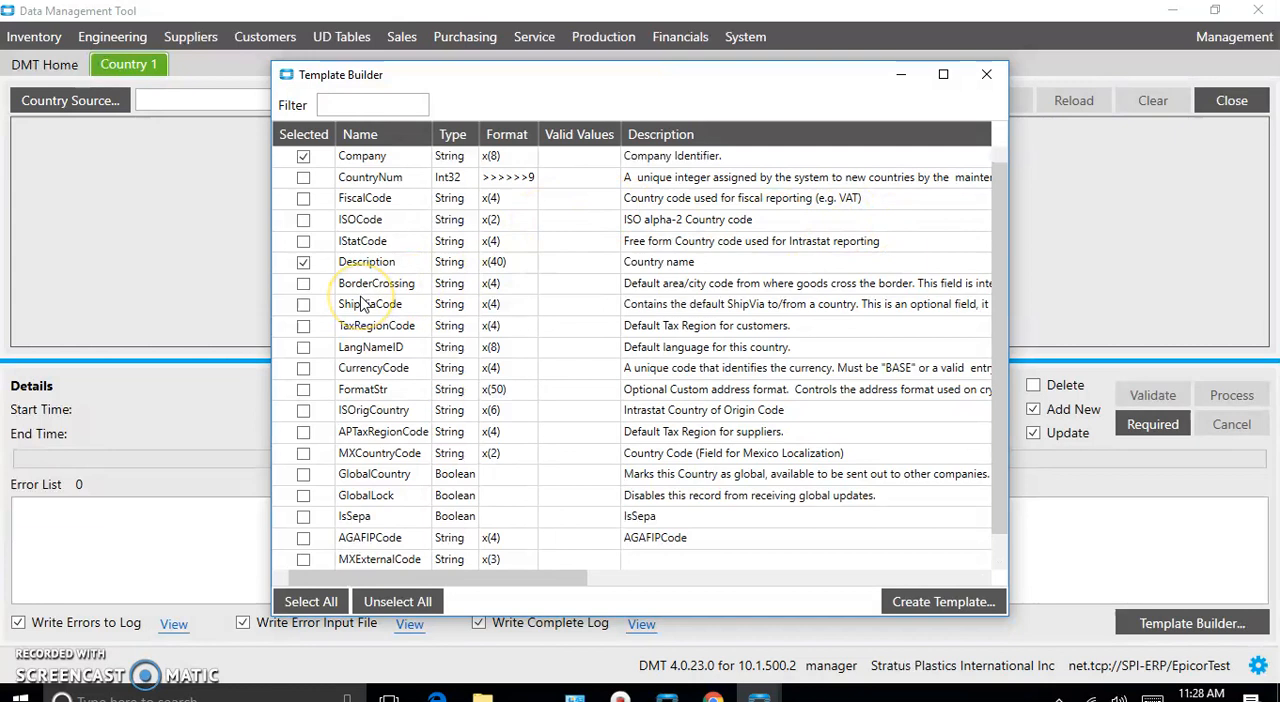
- Add the ShipViaCode and CurrencyCode fields to the Country template's selected columns
click(304, 307)
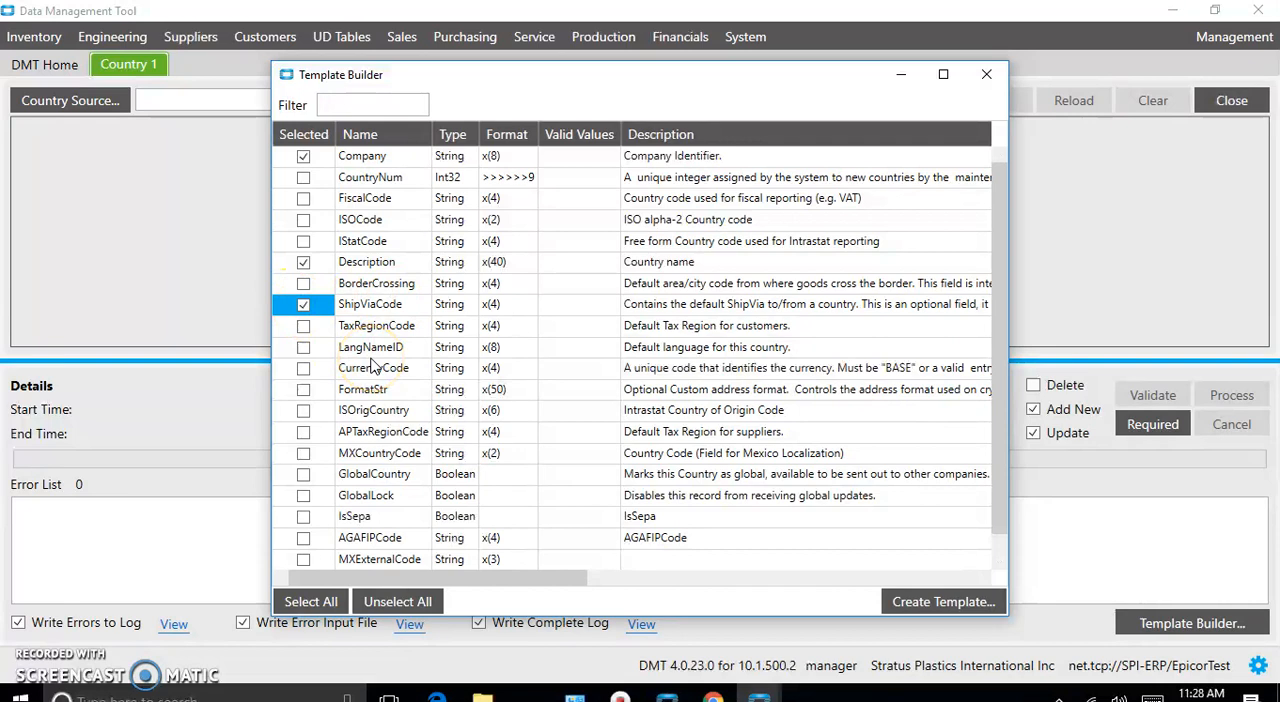
click(303, 368)
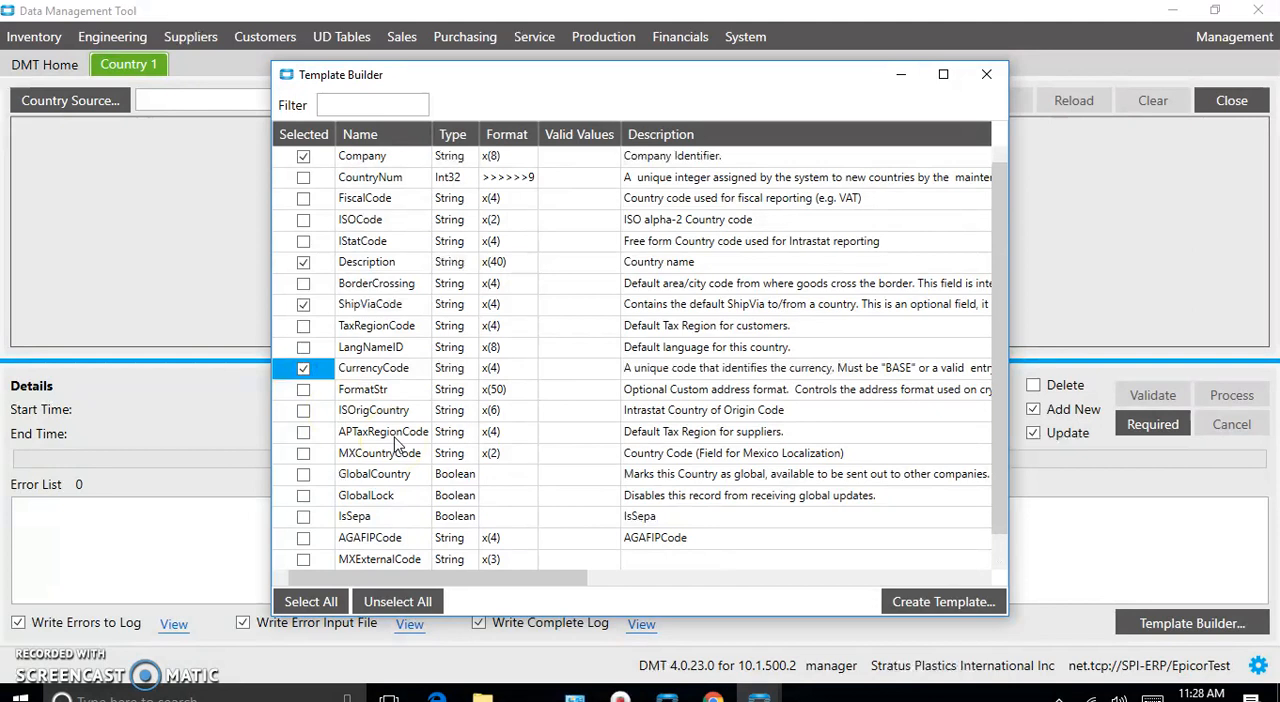
scroll(397, 444, down, 1)
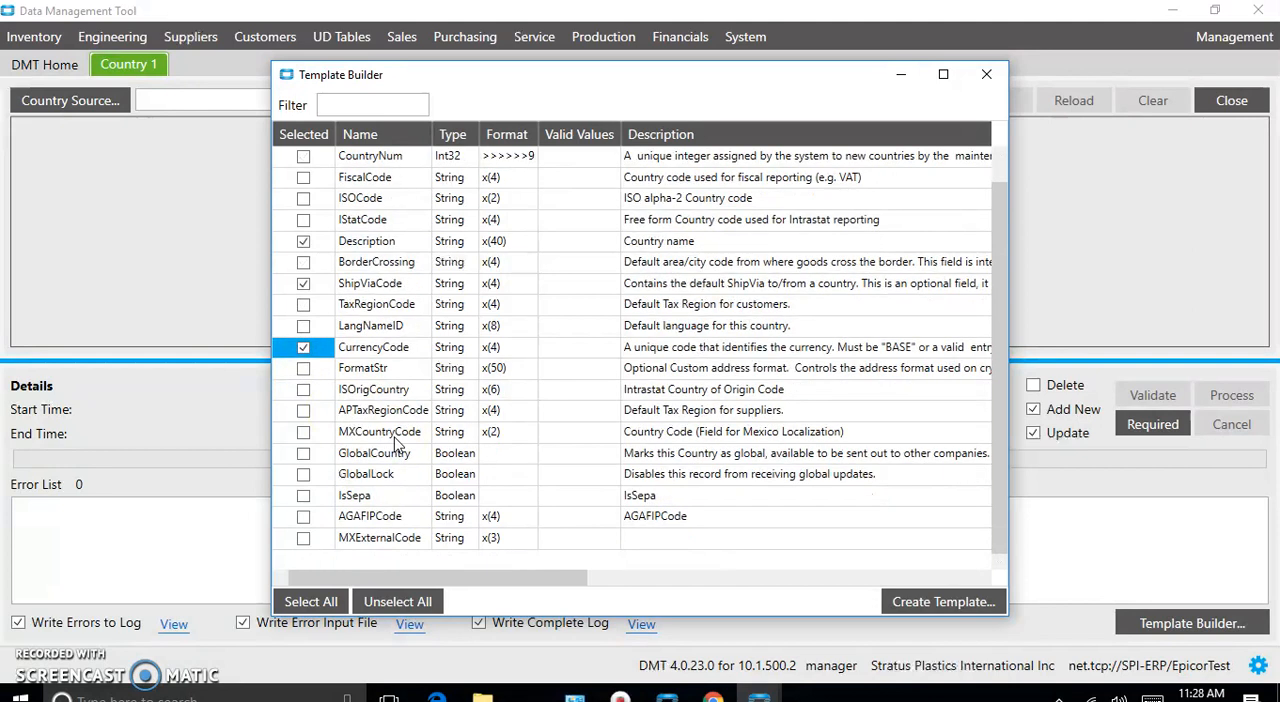
- Create the Country template and save it as a CSV file named Country in the Customer folder
click(933, 603)
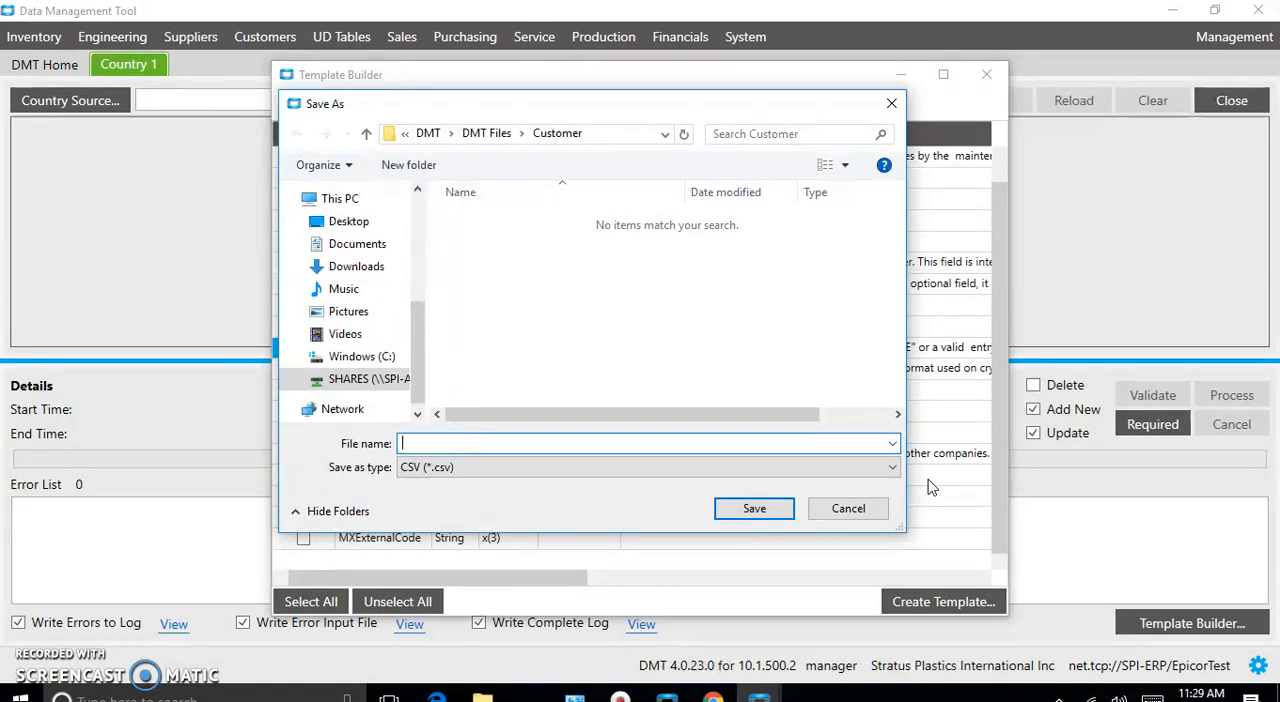
text(ry)
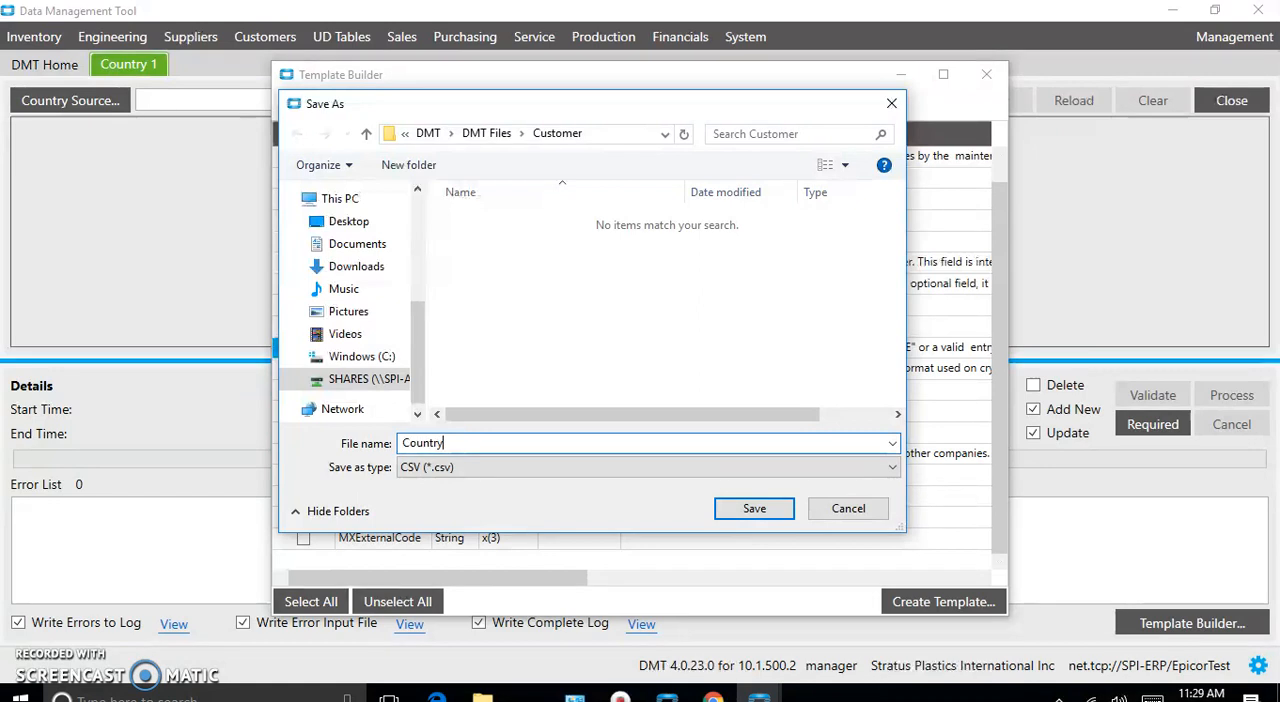
click(755, 510)
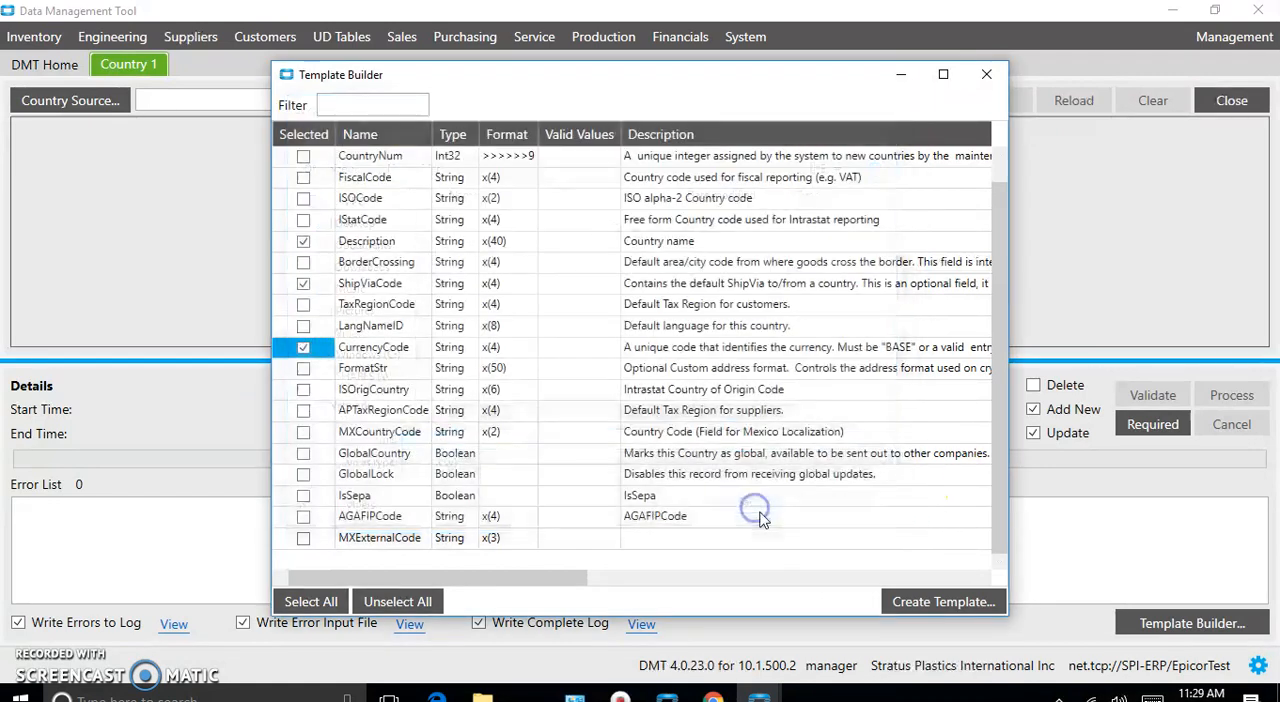
- Close the Template Builder and open the Country CSV file from the Customer folder in Excel
click(988, 76)
mouse_move(482, 697)
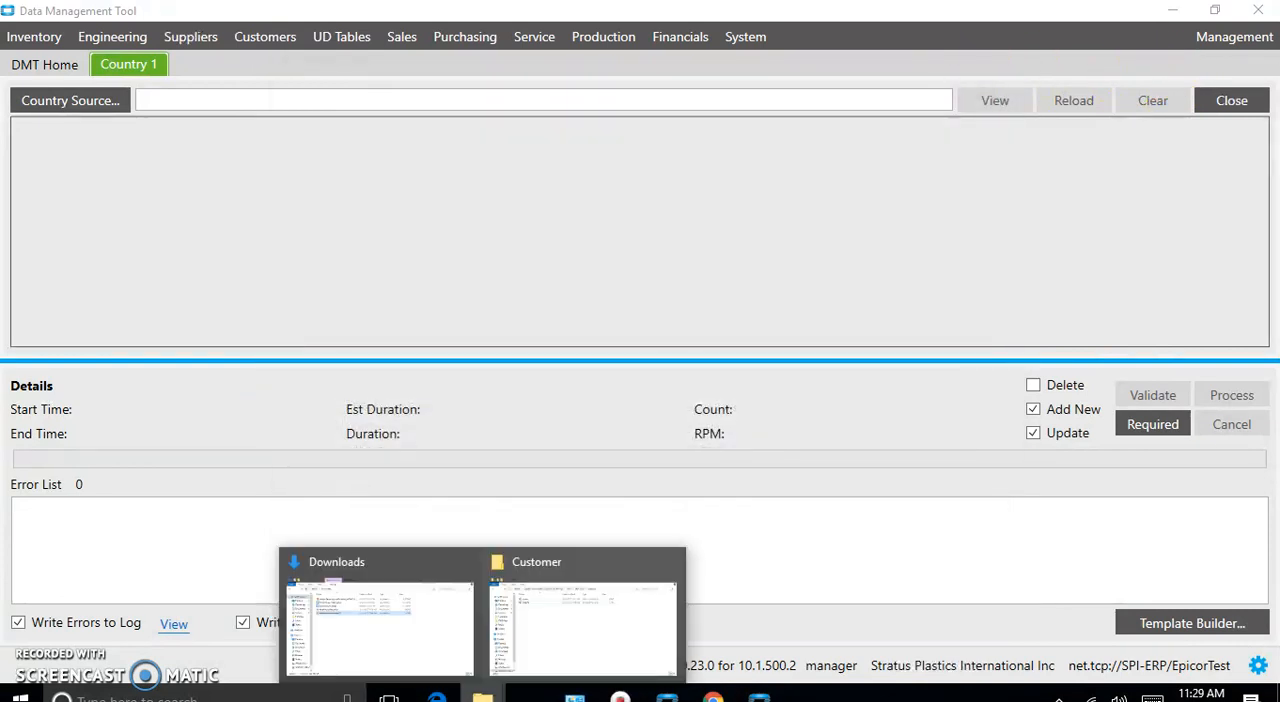
click(571, 640)
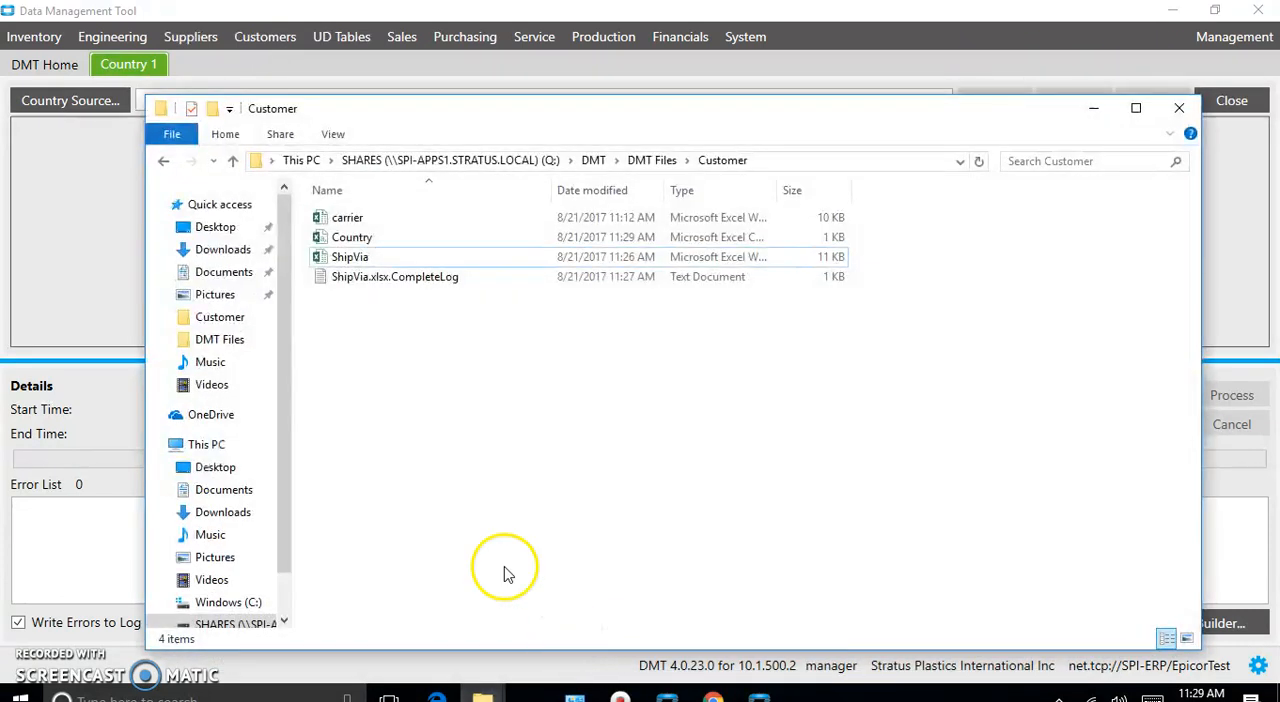
double_click(360, 240)
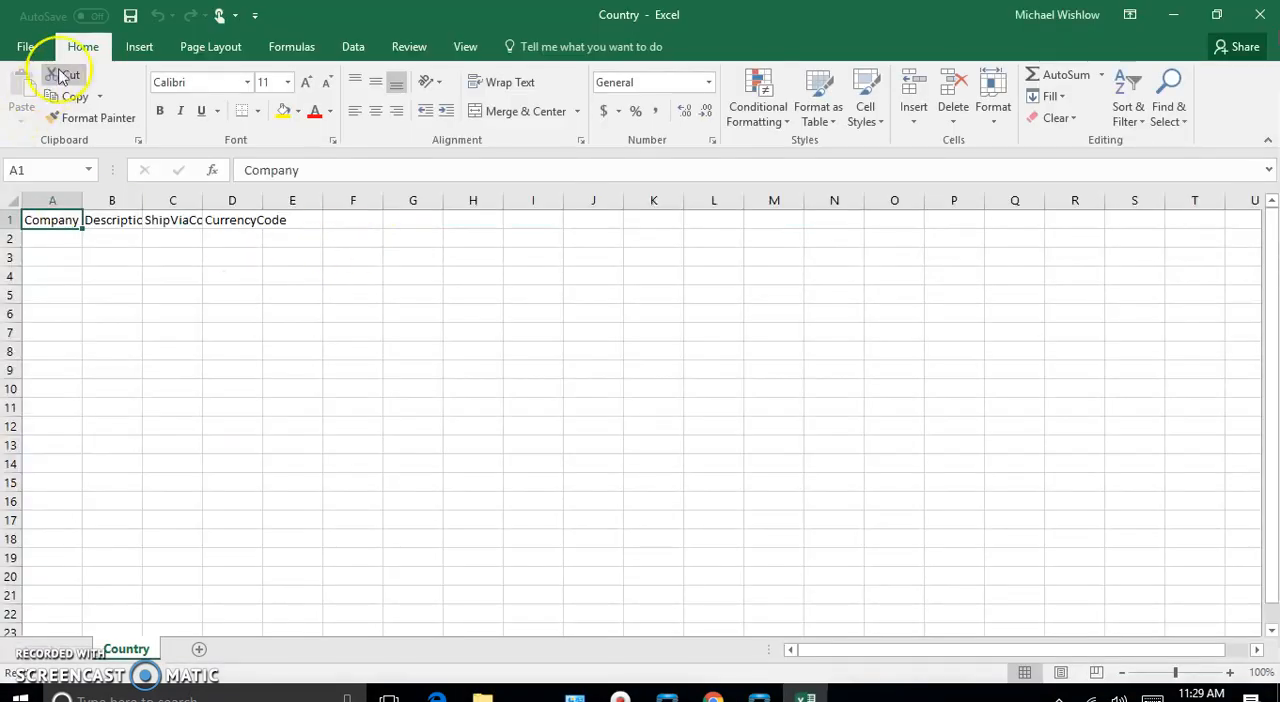
- Save a copy of the Country file as an Excel Workbook in the Customer folder and close it
click(26, 45)
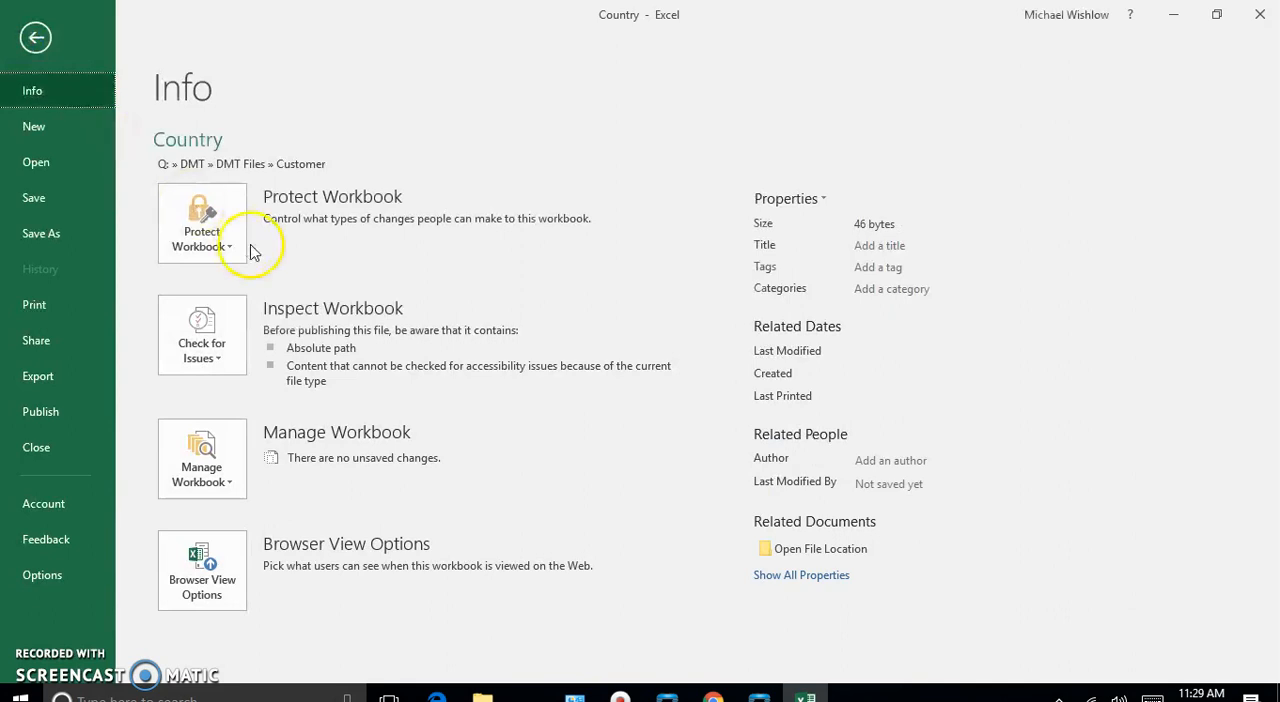
click(48, 232)
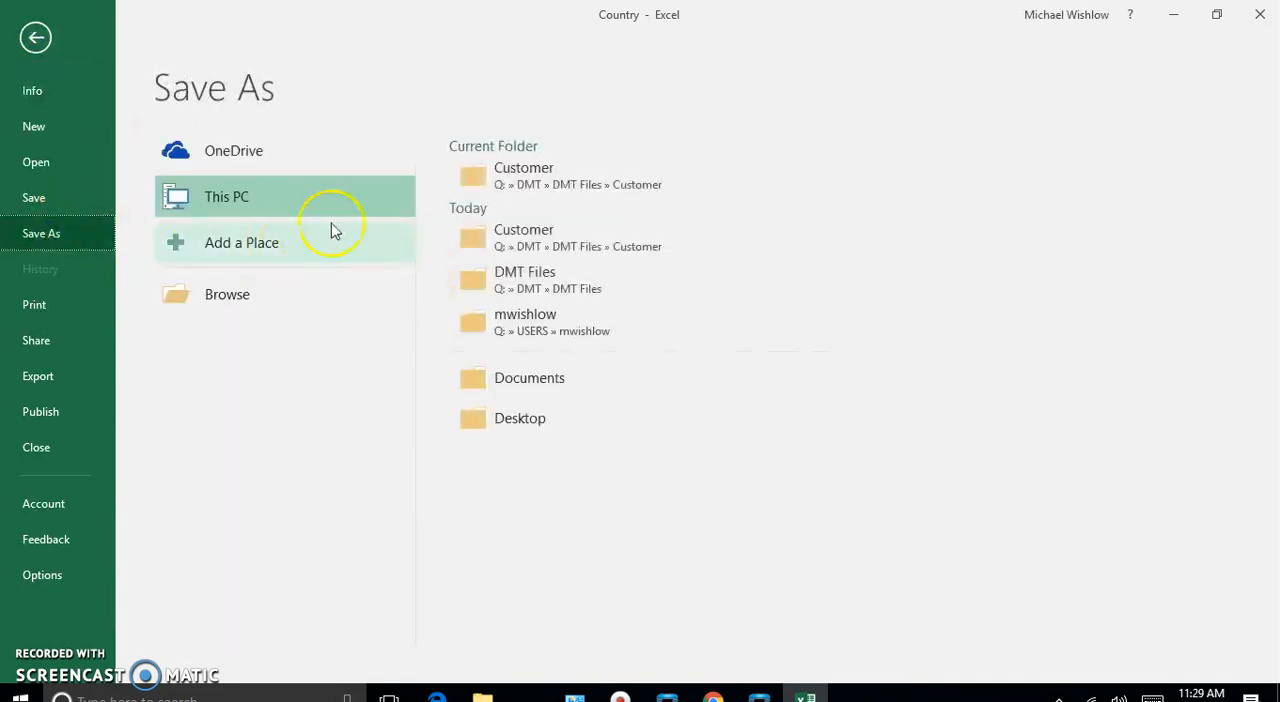
click(522, 180)
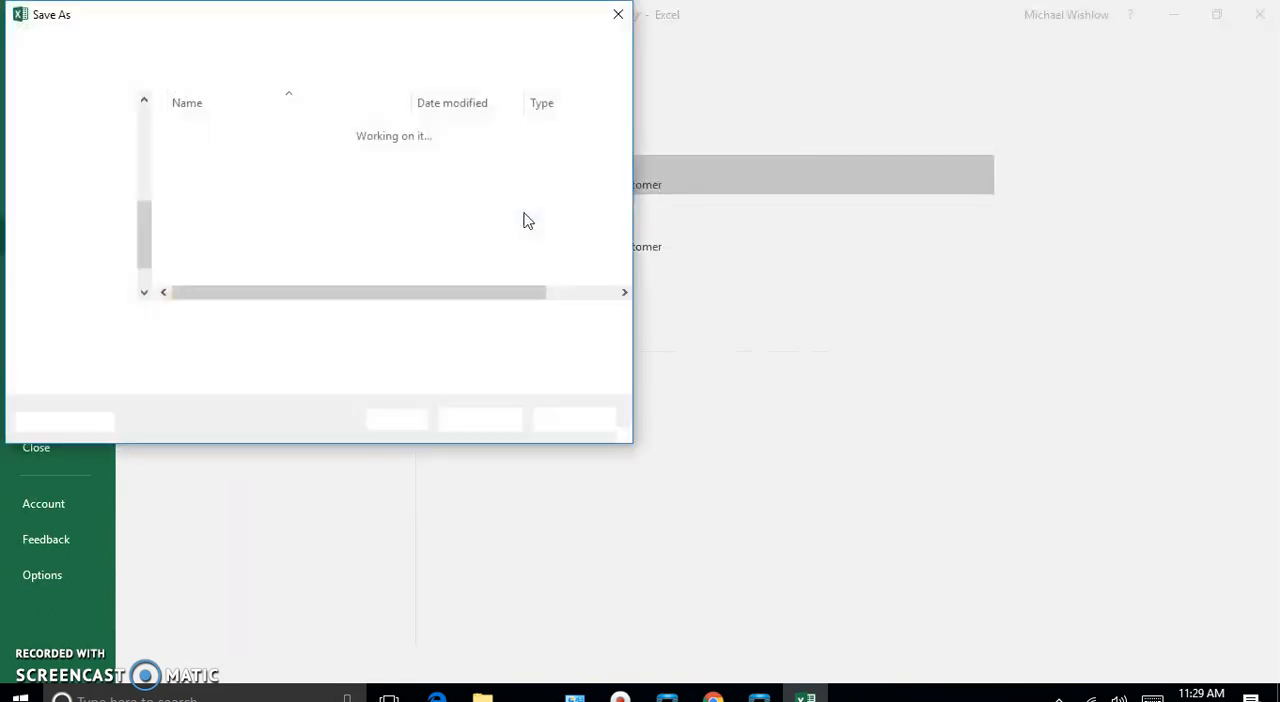
click(363, 345)
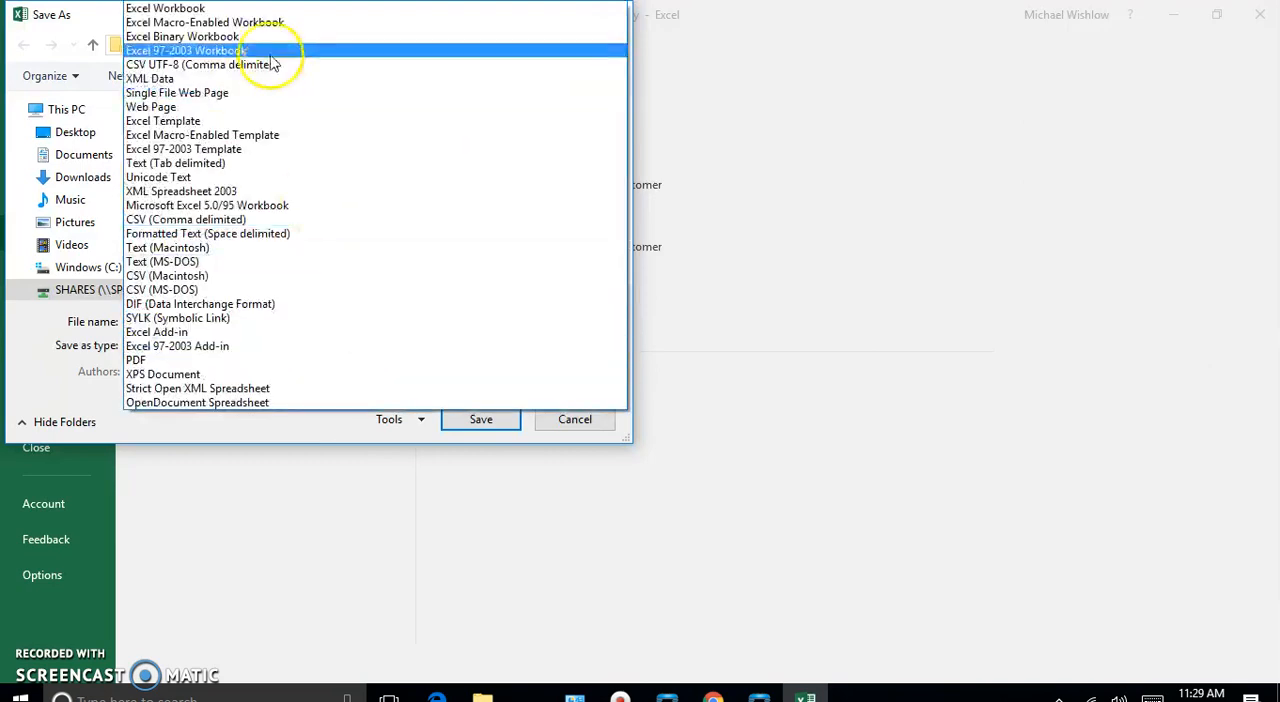
click(272, 9)
click(484, 445)
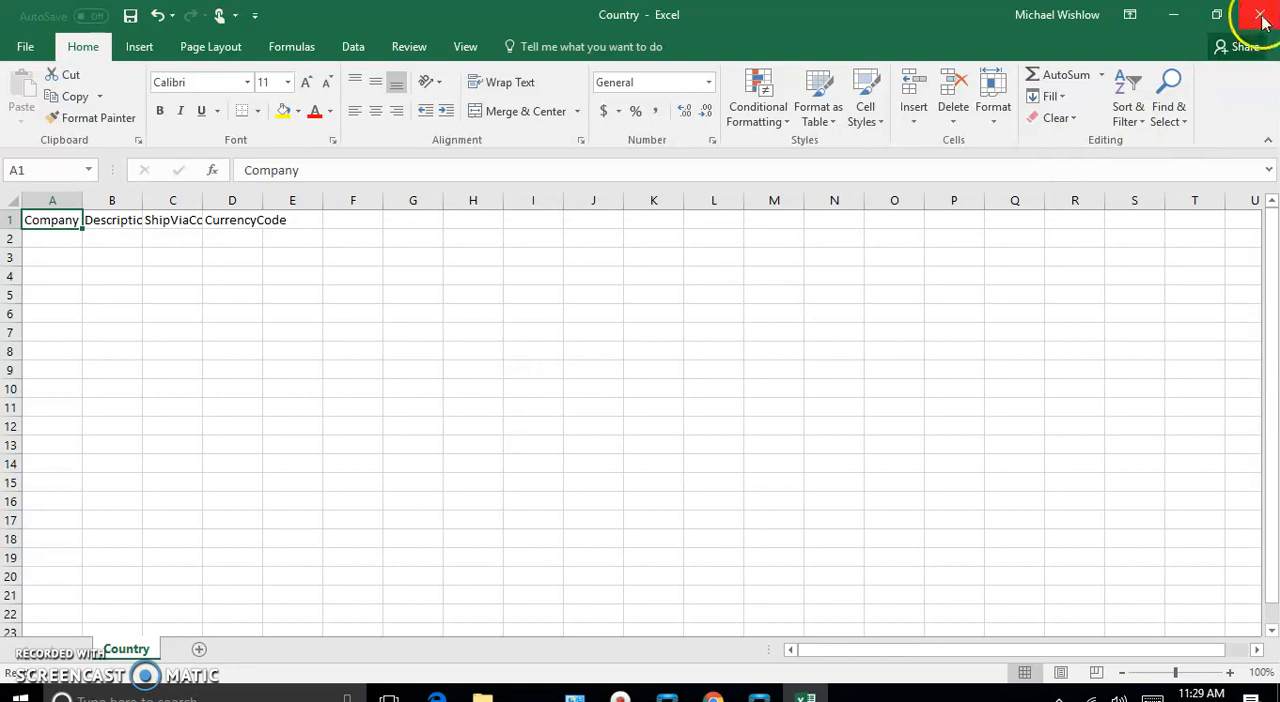
click(1260, 14)
click(1260, 12)
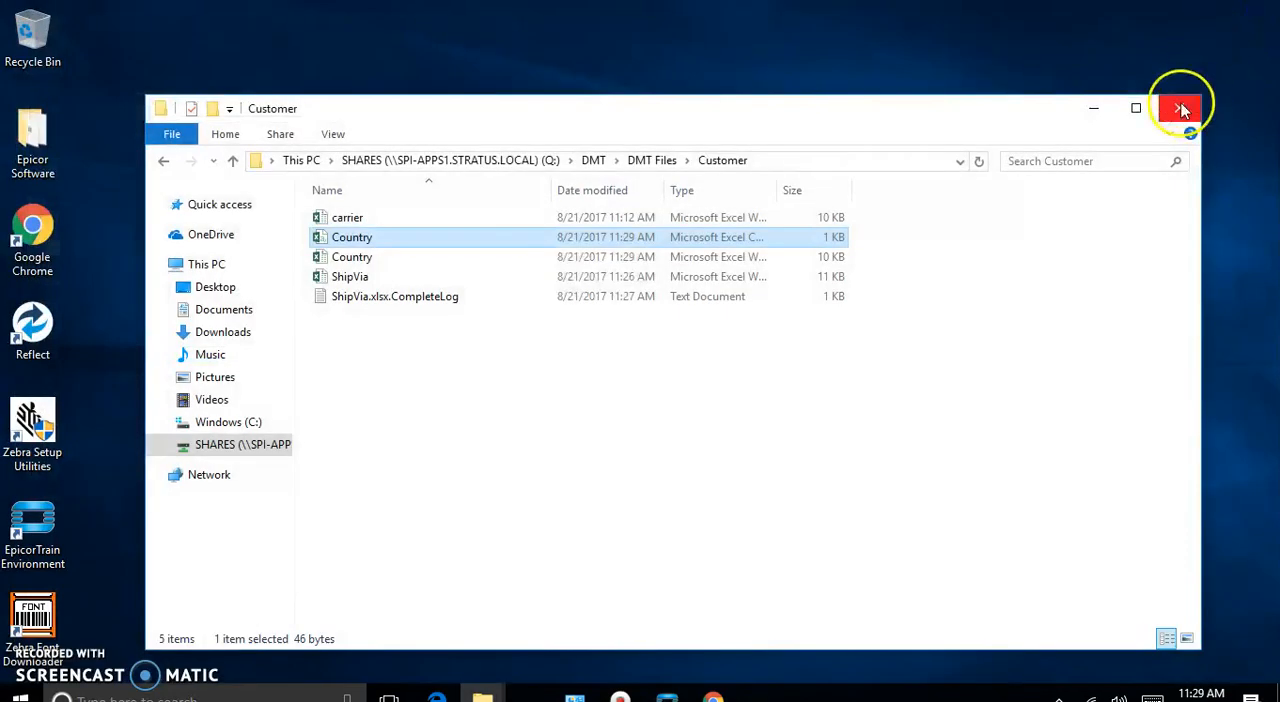
- Delete the Country CSV file and the ShipVia.xlsx.CompleteLog text file from the Customer folder
right_click(350, 245)
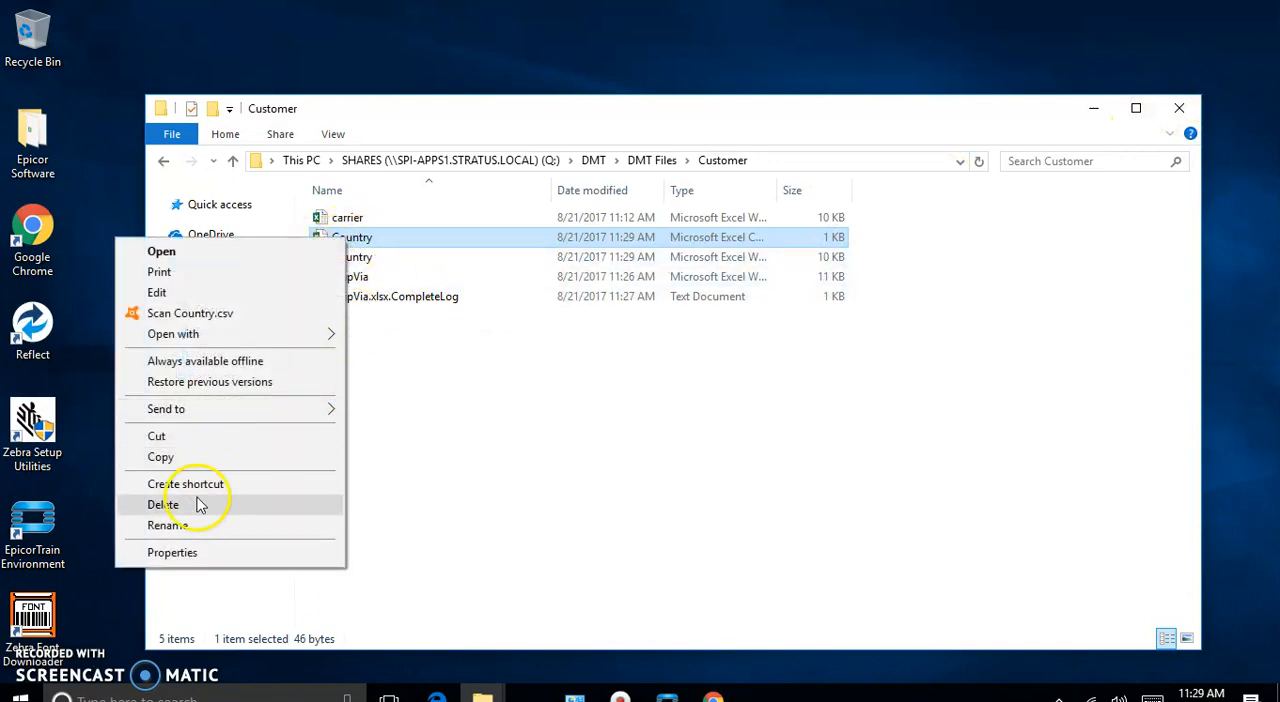
click(314, 502)
click(710, 427)
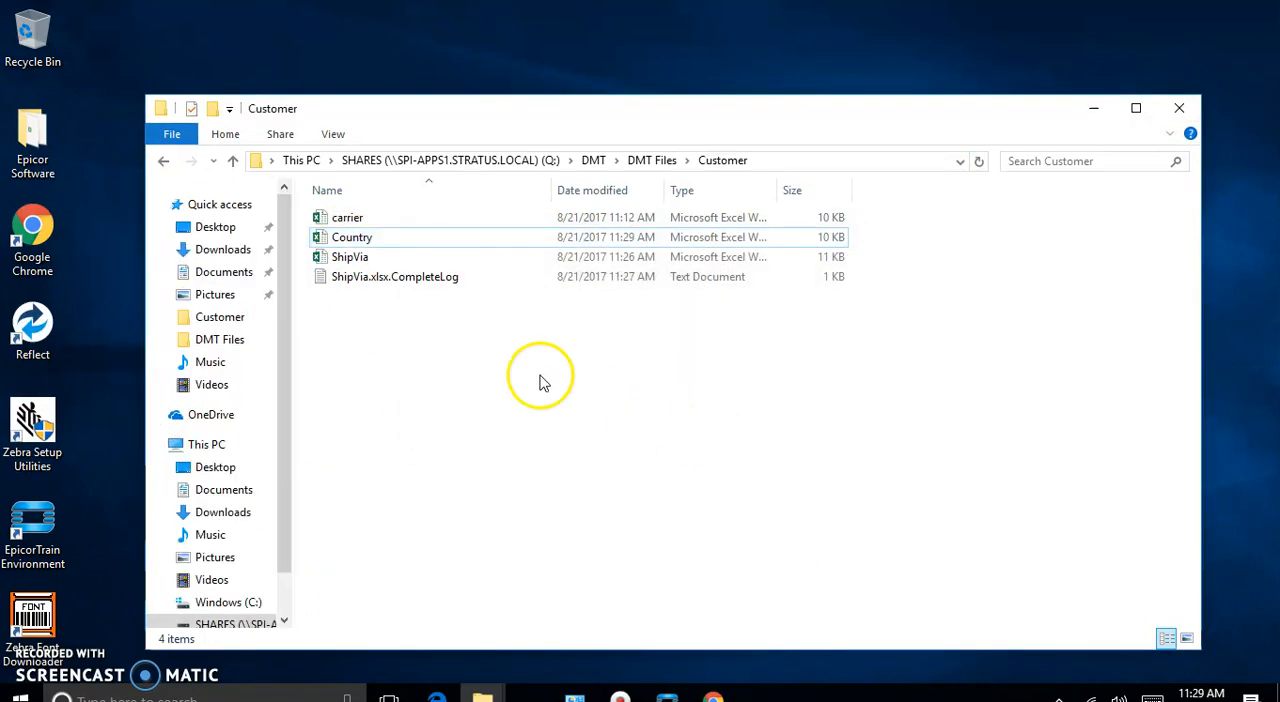
click(388, 280)
right_click(393, 278)
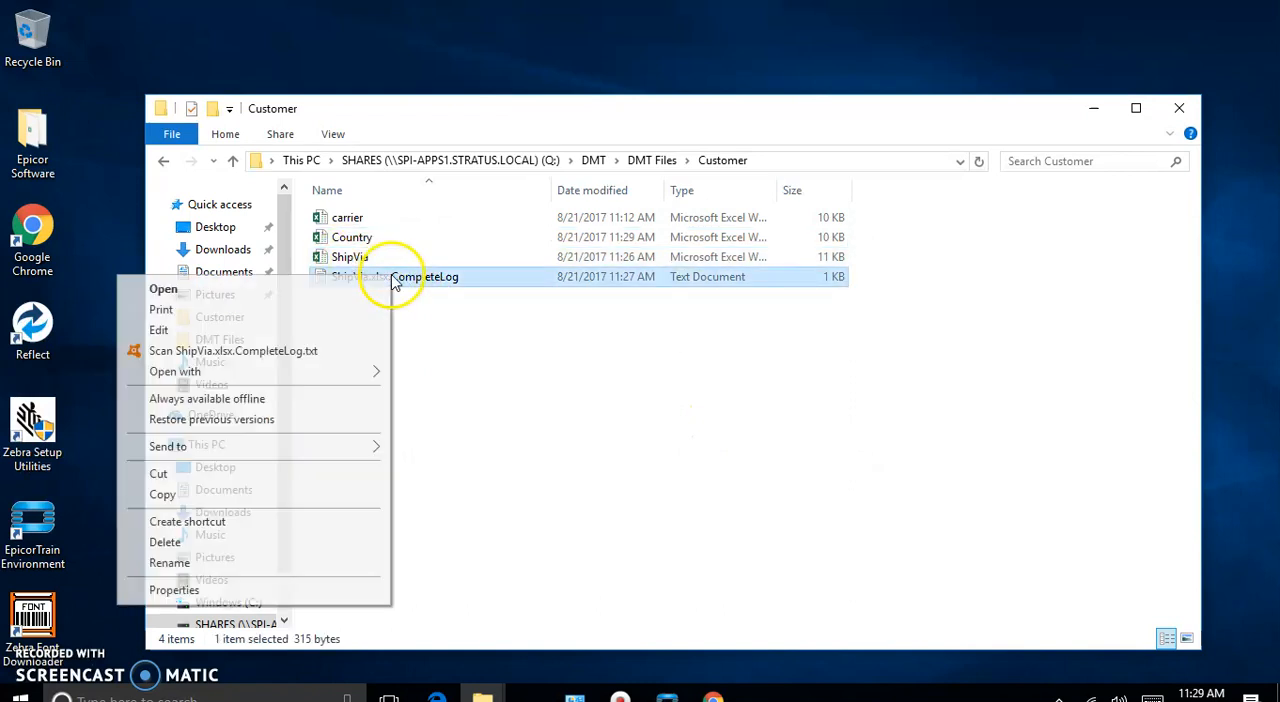
click(229, 542)
click(703, 427)
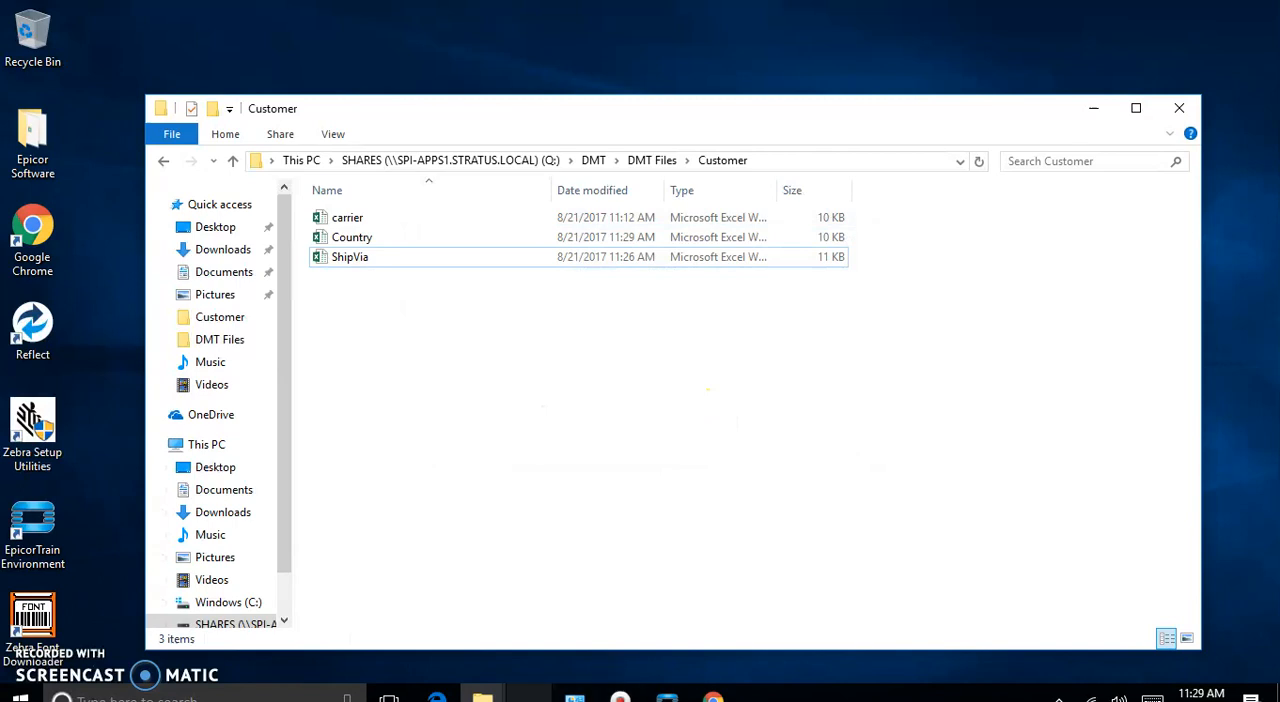
- Launch the Data Management Tool from the DMT shortcut in the desktop's Epicor Software folder
mouse_move(483, 697)
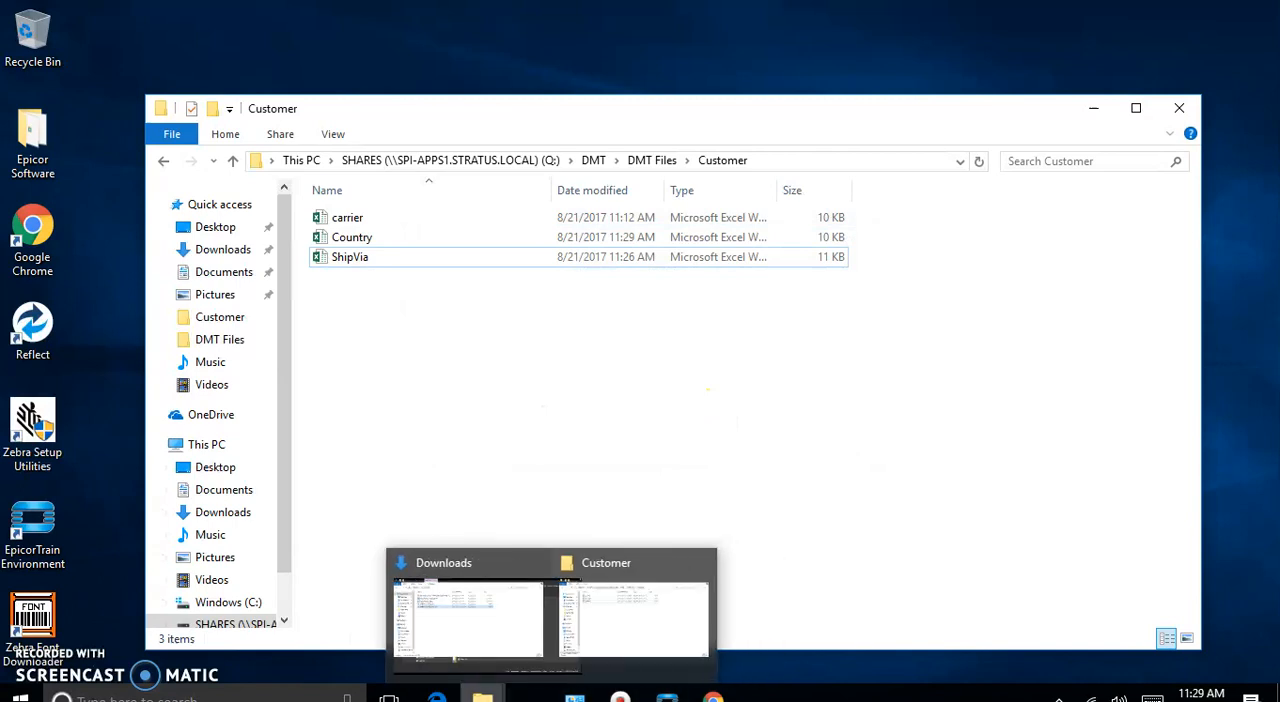
click(540, 656)
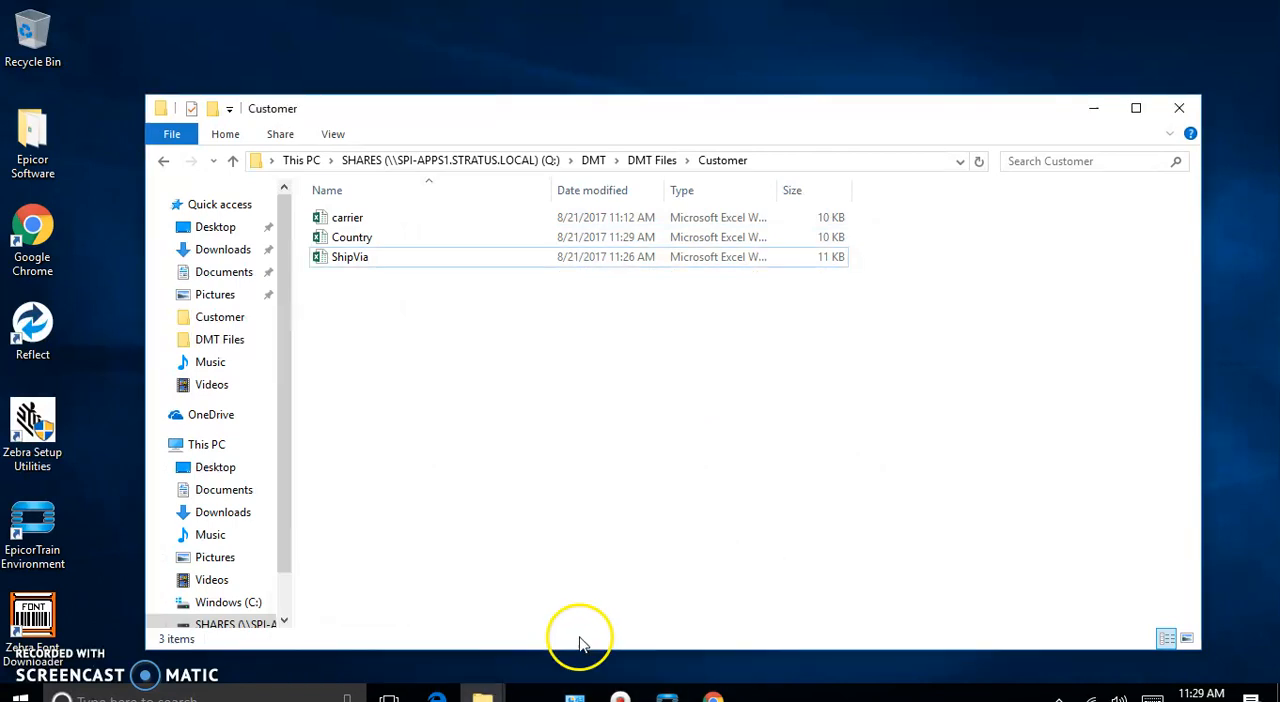
click(488, 697)
click(368, 632)
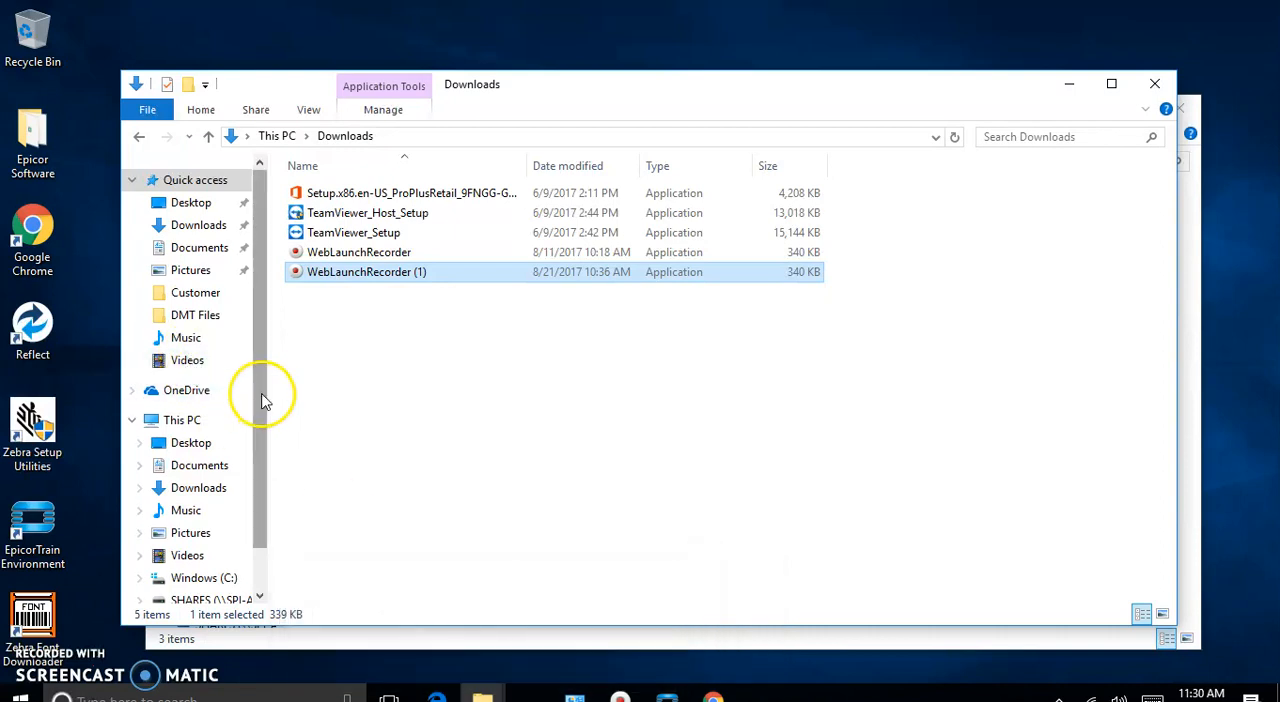
double_click(30, 130)
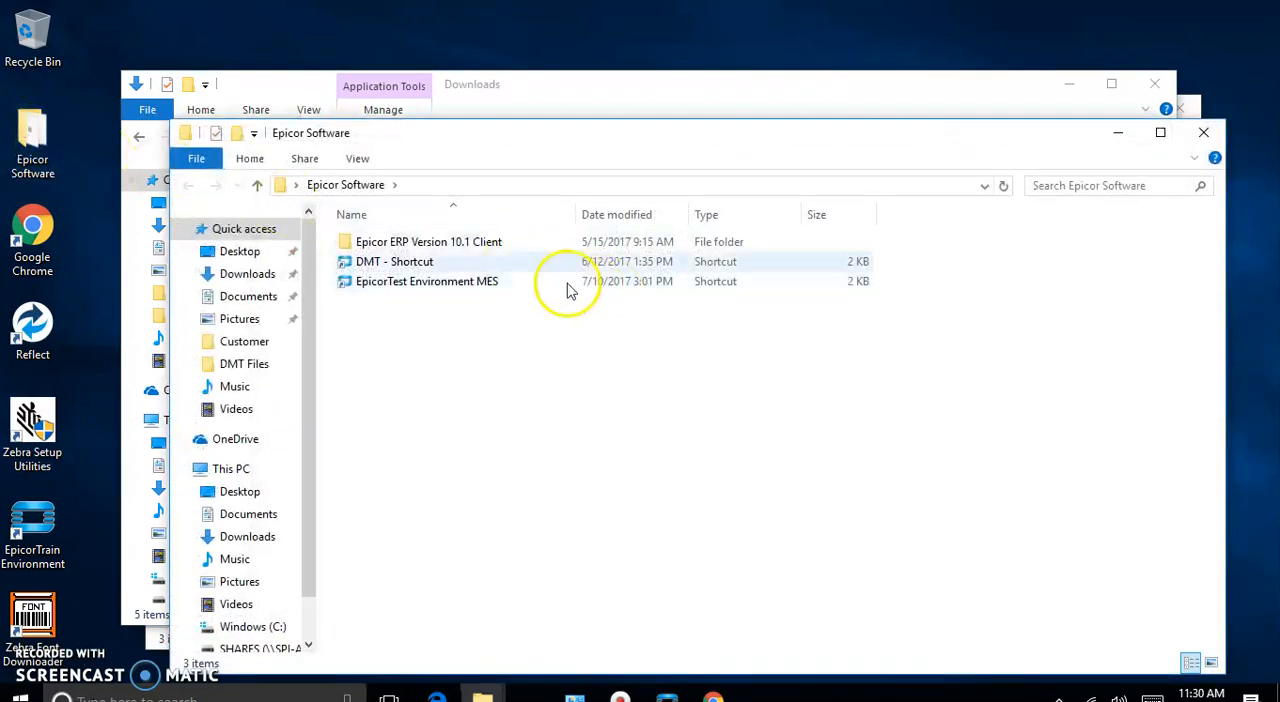
double_click(398, 262)
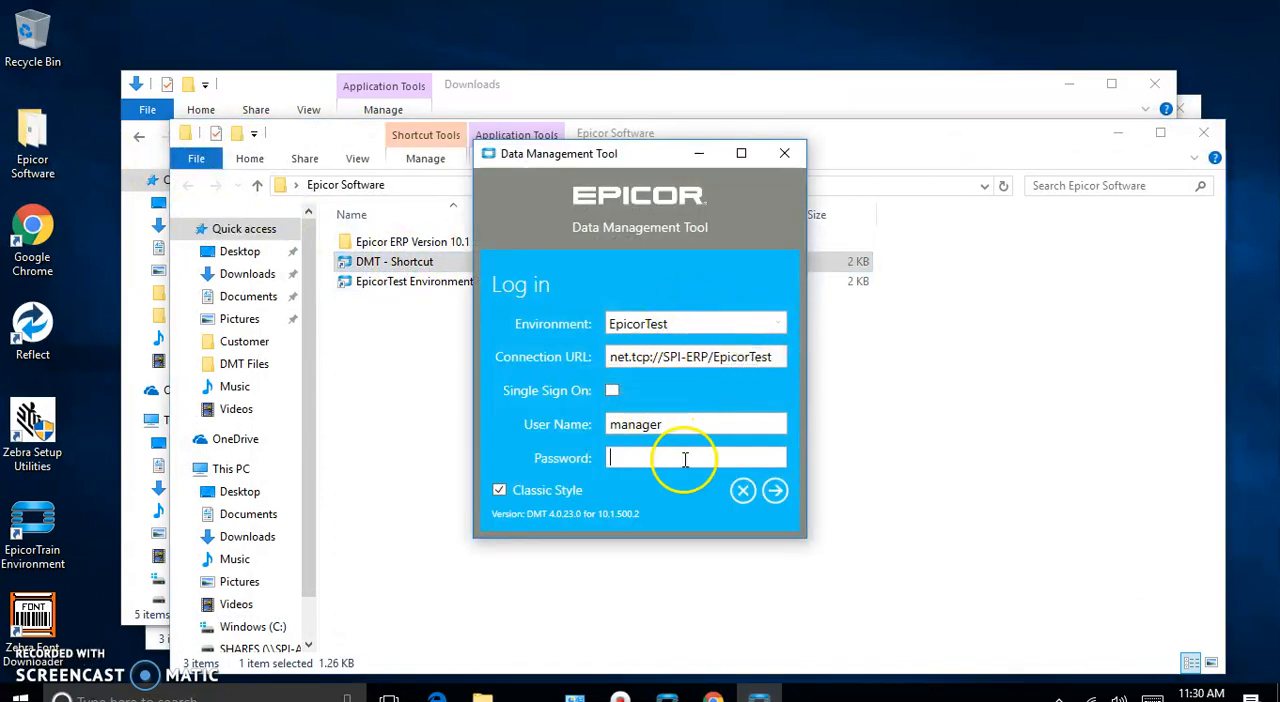
- Log in to the EpicorTest environment with the account password and Classic Style turned off
click(781, 325)
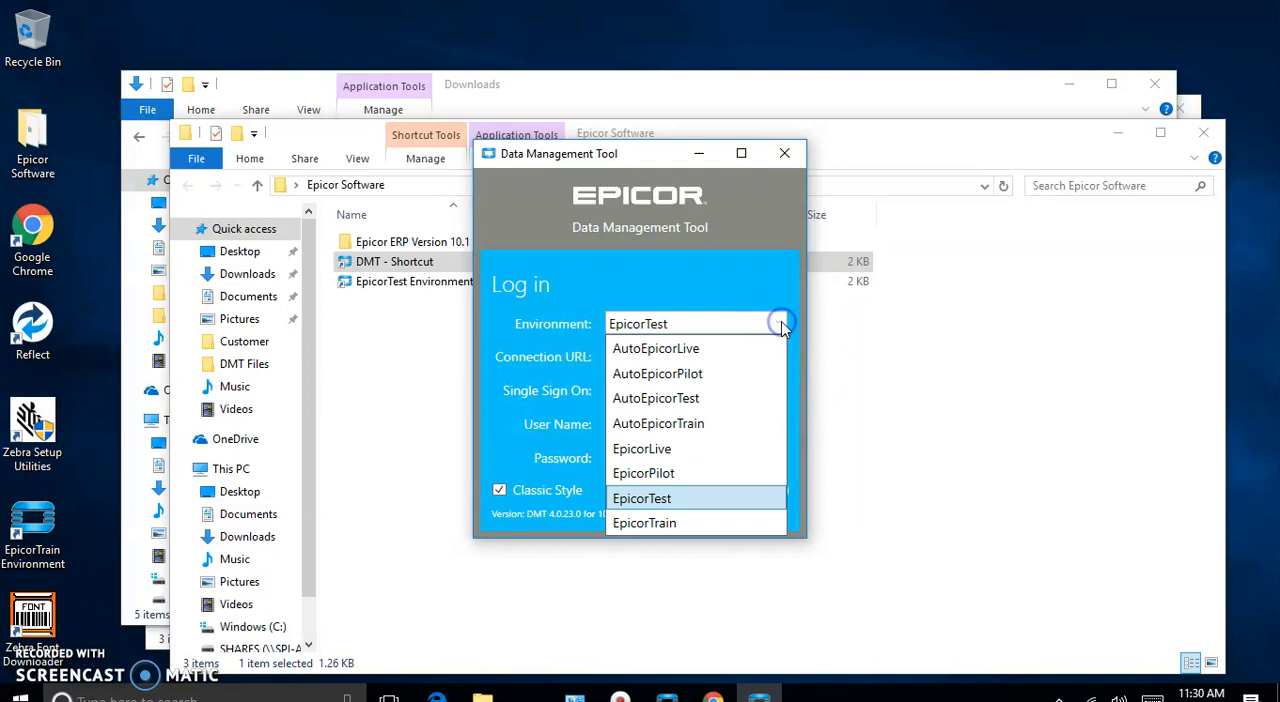
click(783, 328)
click(628, 457)
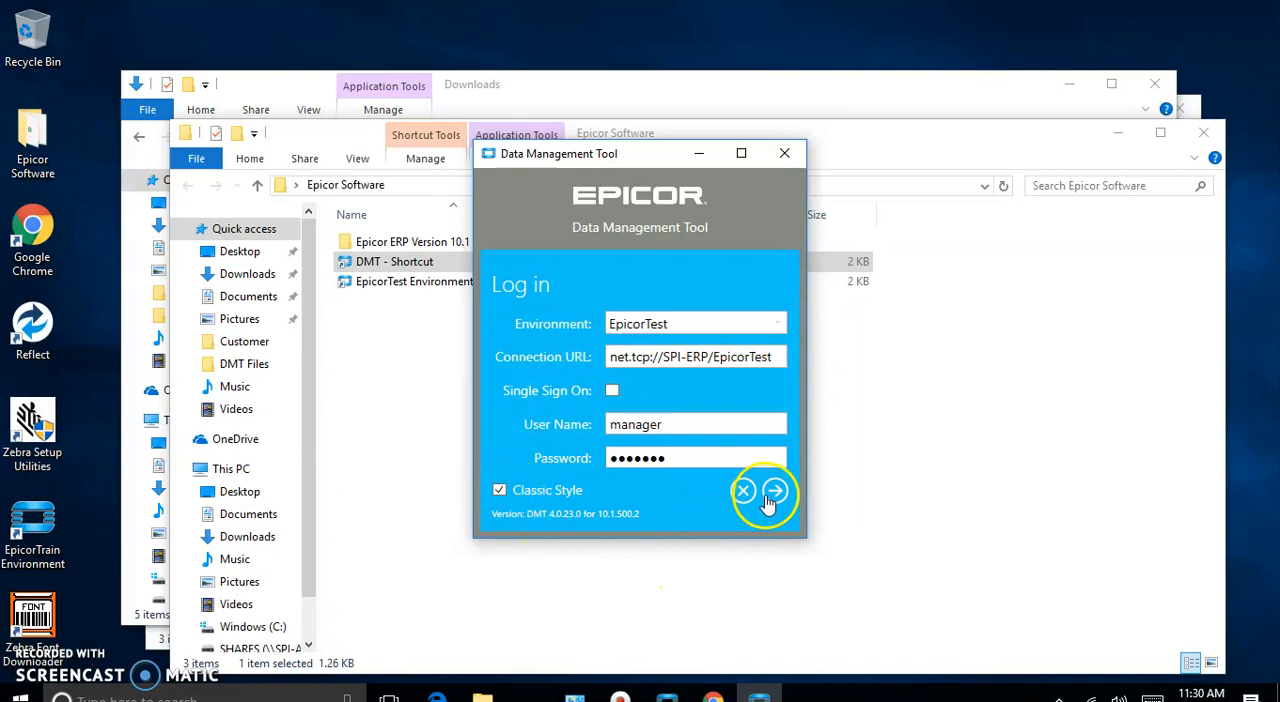
click(500, 491)
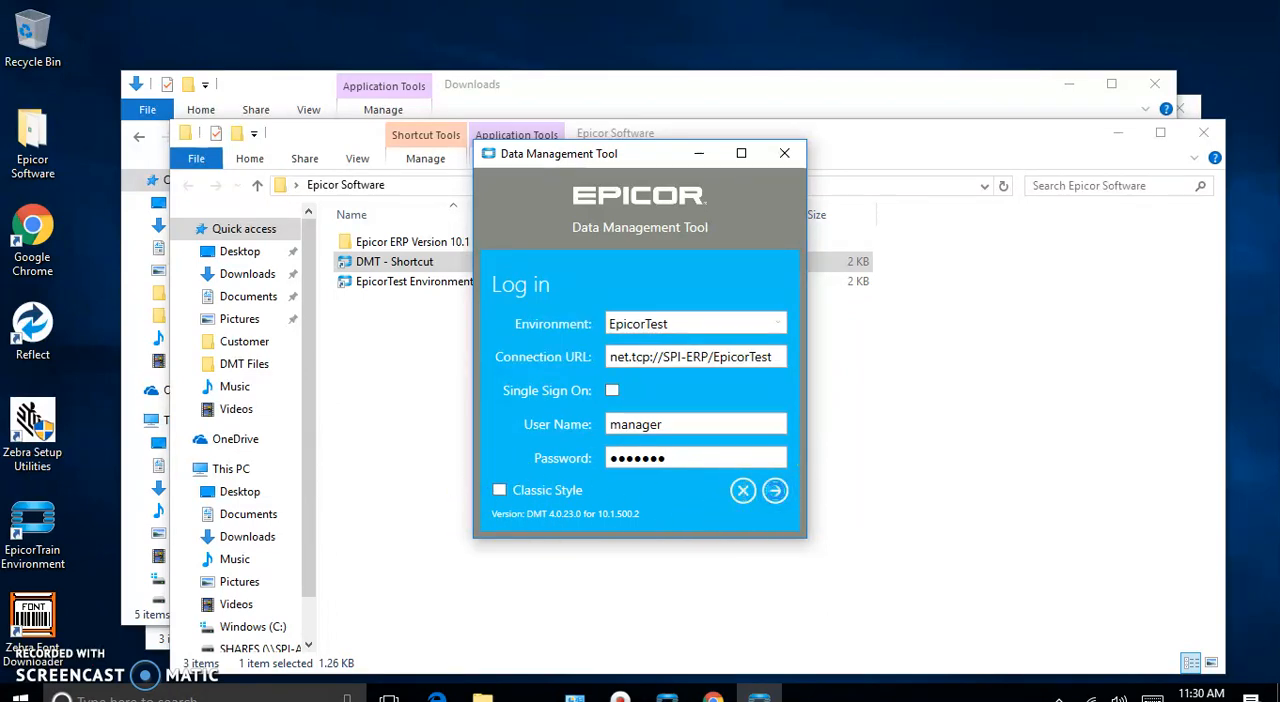
click(775, 490)
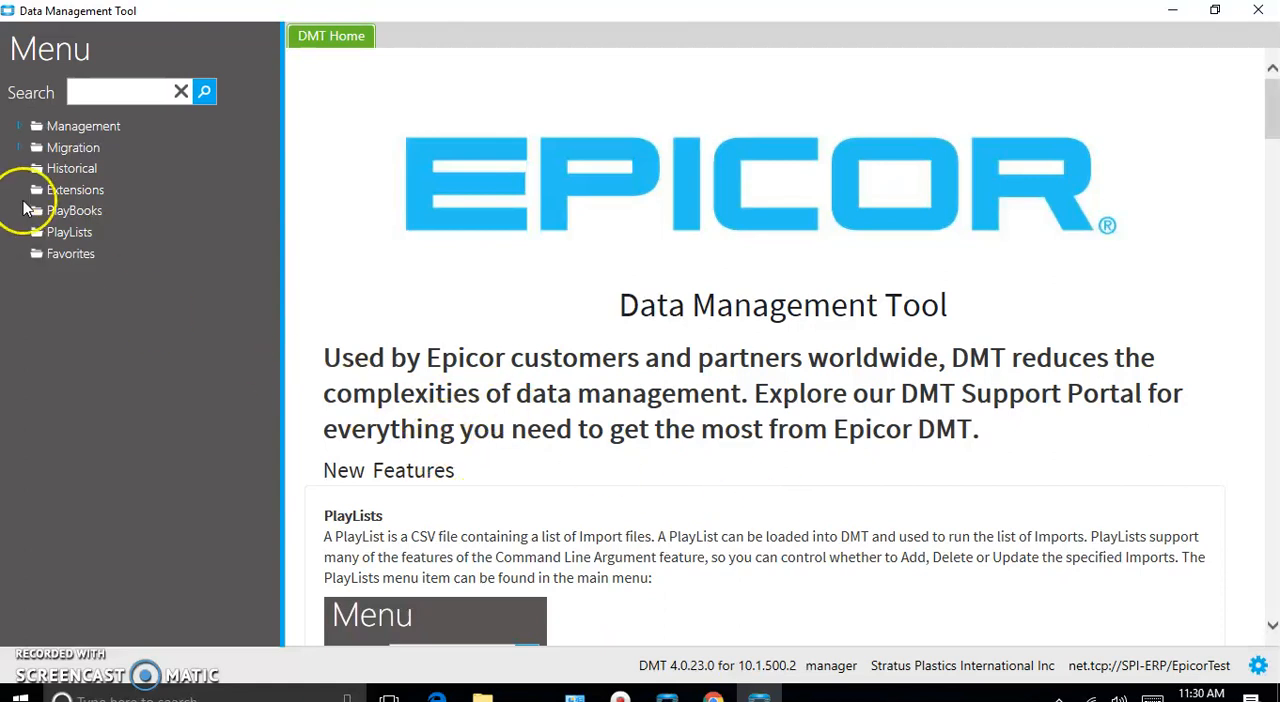
- Search the import menu for "country" and open the Country import under Management/Sales/Country
click(20, 128)
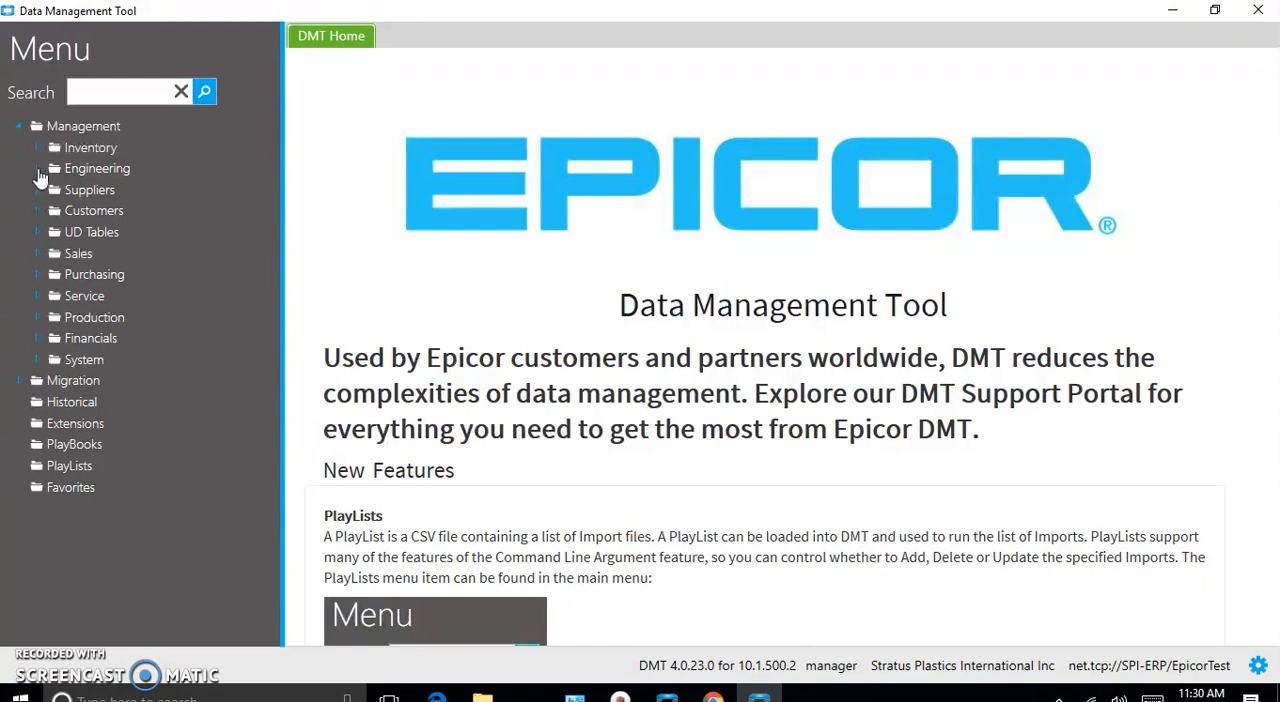
click(108, 91)
text(count)
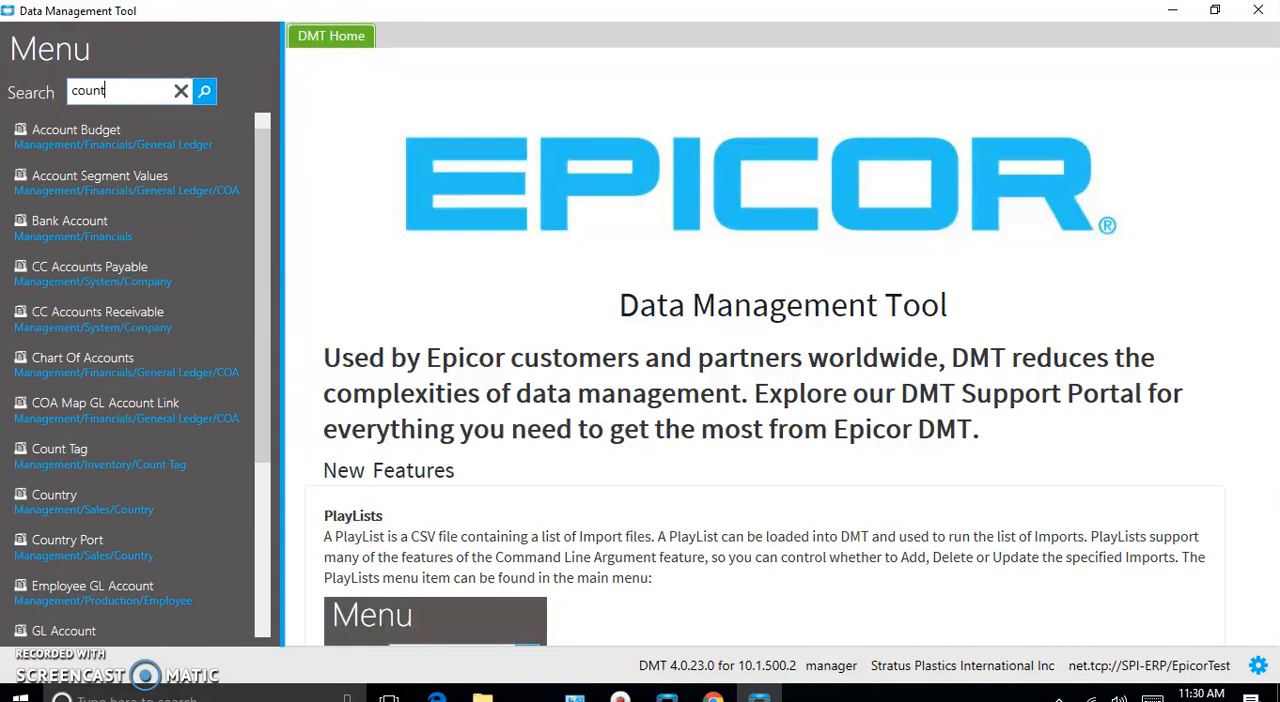
text(ry)
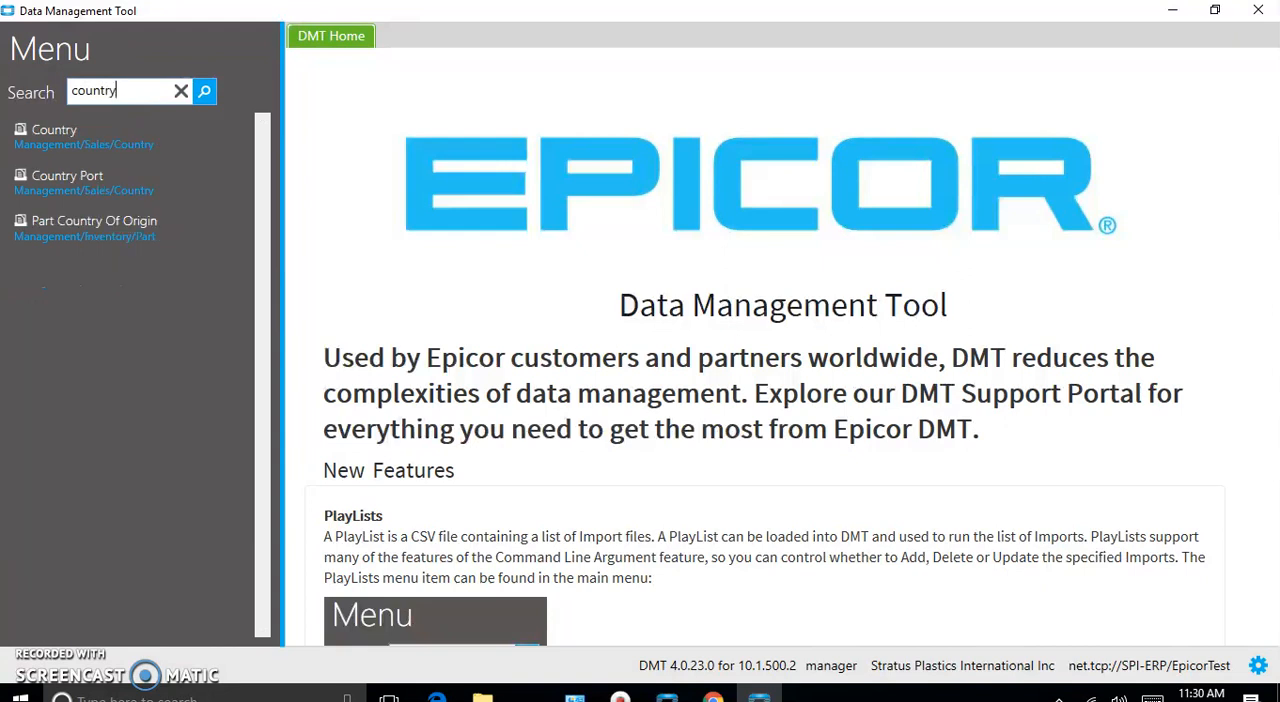
click(66, 143)
click(64, 137)
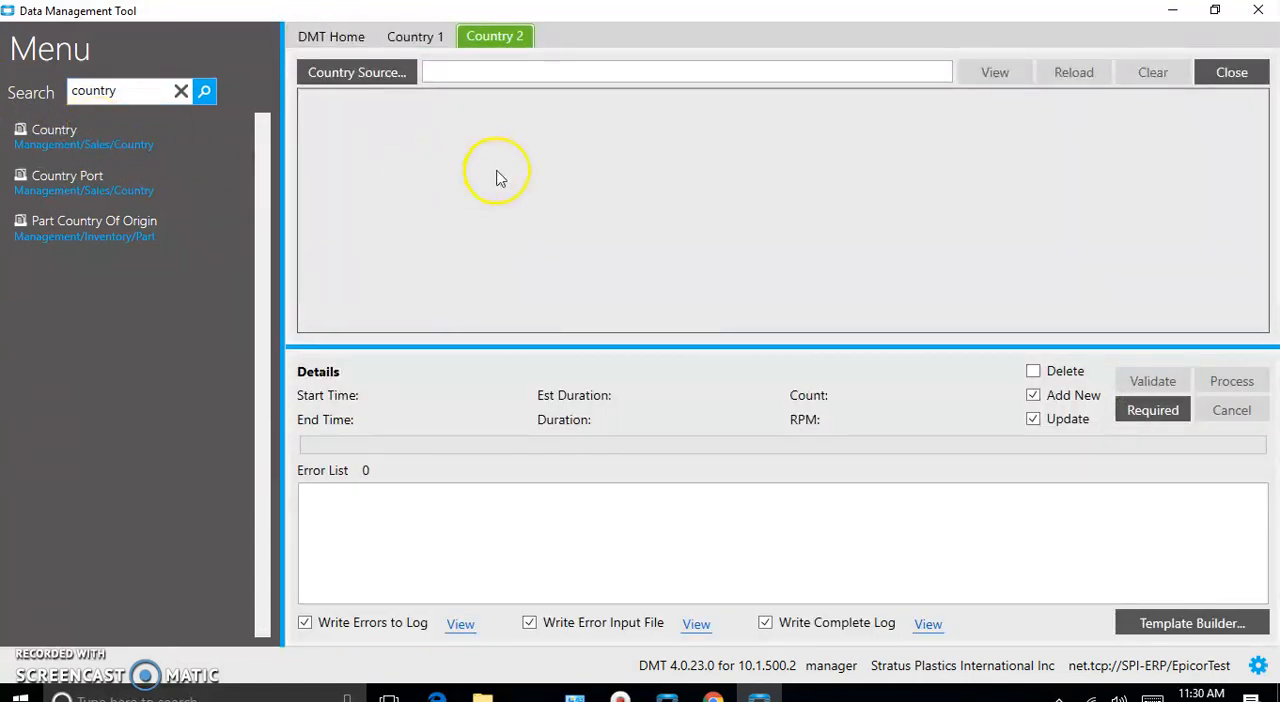
- Close the duplicate Country 1 import and load the Country workbook from the Customer folder as the source of Country 2
click(419, 36)
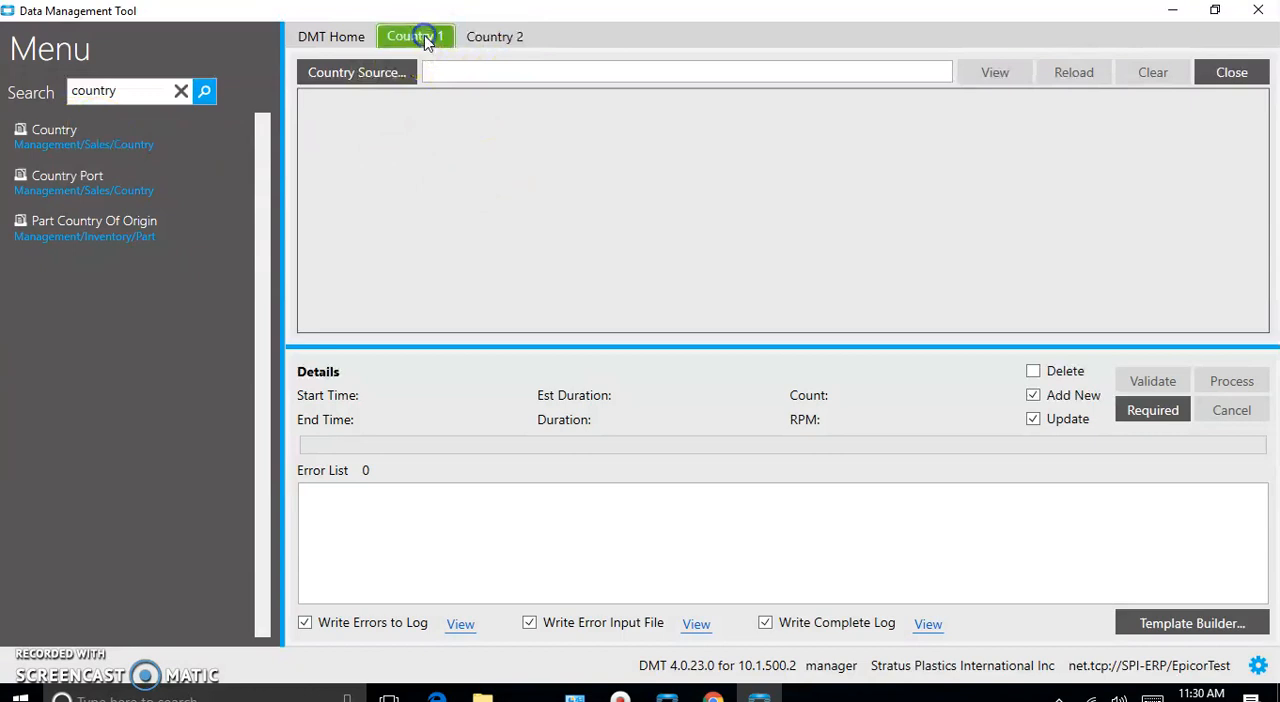
click(1231, 72)
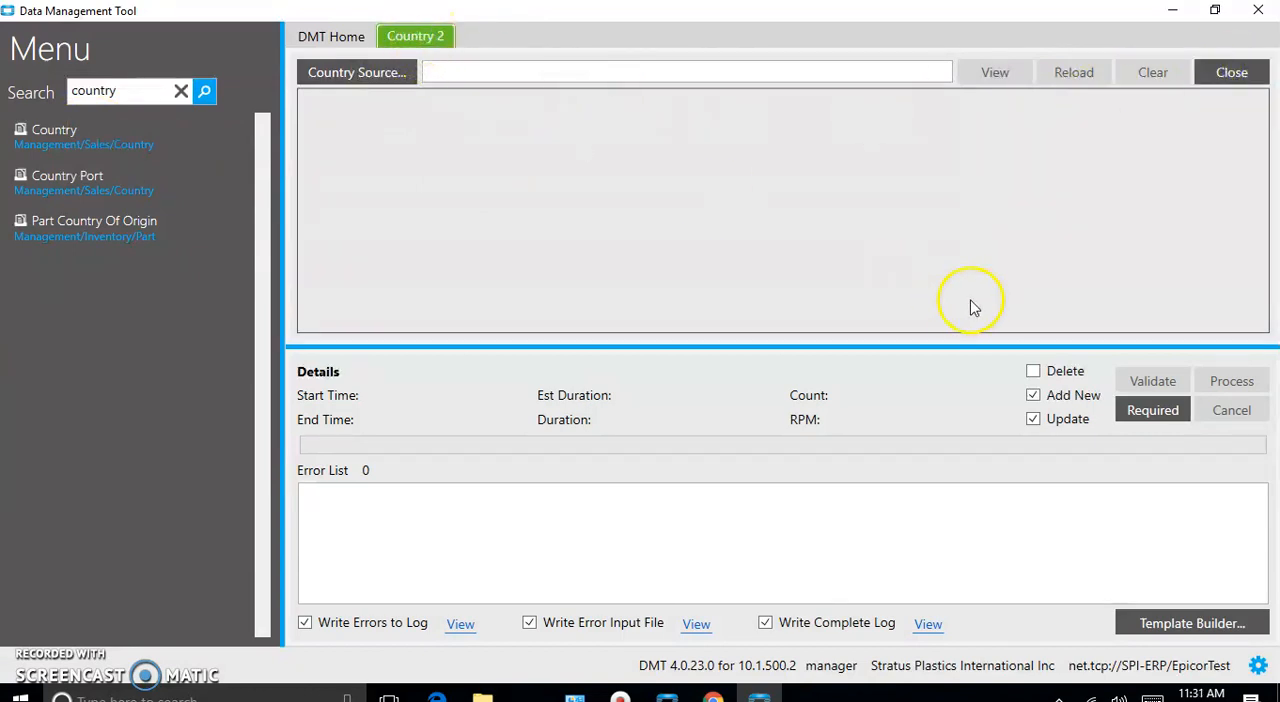
click(361, 76)
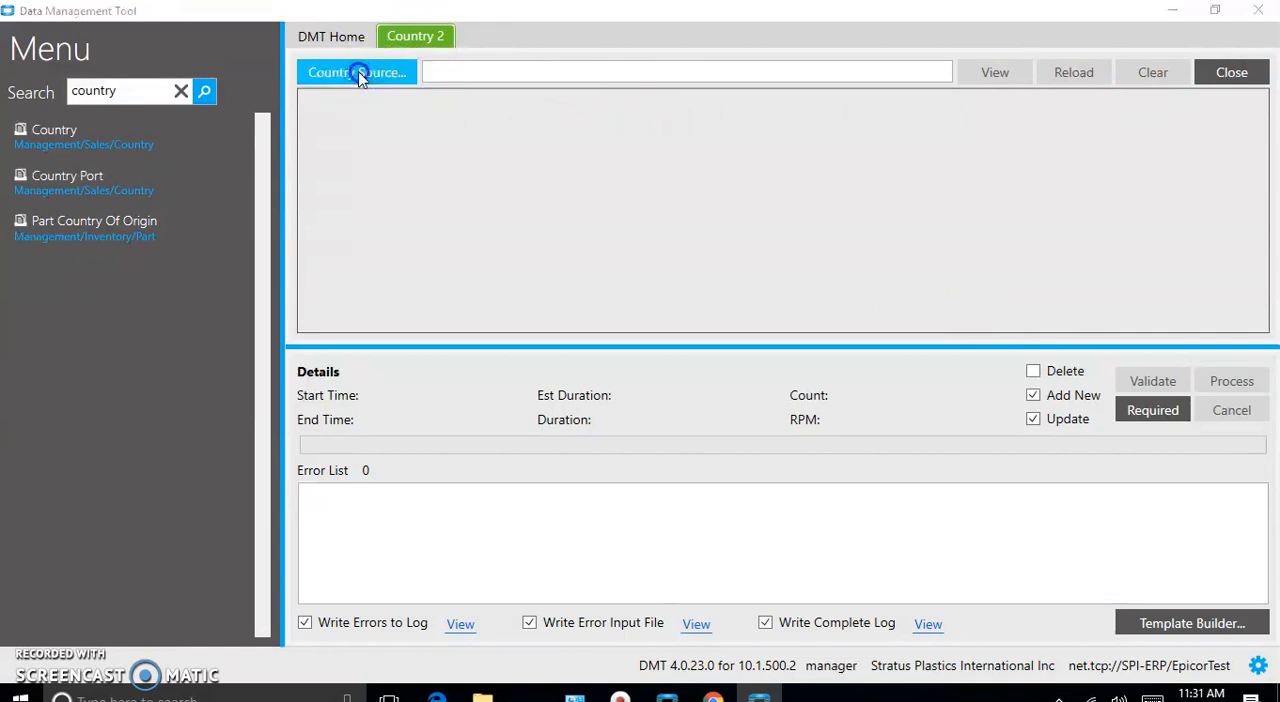
click(212, 172)
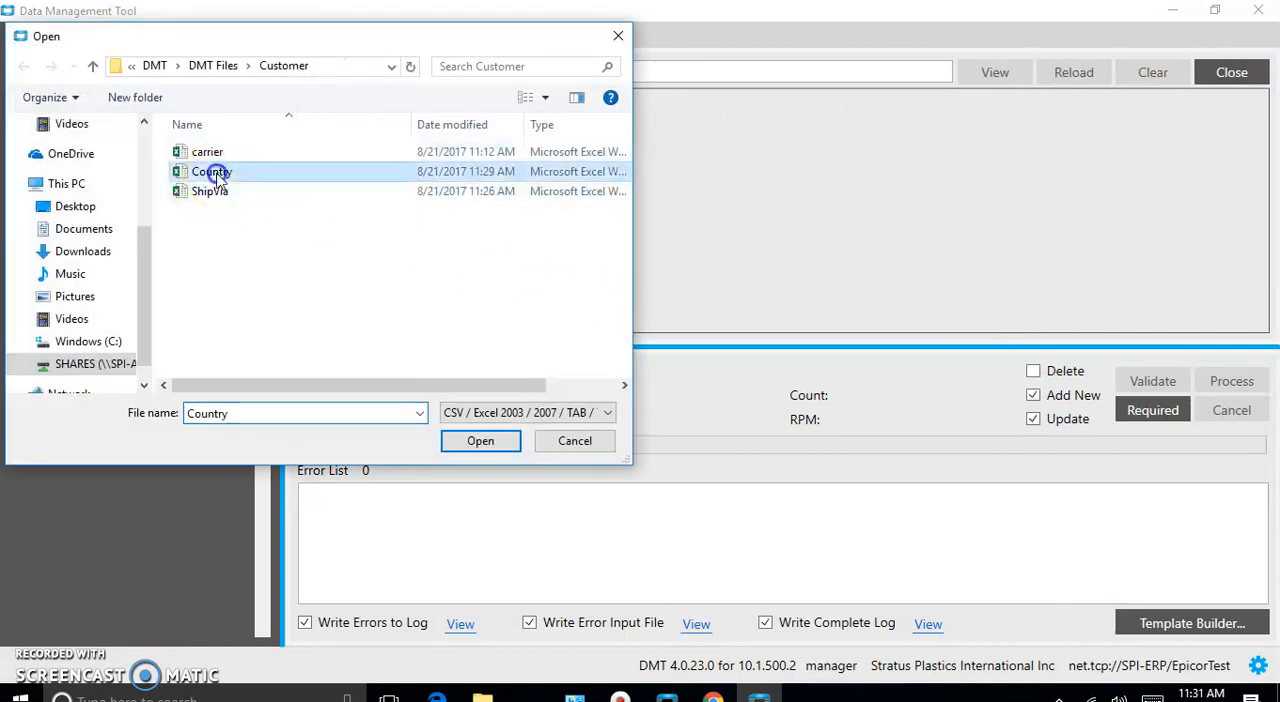
click(481, 442)
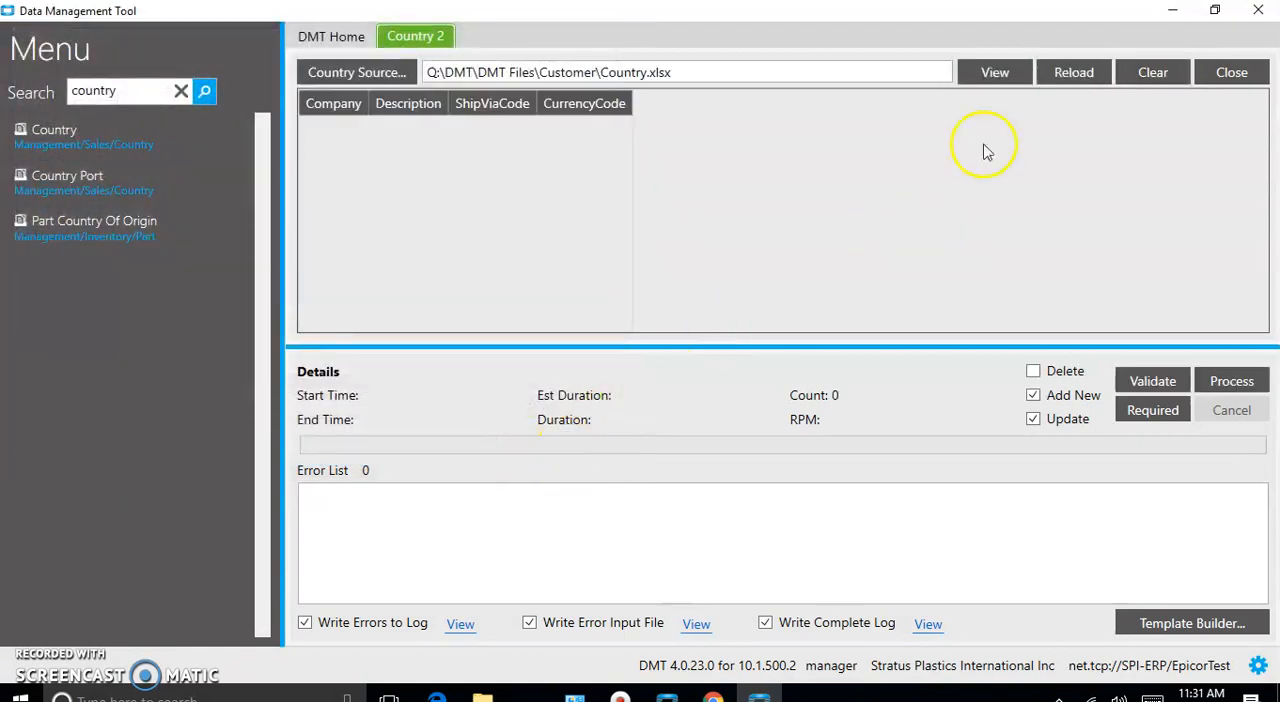
- Open the loaded Country source file in Excel and widen its columns to fit the header names
click(995, 73)
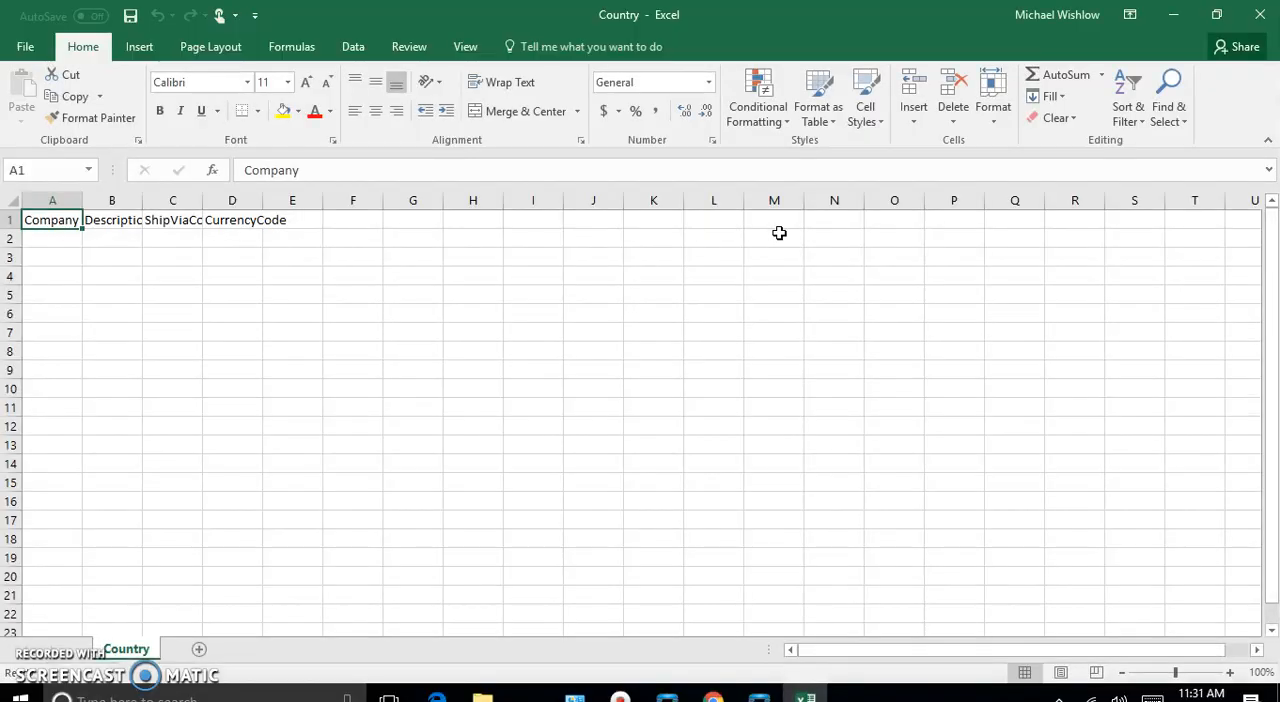
drag(83, 201, 343, 200)
click(282, 200)
- Enter 200 as the Company value in the first data row of the Country sheet
double_click(45, 240)
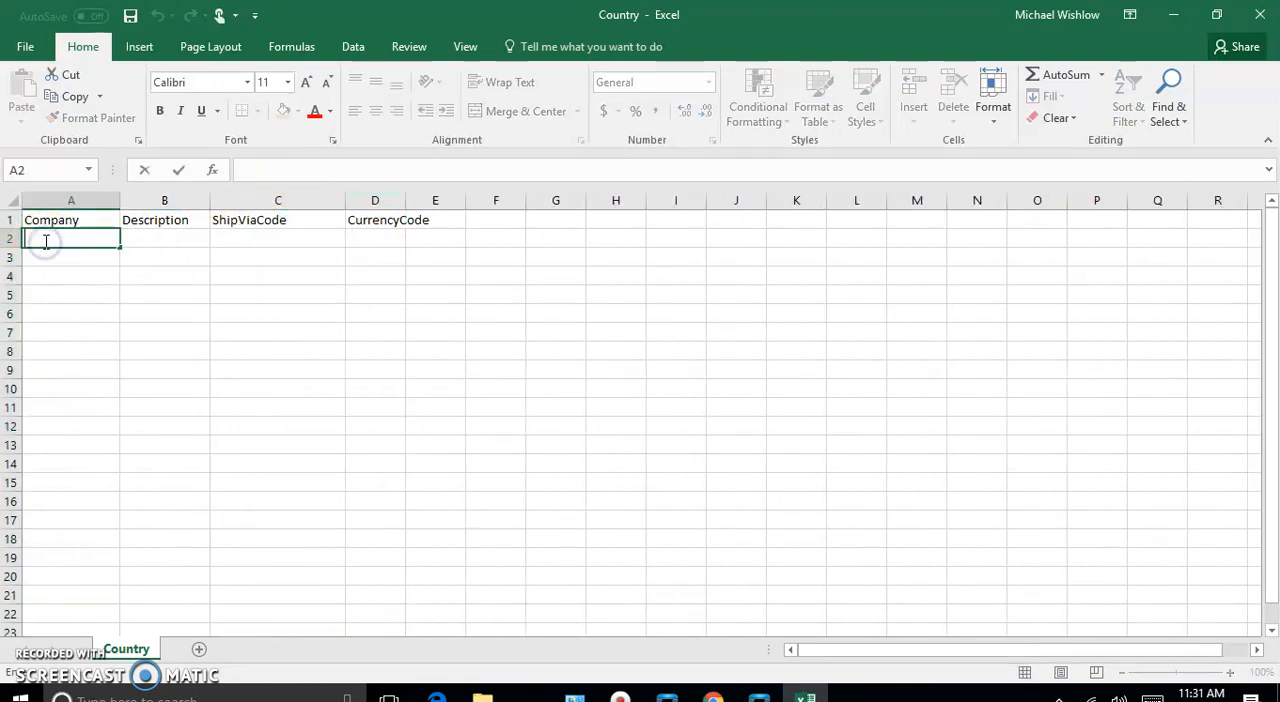
text(200)
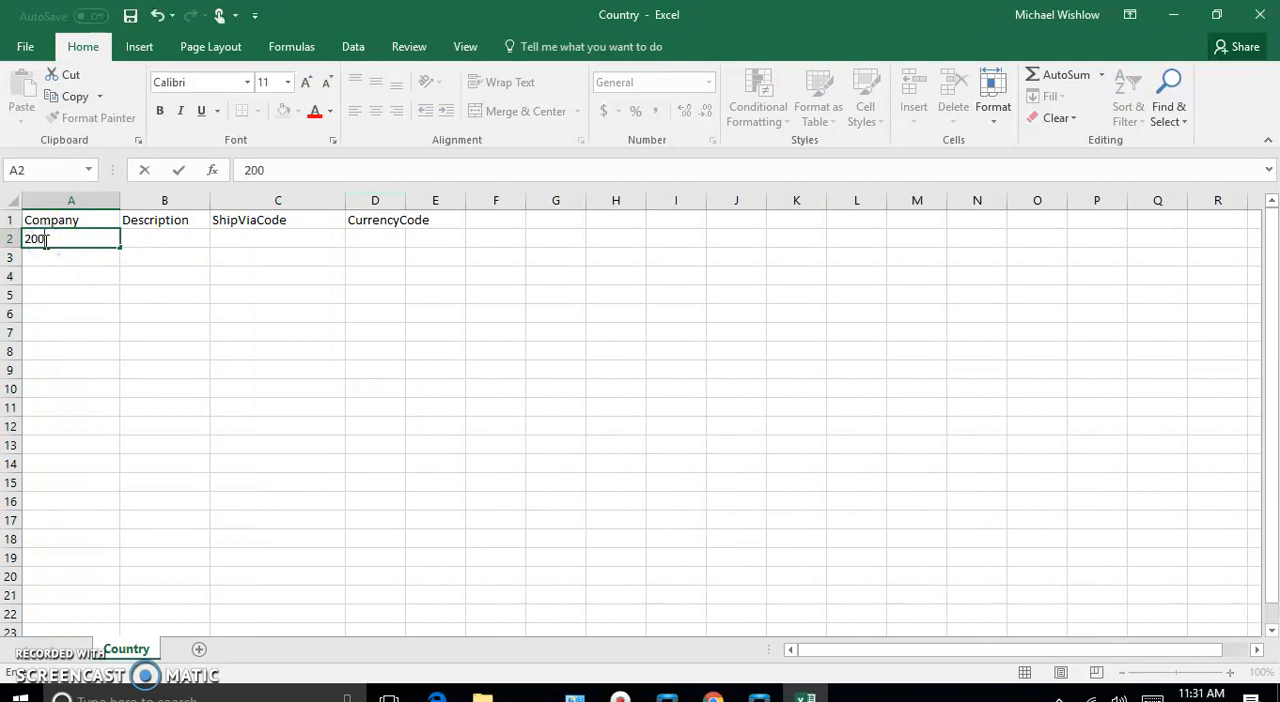
key(Tab)
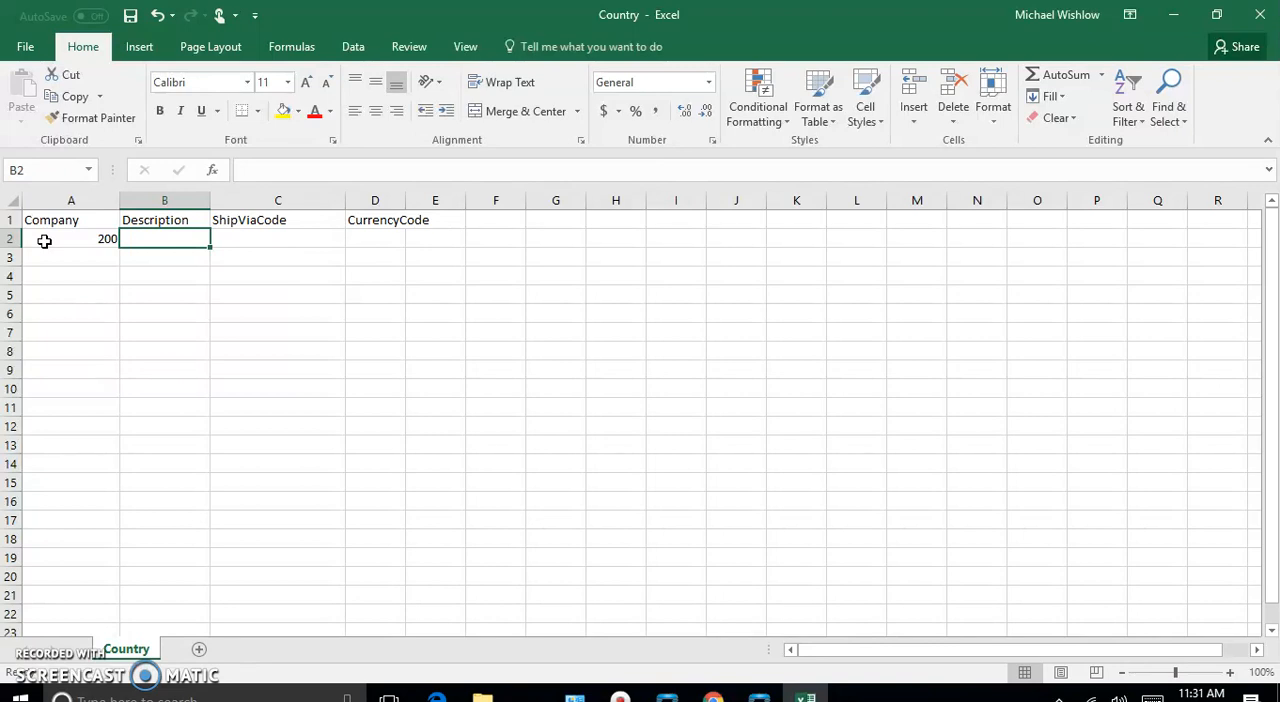
- Enter England as the Description in the first data row of the Country sheet
text(Engal)
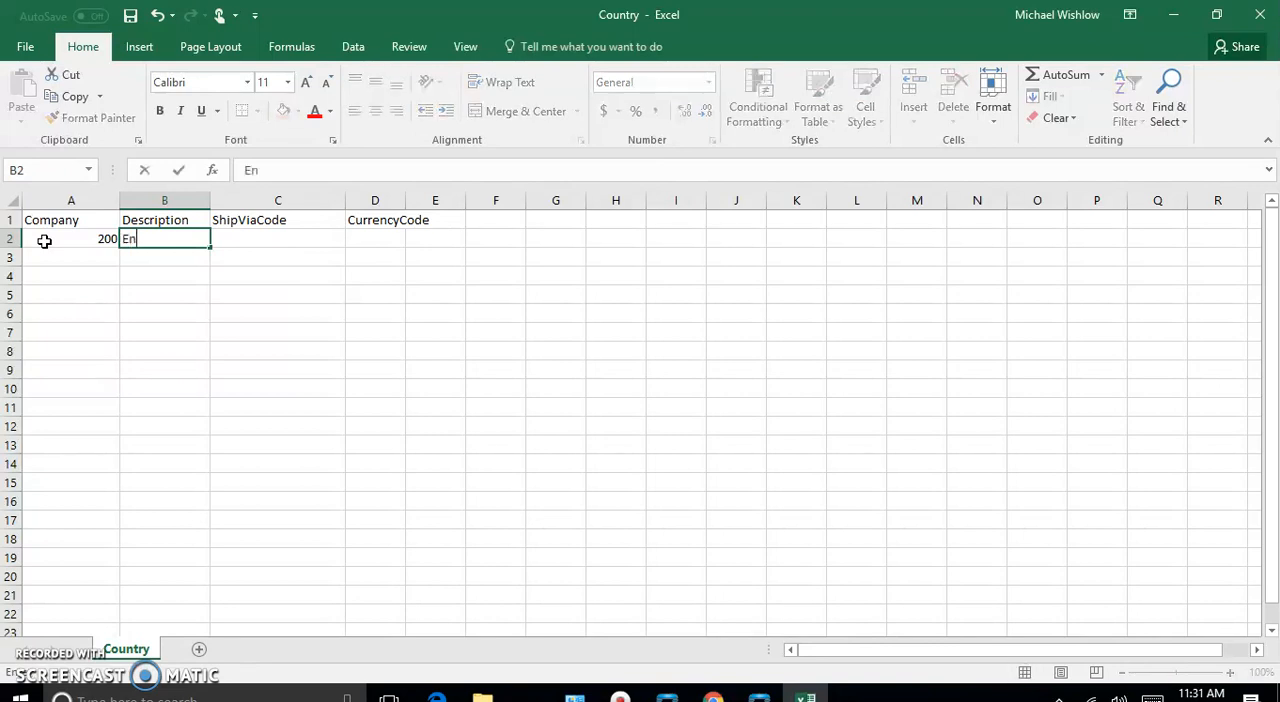
key(BackSpace)
key(BackSpace)
text(land)
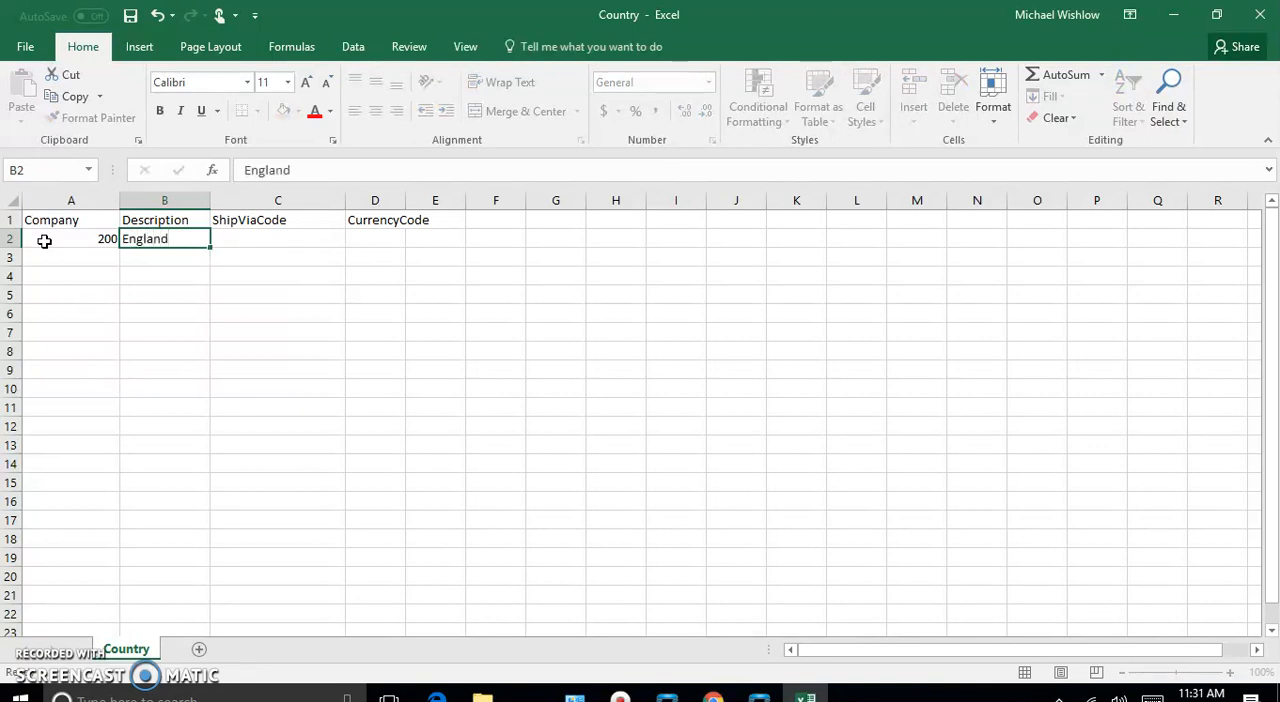
key(Tab)
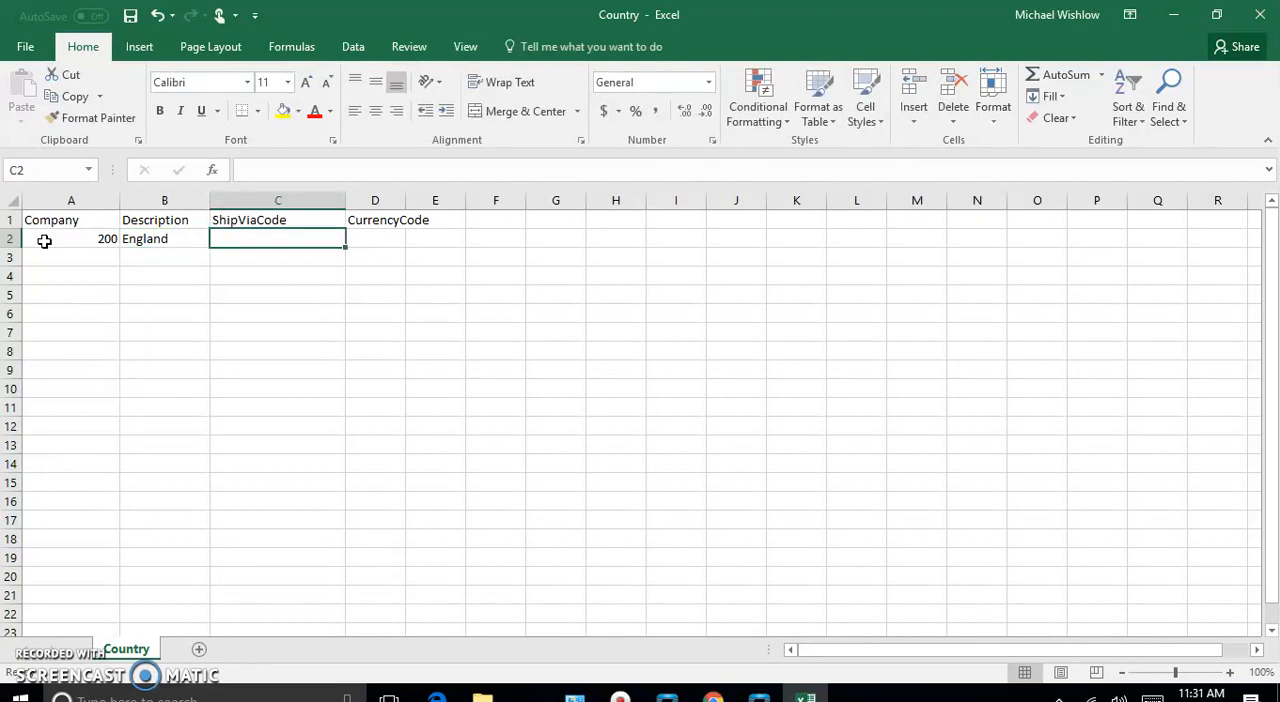
- Set the first data row's Description to Mexico and CurrencyCode to USD, leaving ShipViaCode blank
click(168, 241)
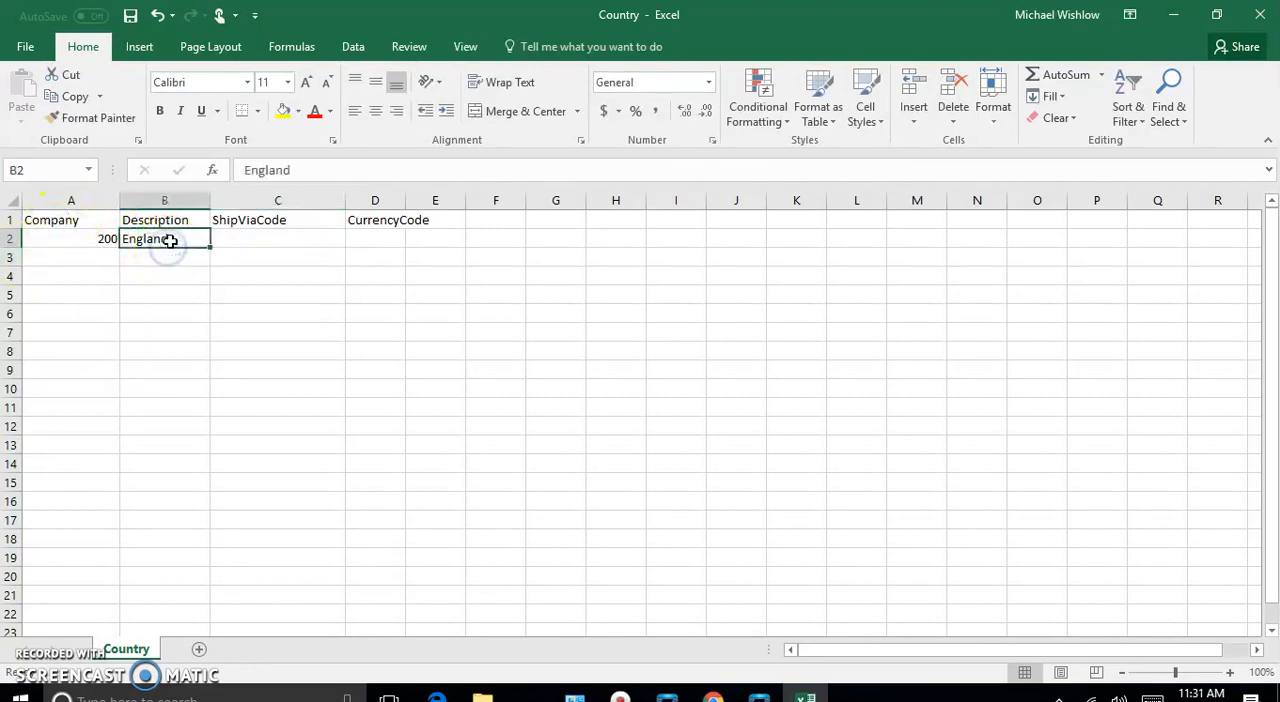
key(BackSpace)
text(Mexico)
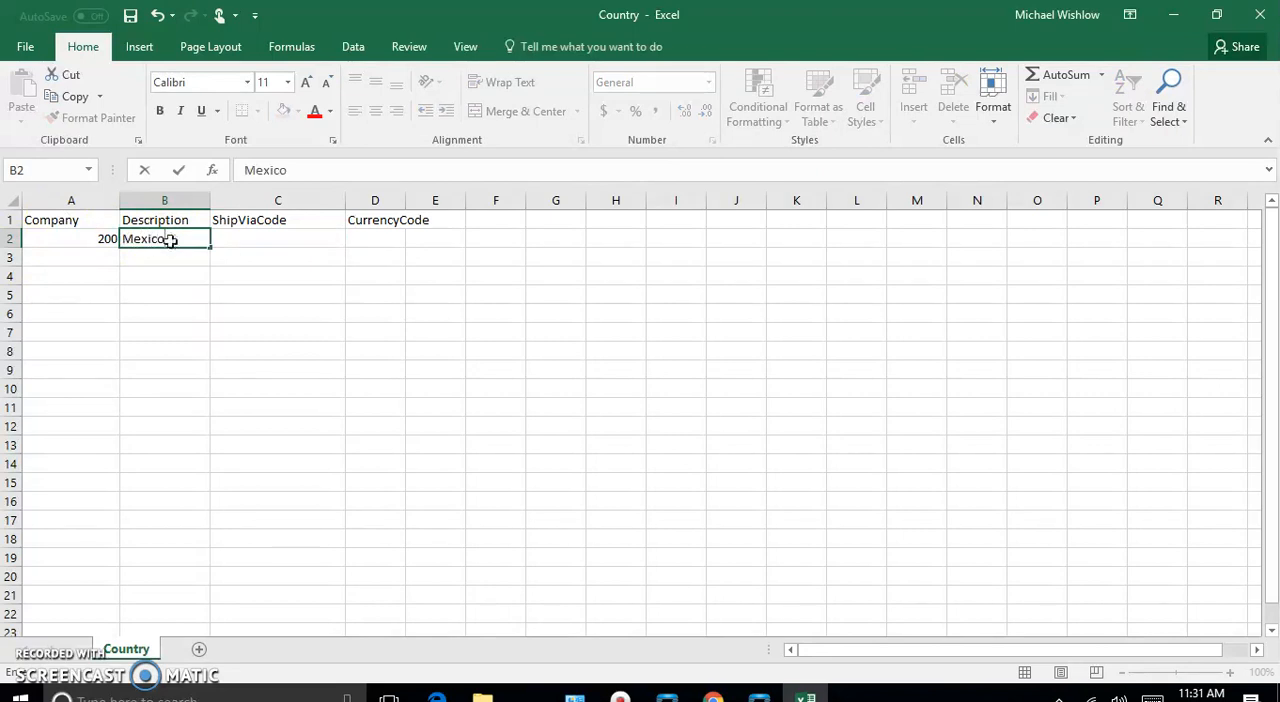
key(Tab)
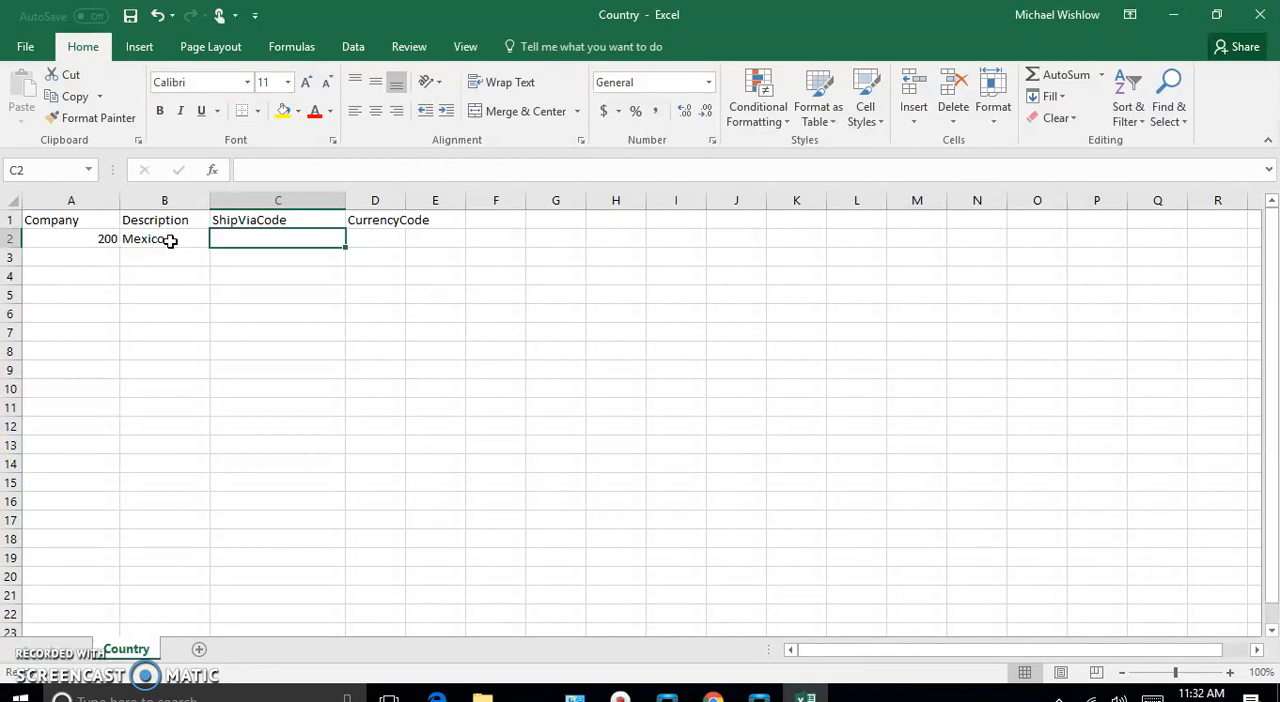
key(Tab)
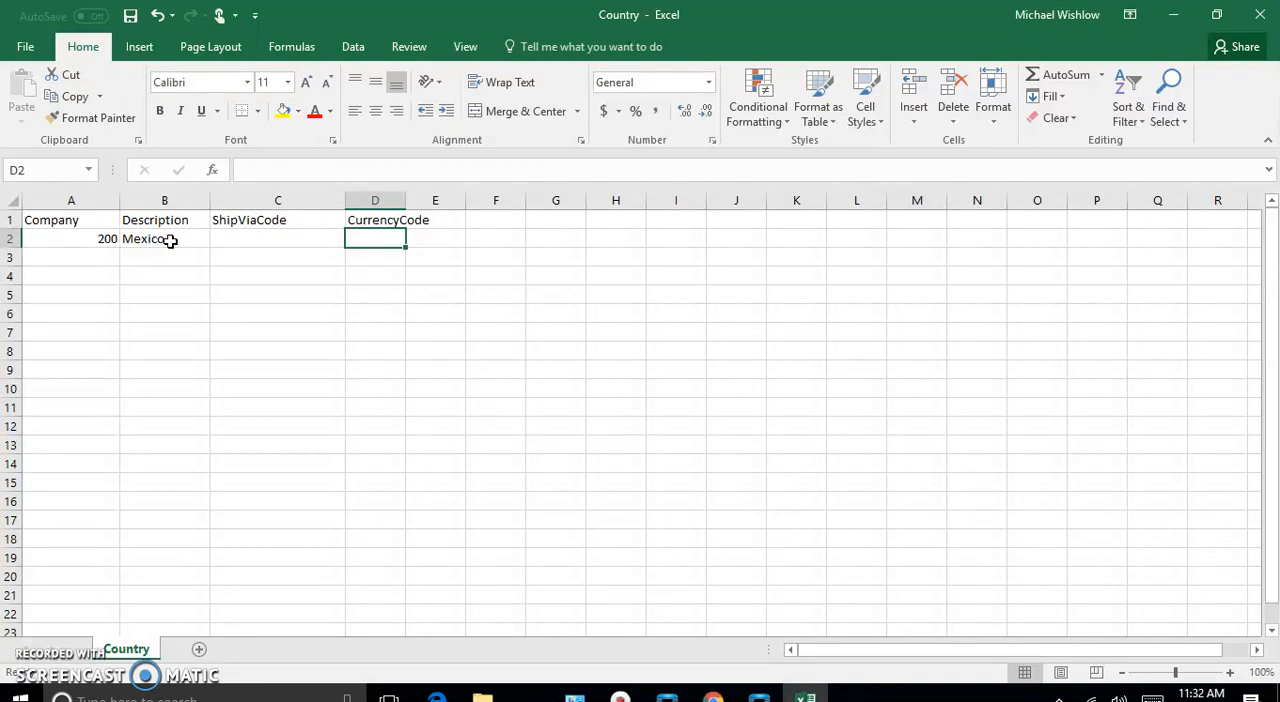
text(USD)
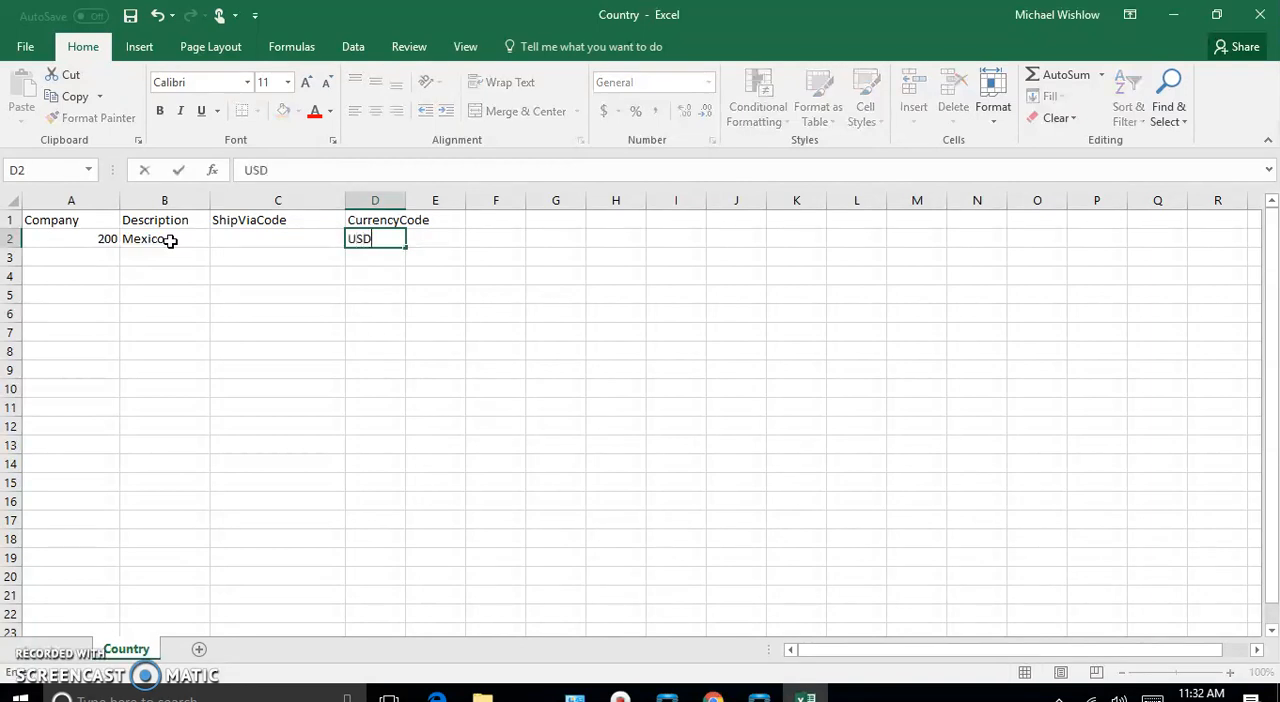
key(Tab)
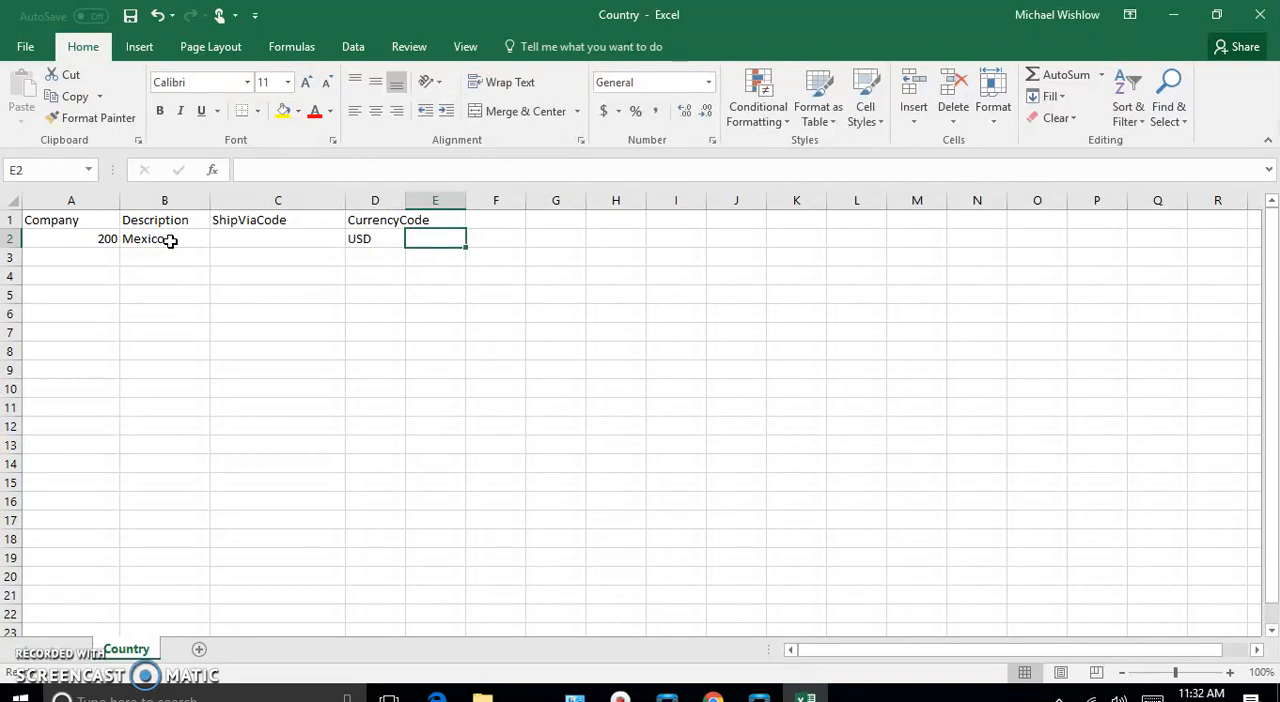
- Save the Country workbook, switch to the Data Management Tool and reload the source of Country 2
click(25, 48)
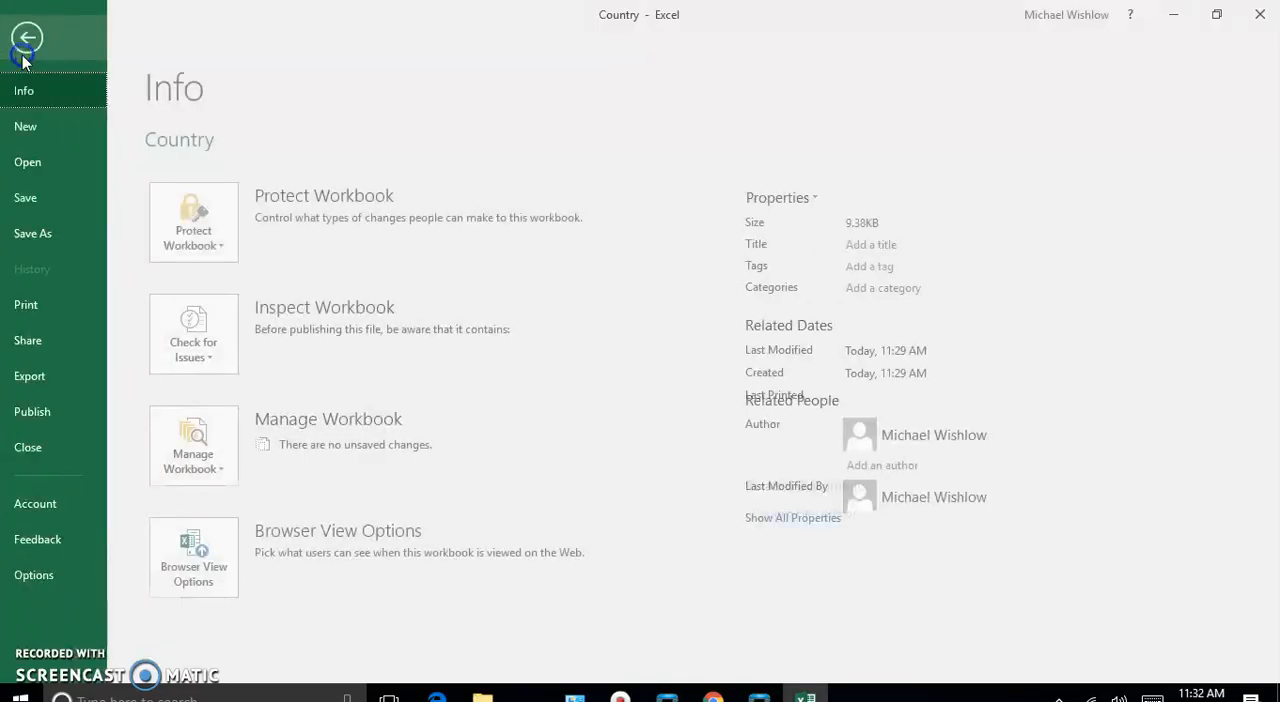
click(33, 200)
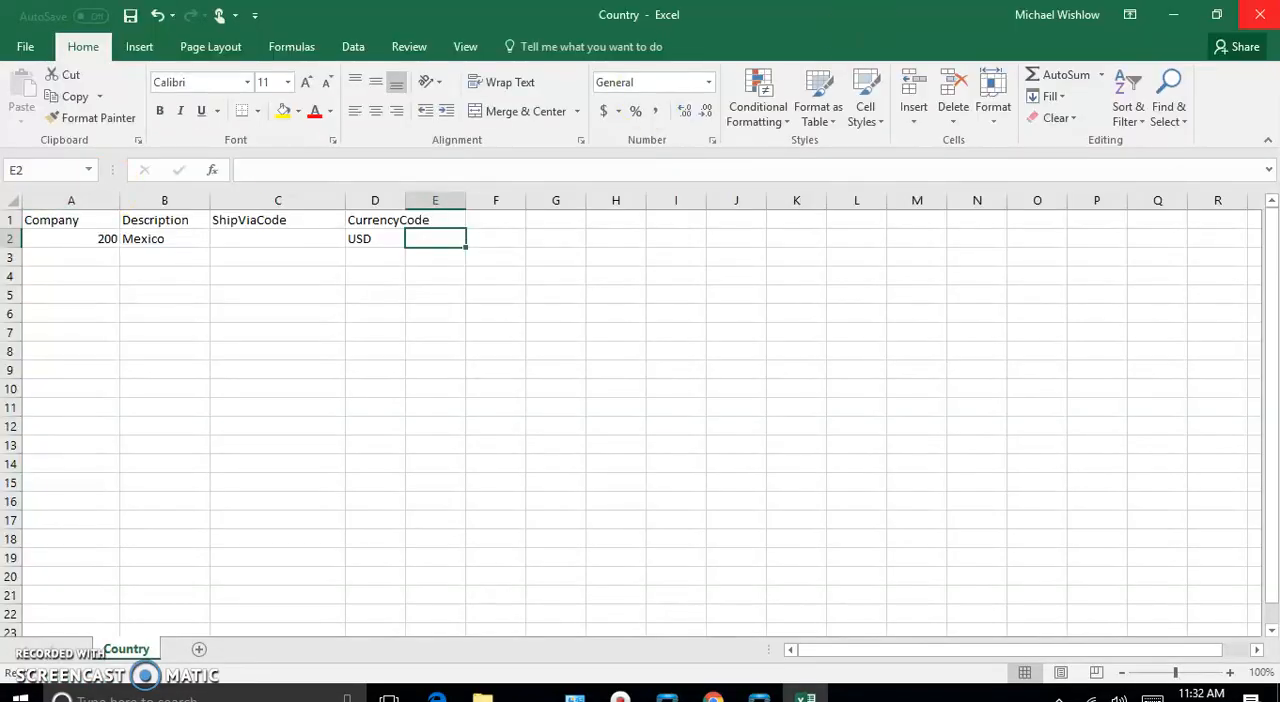
click(1174, 14)
click(1072, 73)
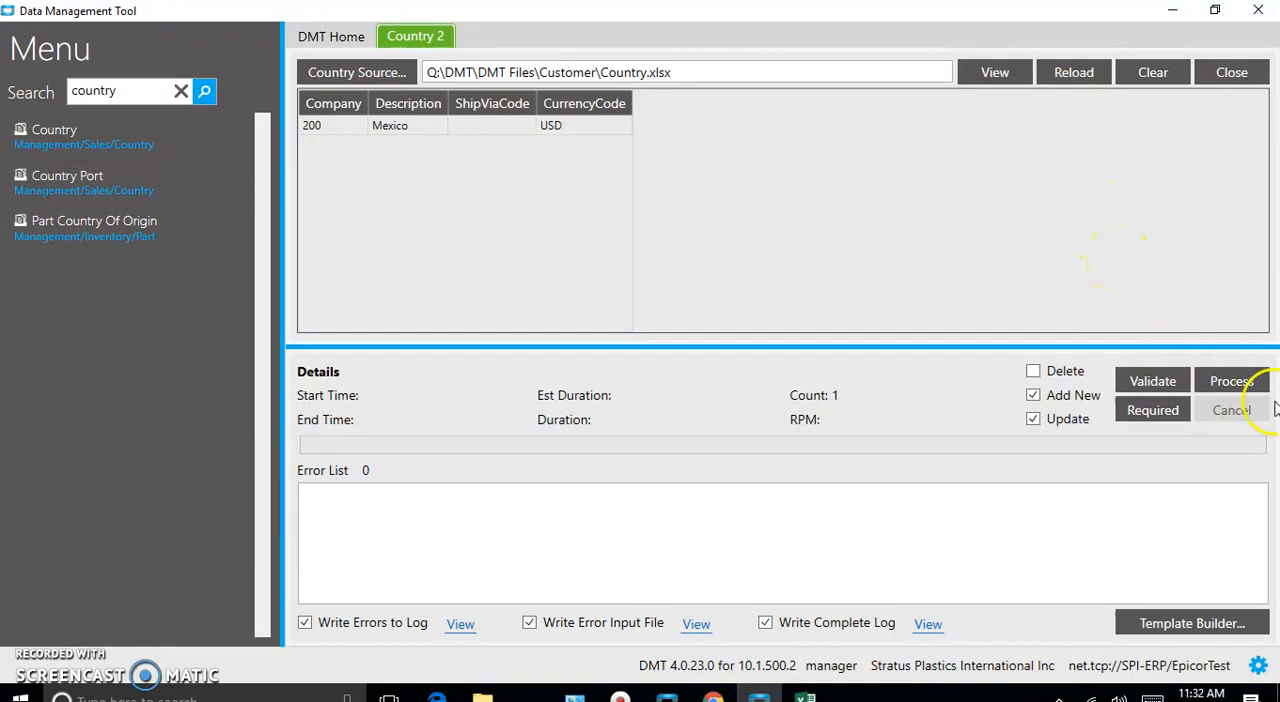
- Process the Country 2 import, dismiss its completion notice and turn off writing the complete log
click(1232, 381)
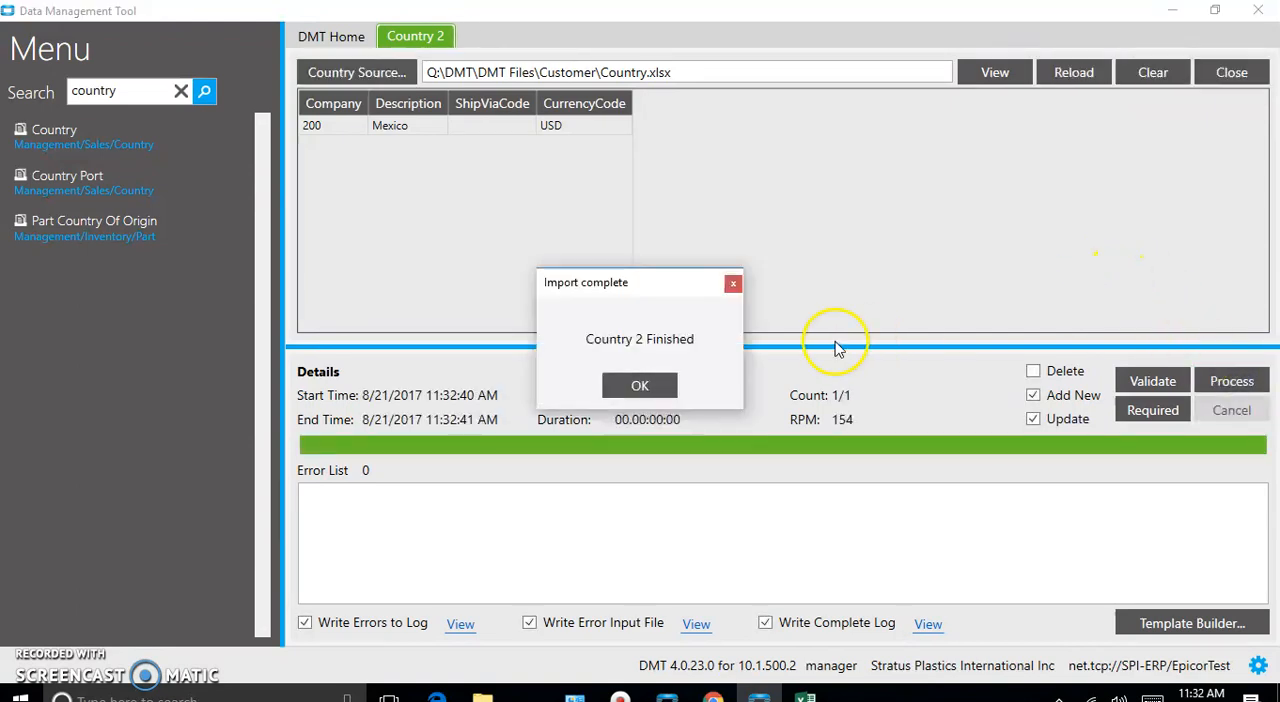
click(645, 386)
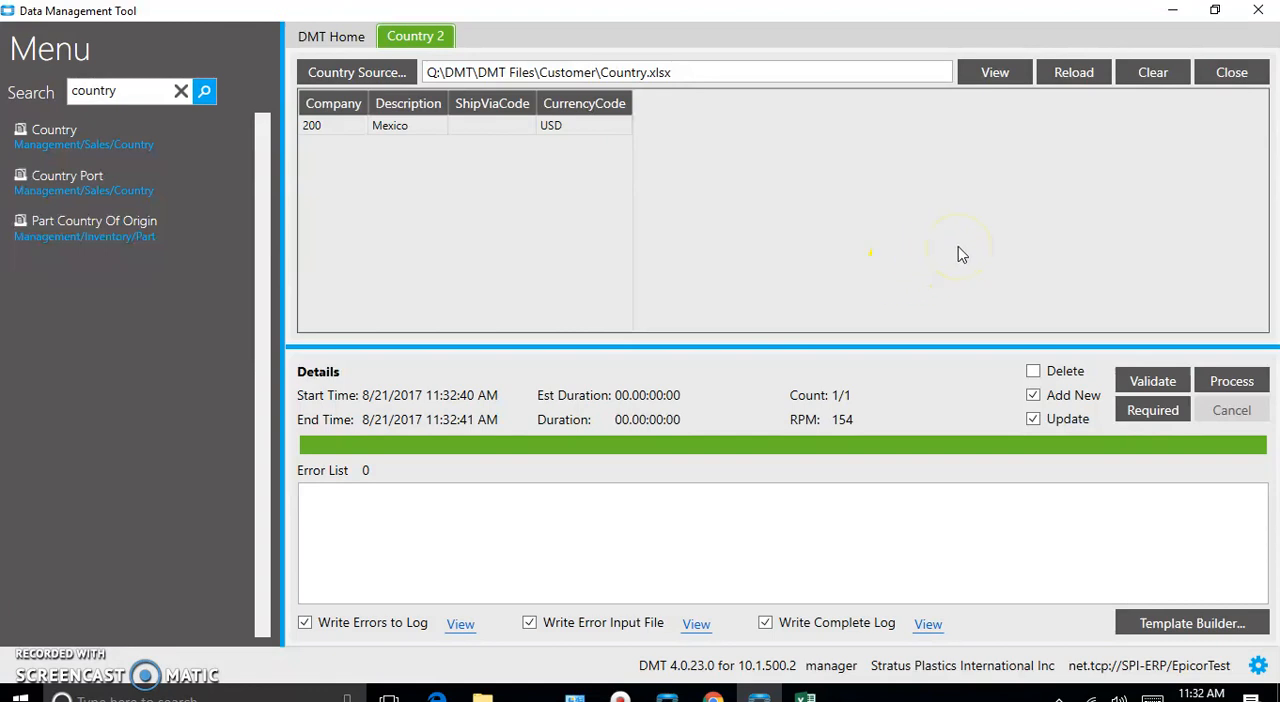
click(764, 624)
- Clear the import menu search, open PlayLists and add an empty row to a new playlist
click(181, 91)
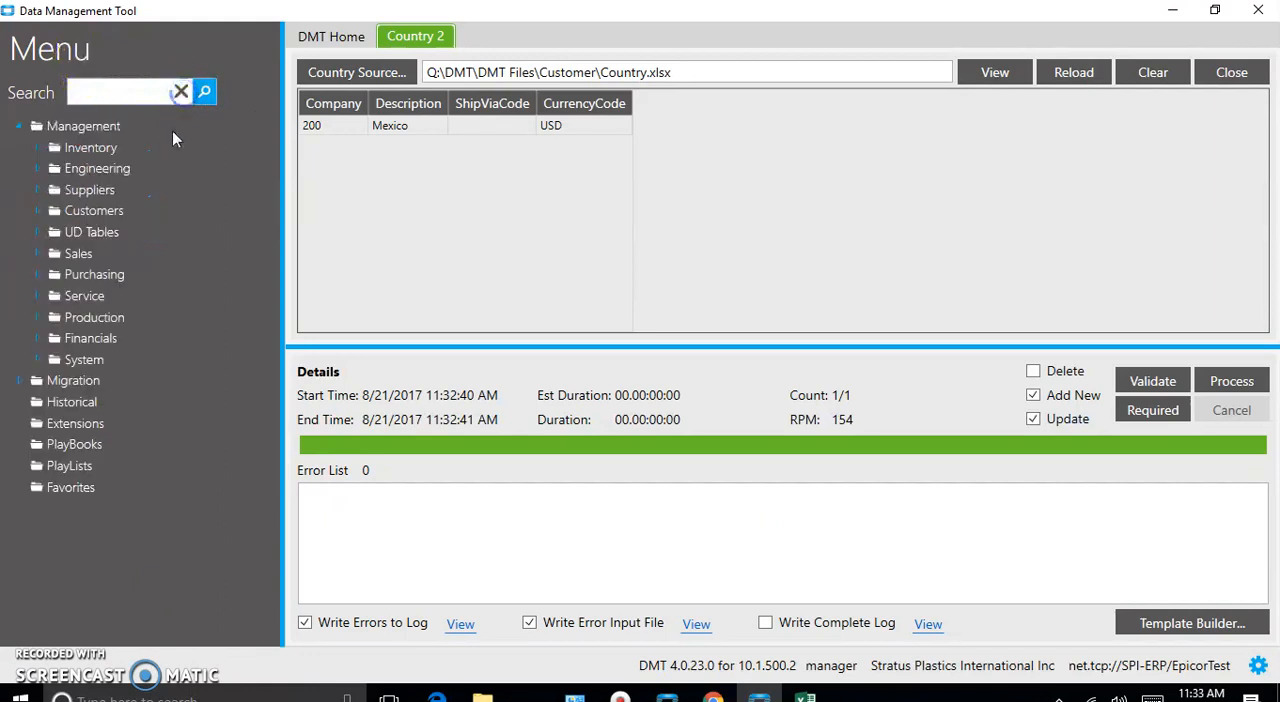
click(78, 468)
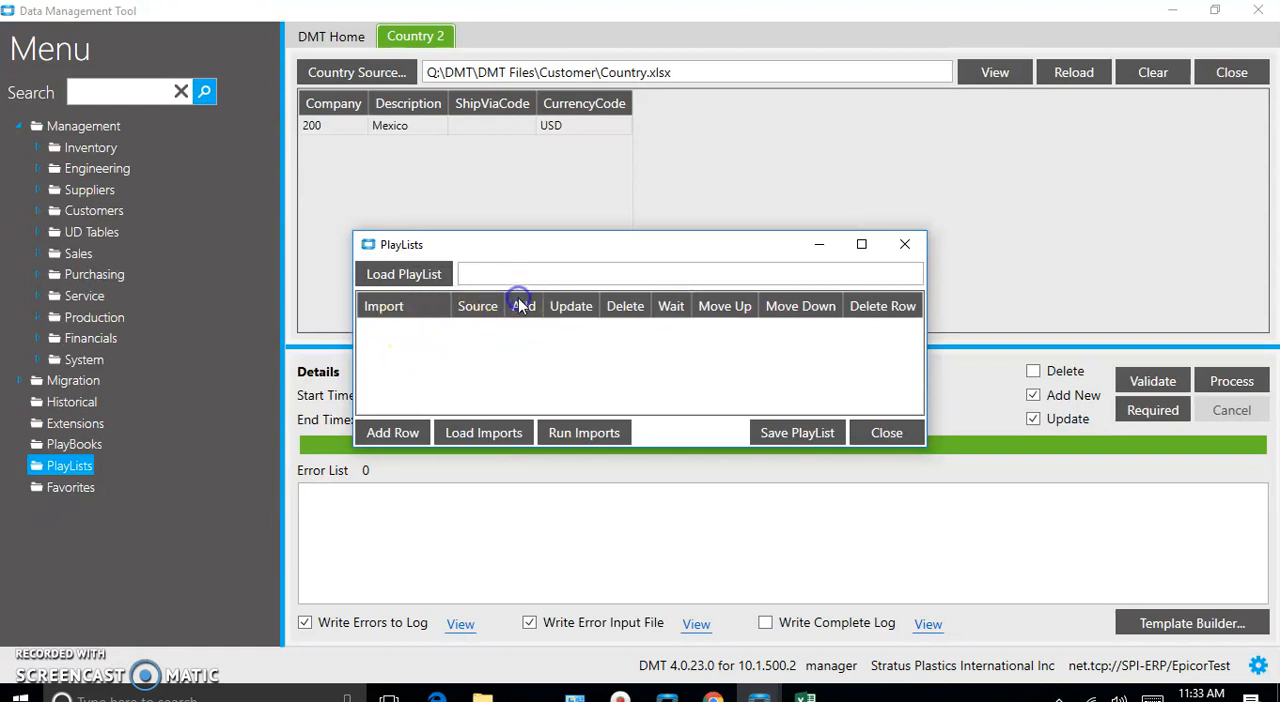
click(390, 433)
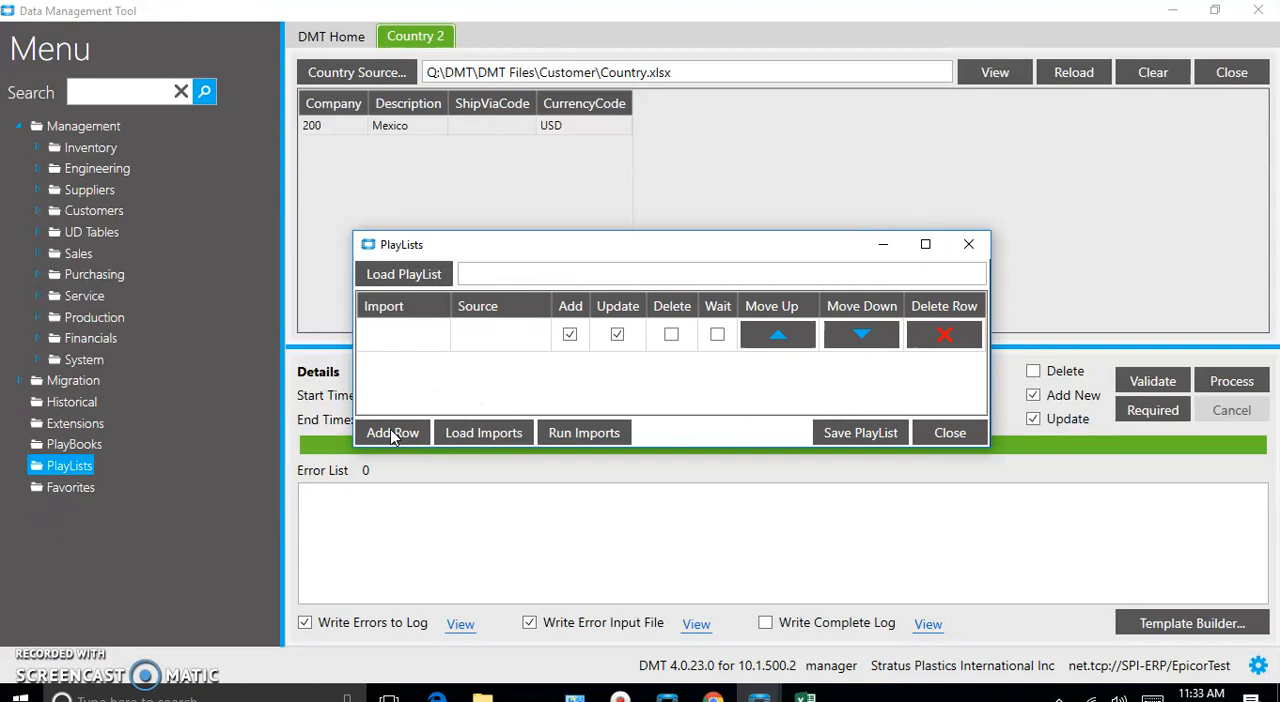
- Try to load the imports with the playlist row's Import and Source left blank, and decline to send the error report
click(393, 338)
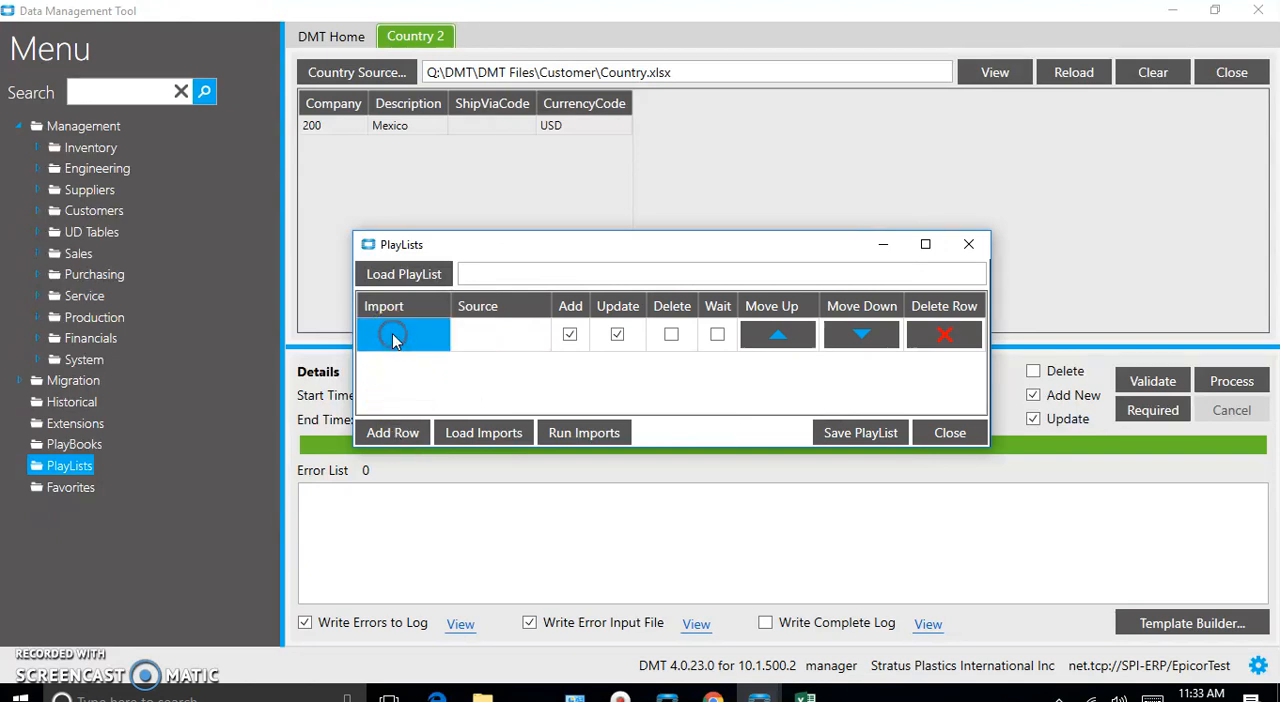
click(488, 332)
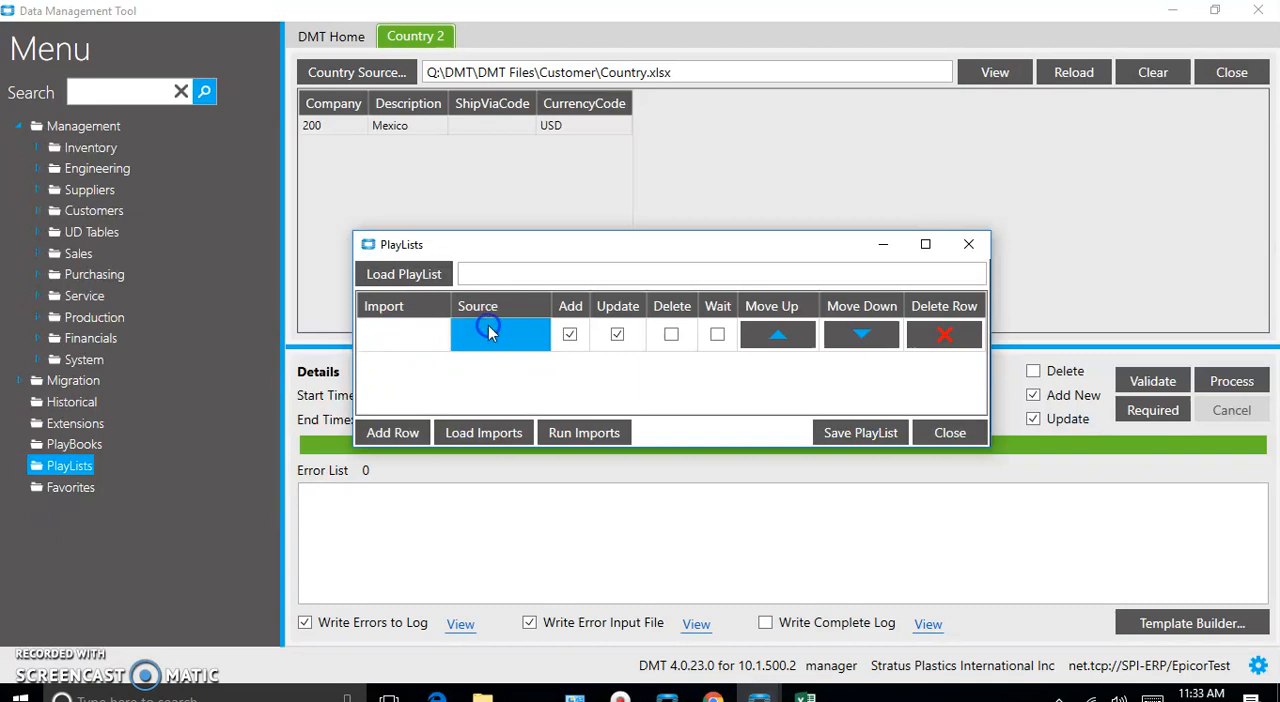
click(474, 436)
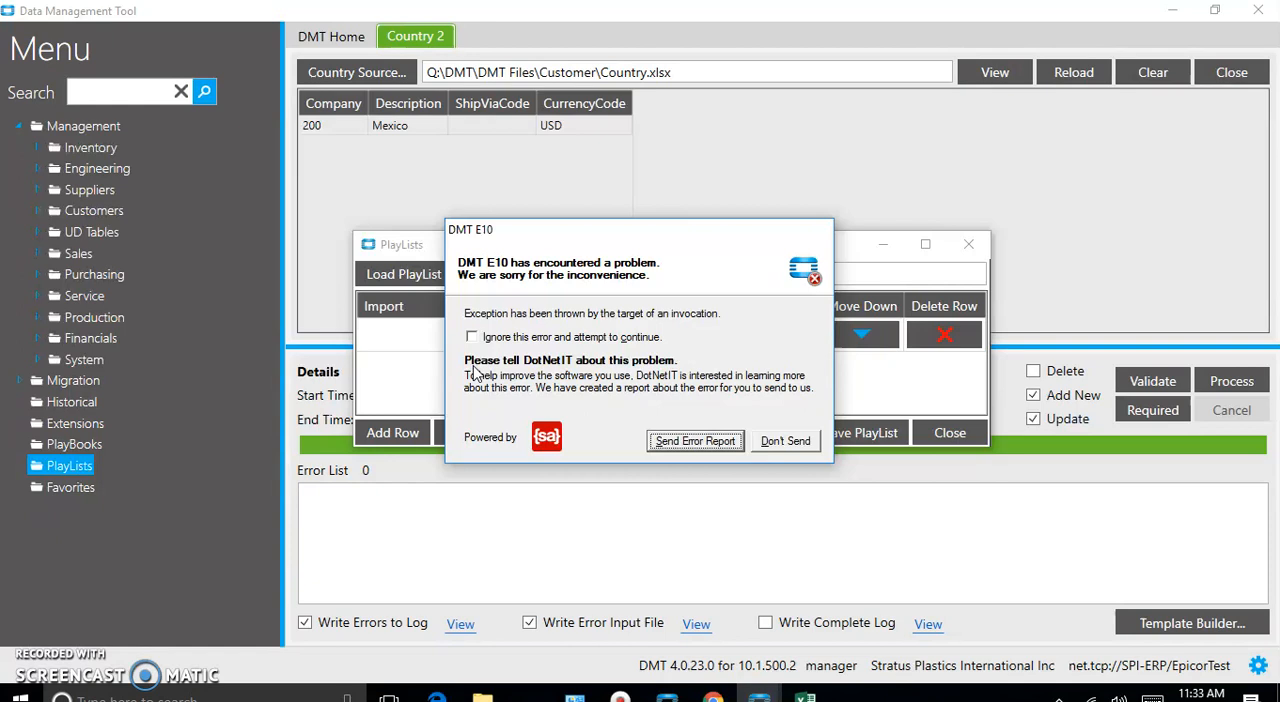
click(766, 440)
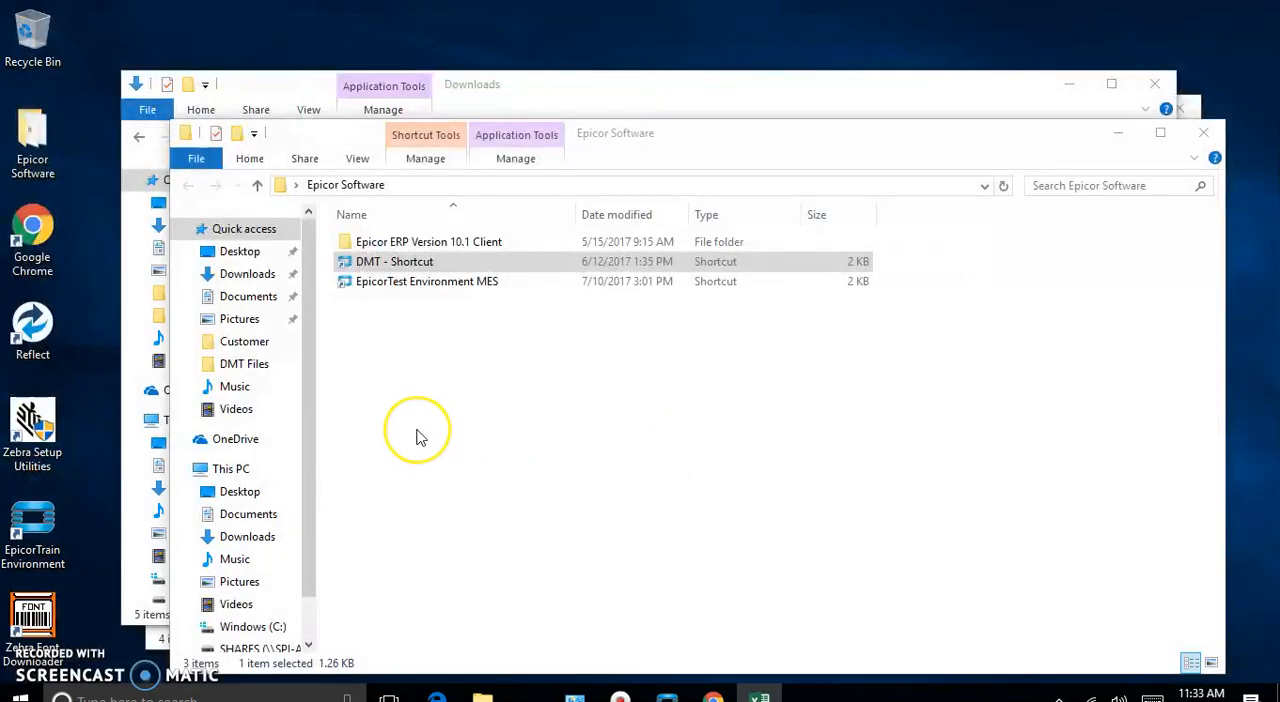